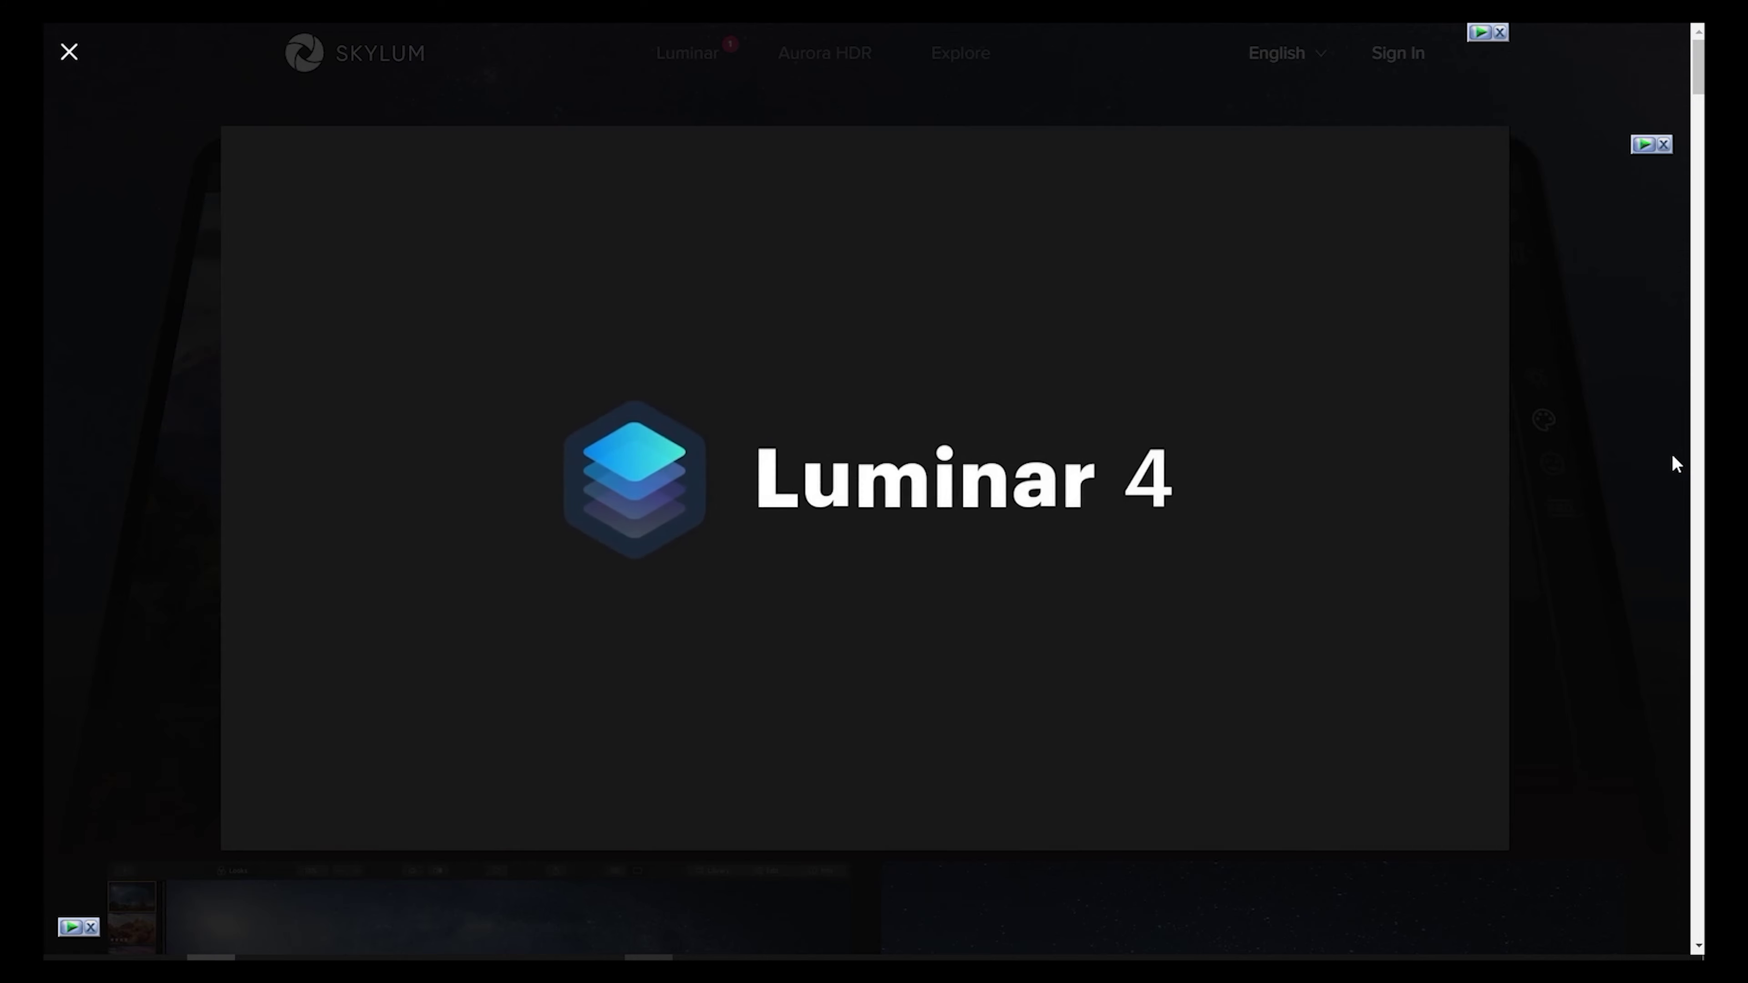
Step: Close the Luminar 4 trailer and scroll the Skylum page down to 'Add contrast, smarter'
{"action": "left_click", "coordinate": [1672, 452]}
{"action": "scroll", "coordinate": [1614, 691], "scroll_direction": "down", "scroll_amount": 15}
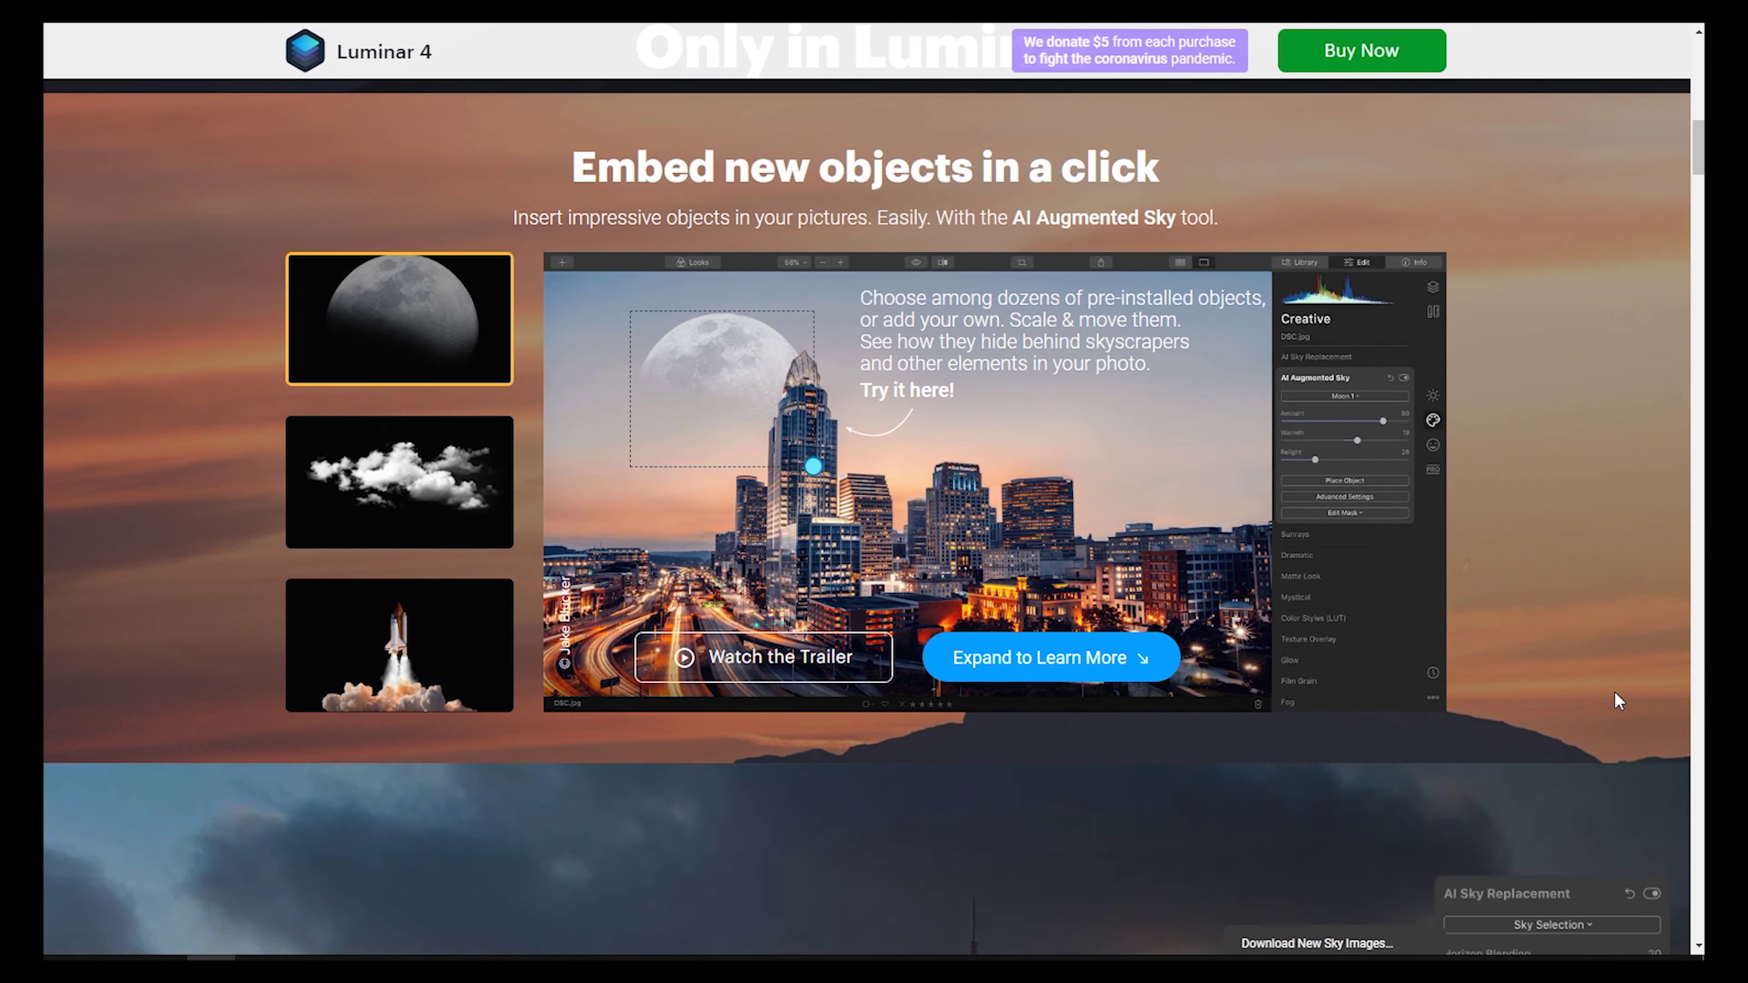
{"action": "scroll", "coordinate": [1618, 691], "scroll_direction": "down", "scroll_amount": 10}
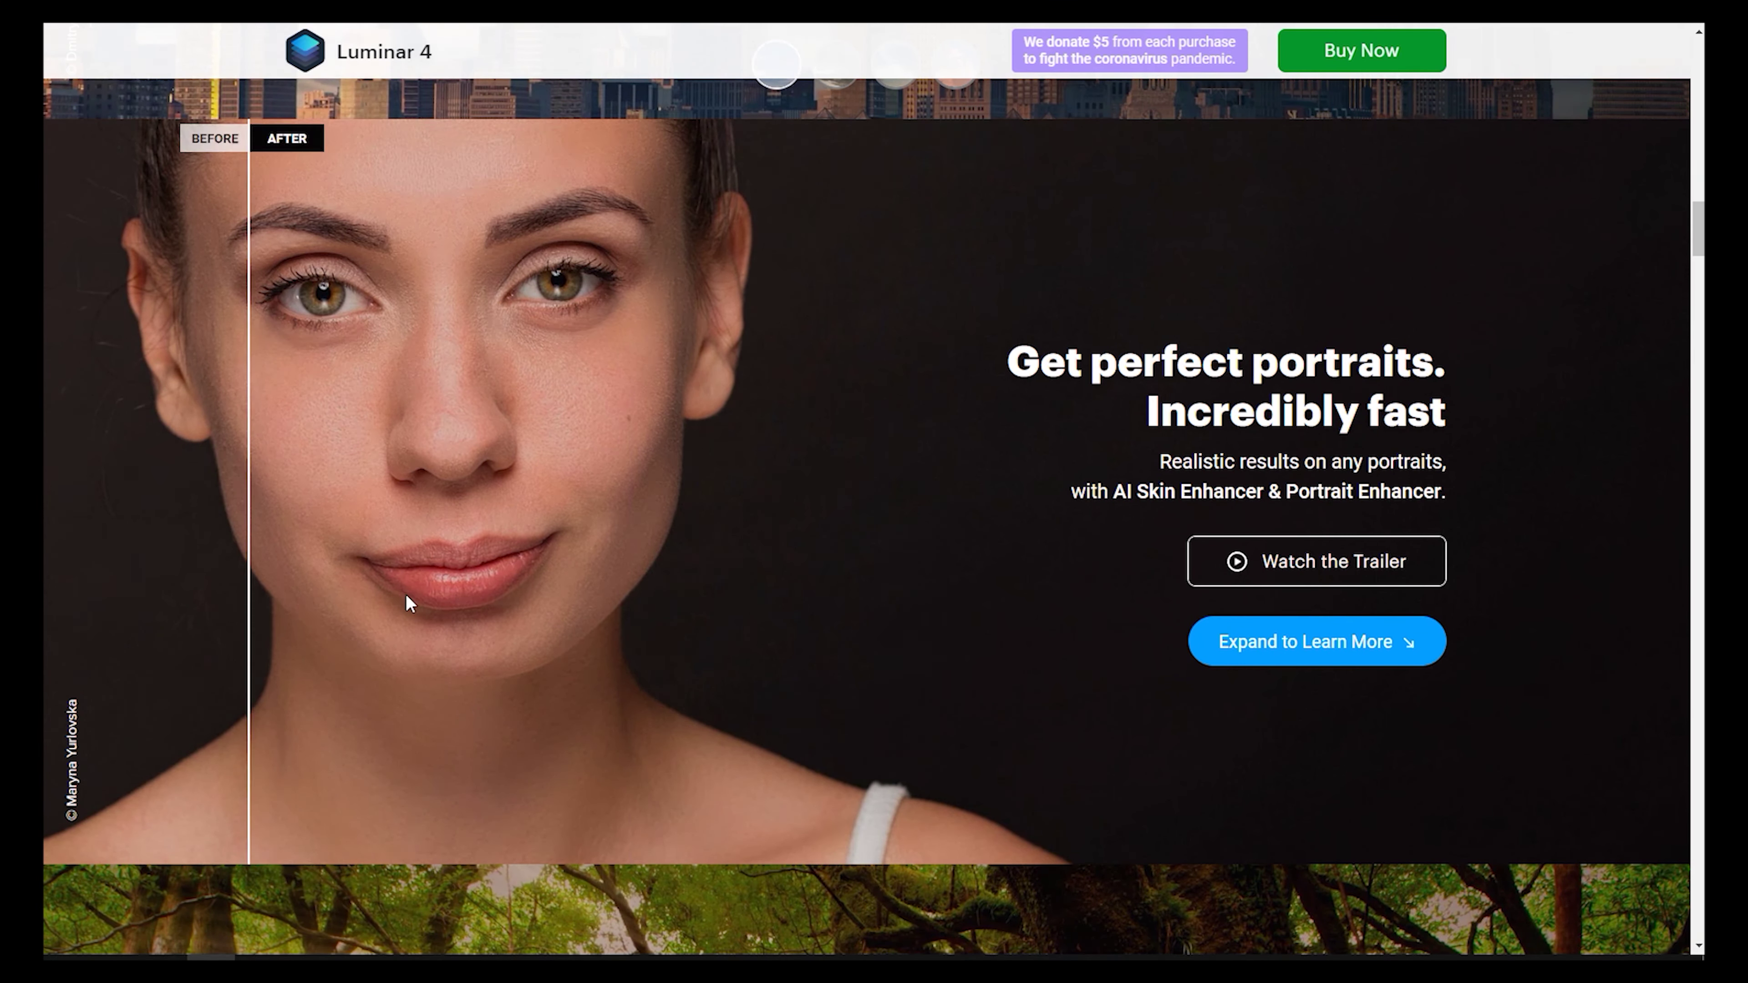
{"action": "scroll", "coordinate": [46, 483], "scroll_direction": "down", "scroll_amount": 8}
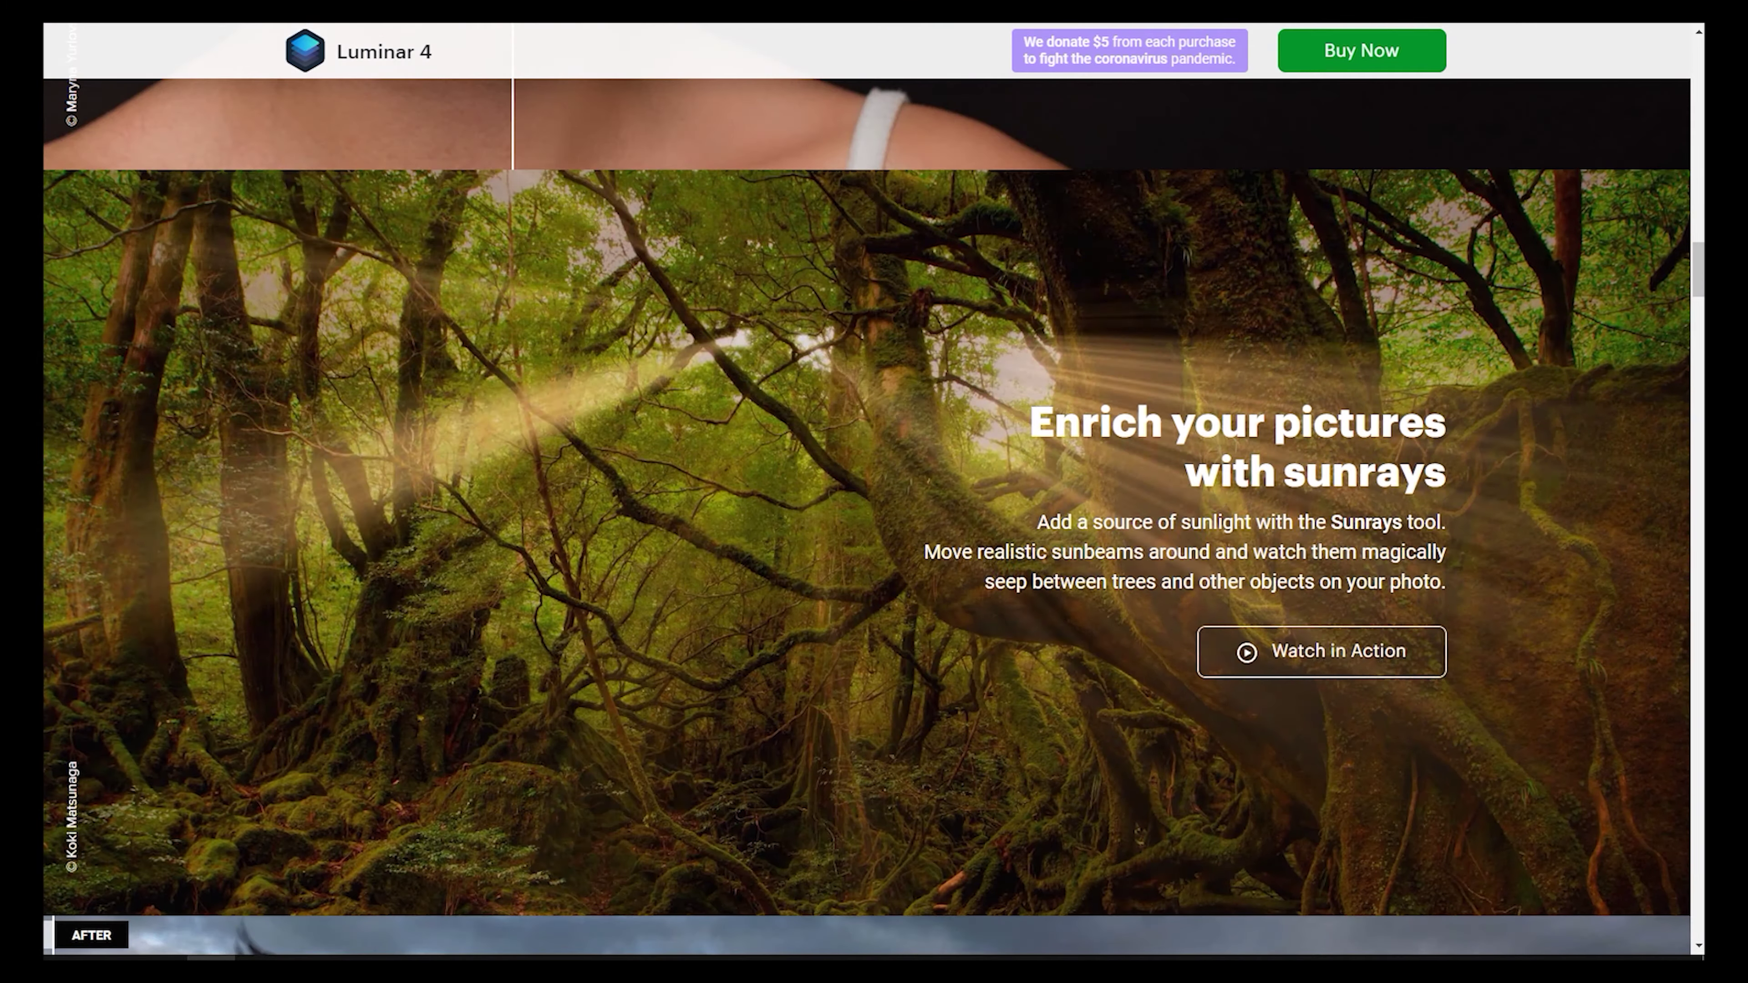
{"action": "scroll", "coordinate": [1570, 780], "scroll_direction": "down", "scroll_amount": 10}
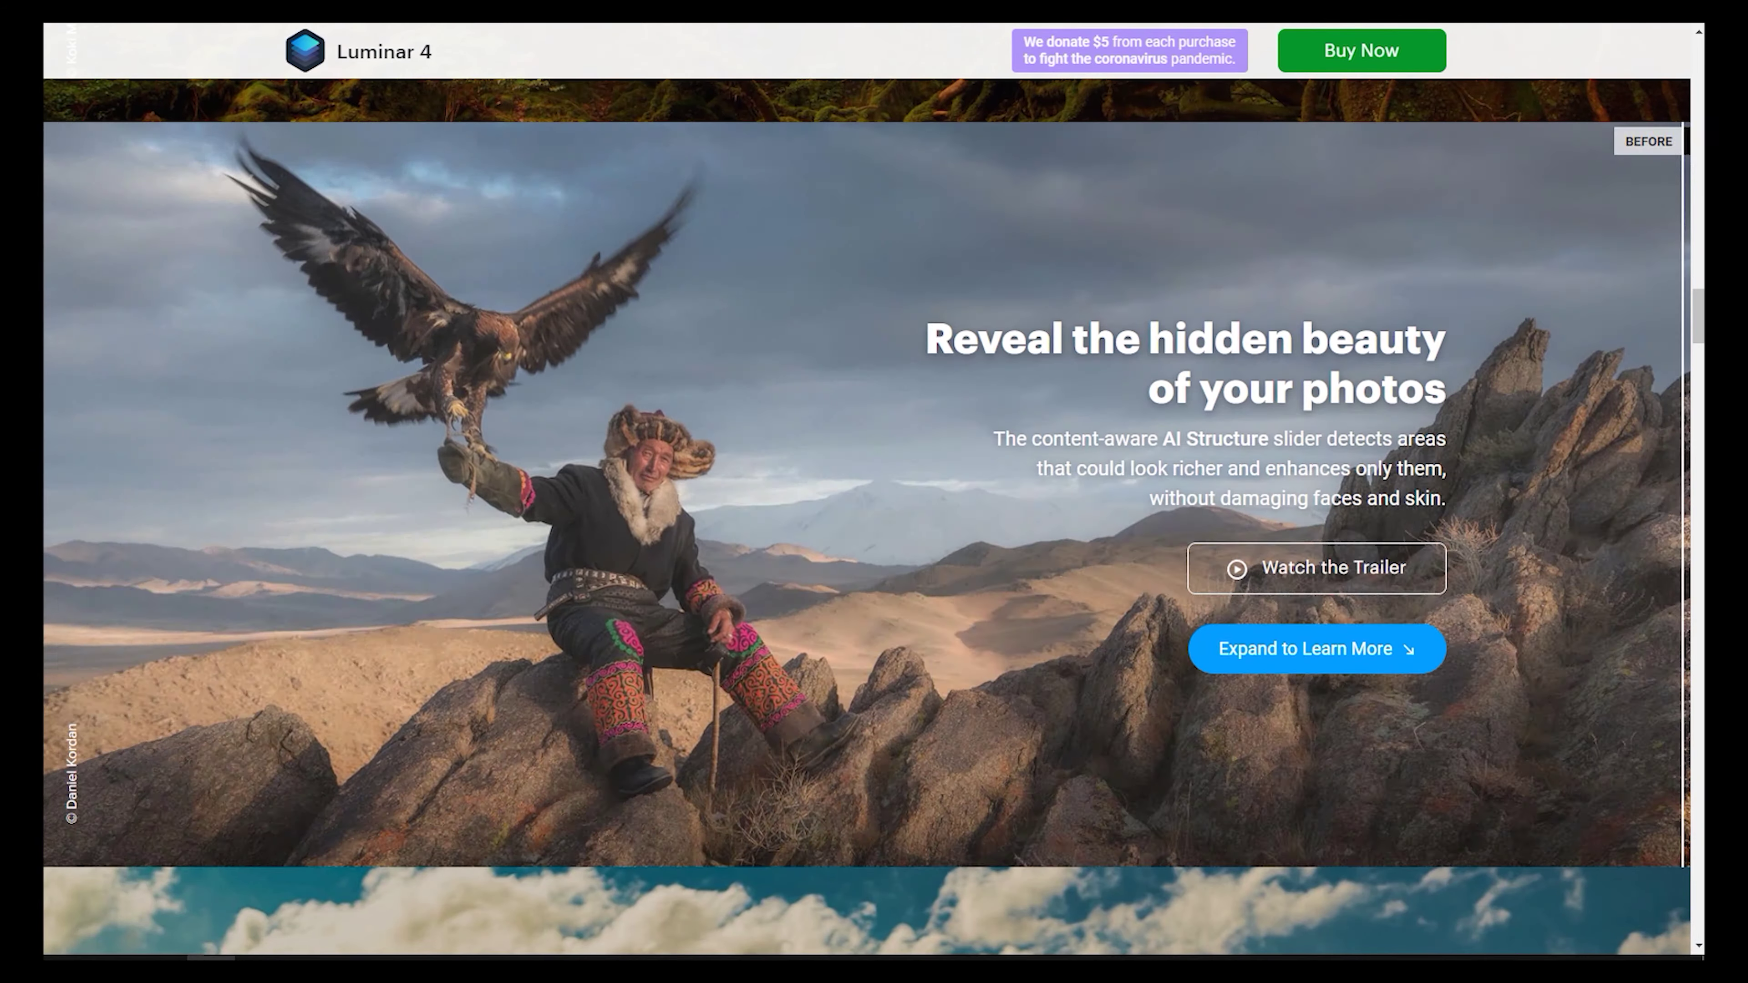
{"action": "scroll", "coordinate": [1647, 632], "scroll_direction": "down", "scroll_amount": 10}
{"action": "scroll", "coordinate": [1647, 632], "scroll_direction": "down", "scroll_amount": 10}
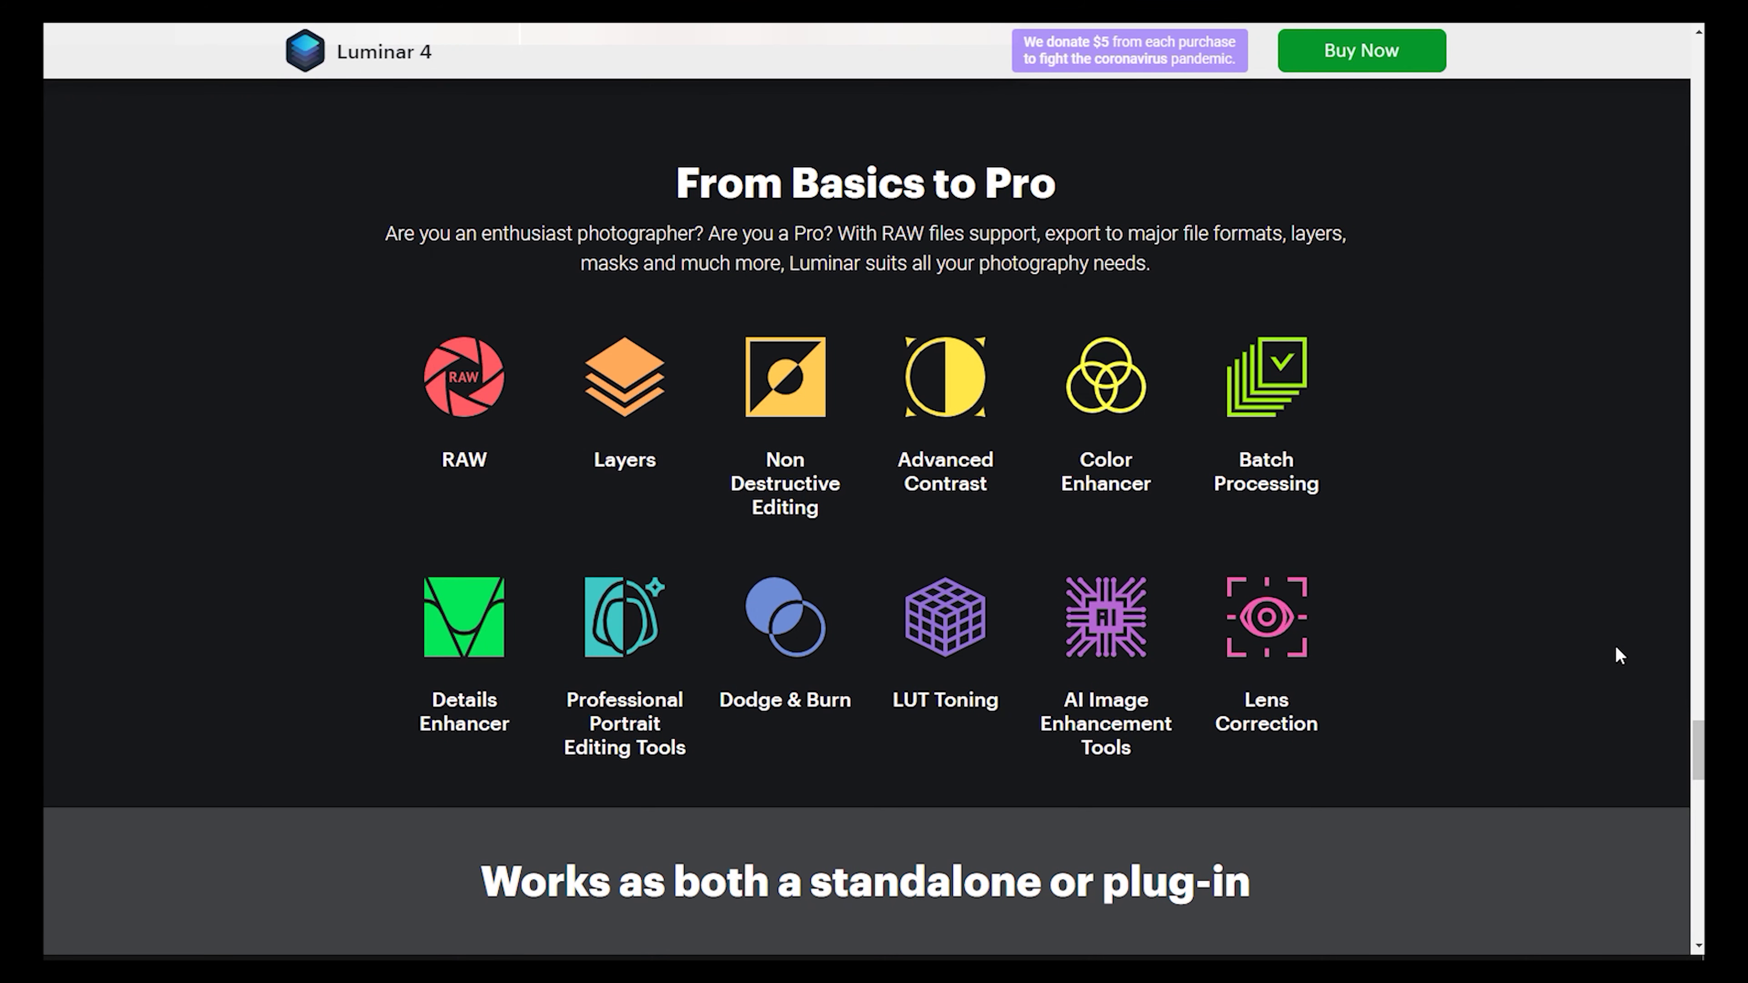
Step: Advance the photo viewer from the portrait to the Grand Canyon sunset photo
{"action": "scroll", "coordinate": [1615, 648], "scroll_direction": "down", "scroll_amount": 10}
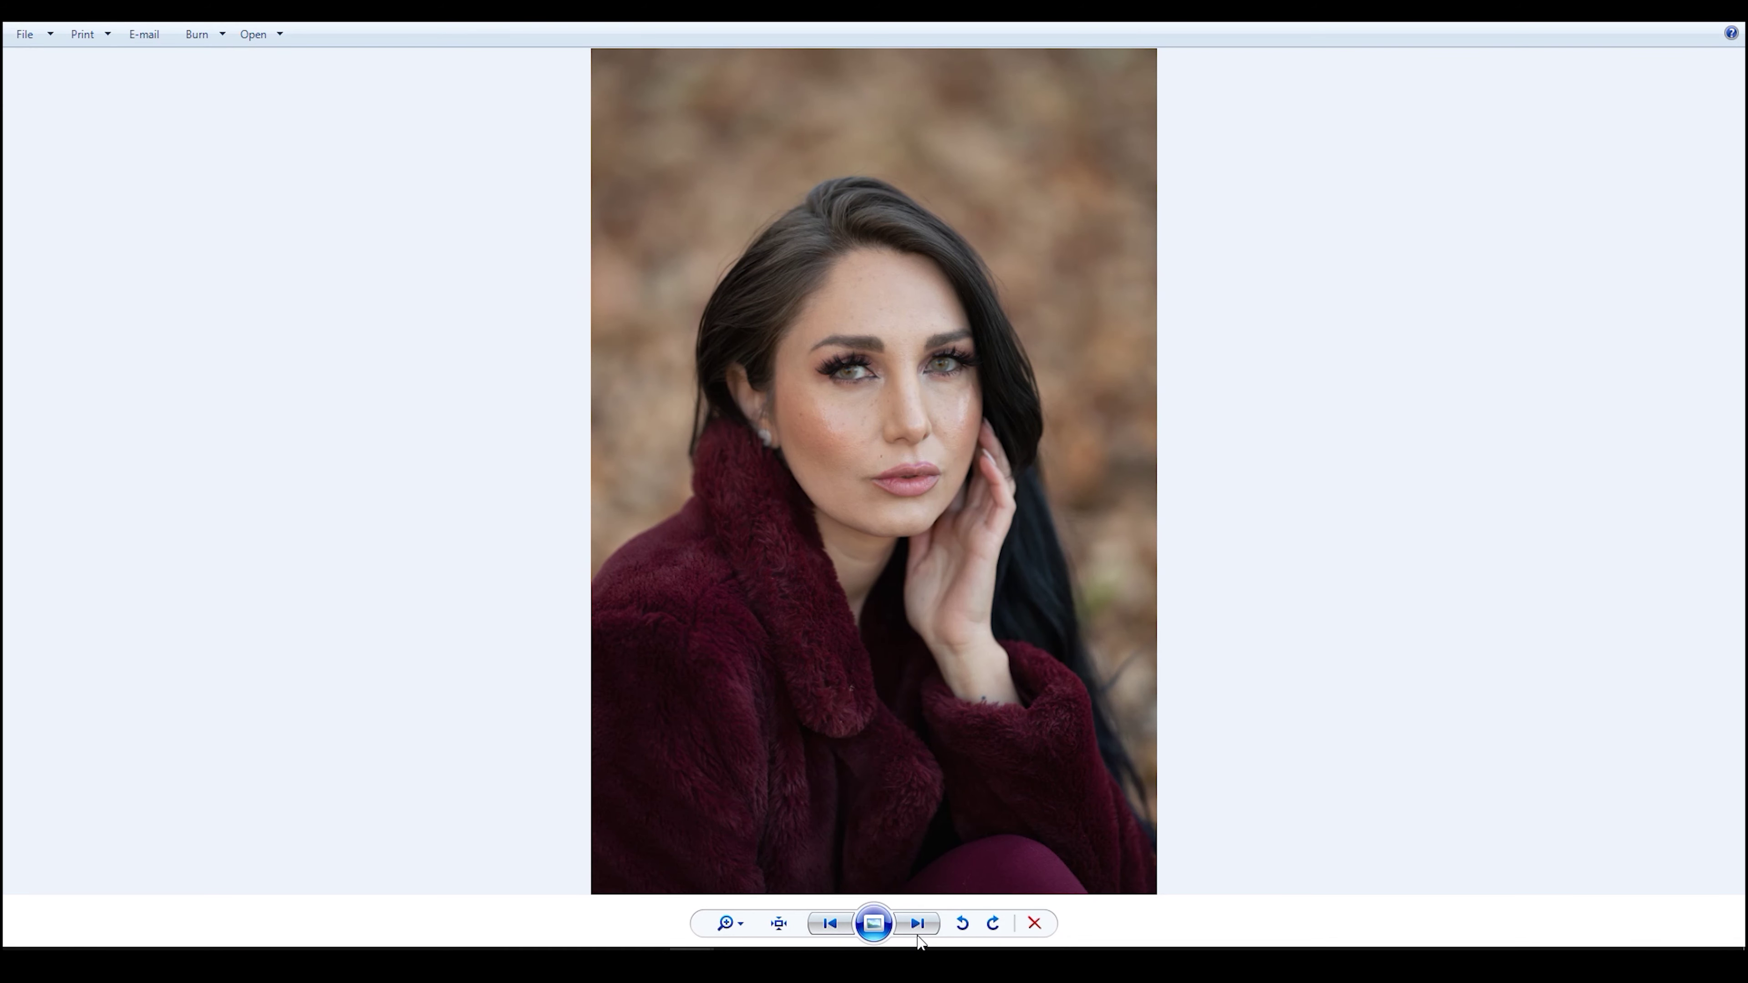
{"action": "left_click", "coordinate": [919, 925]}
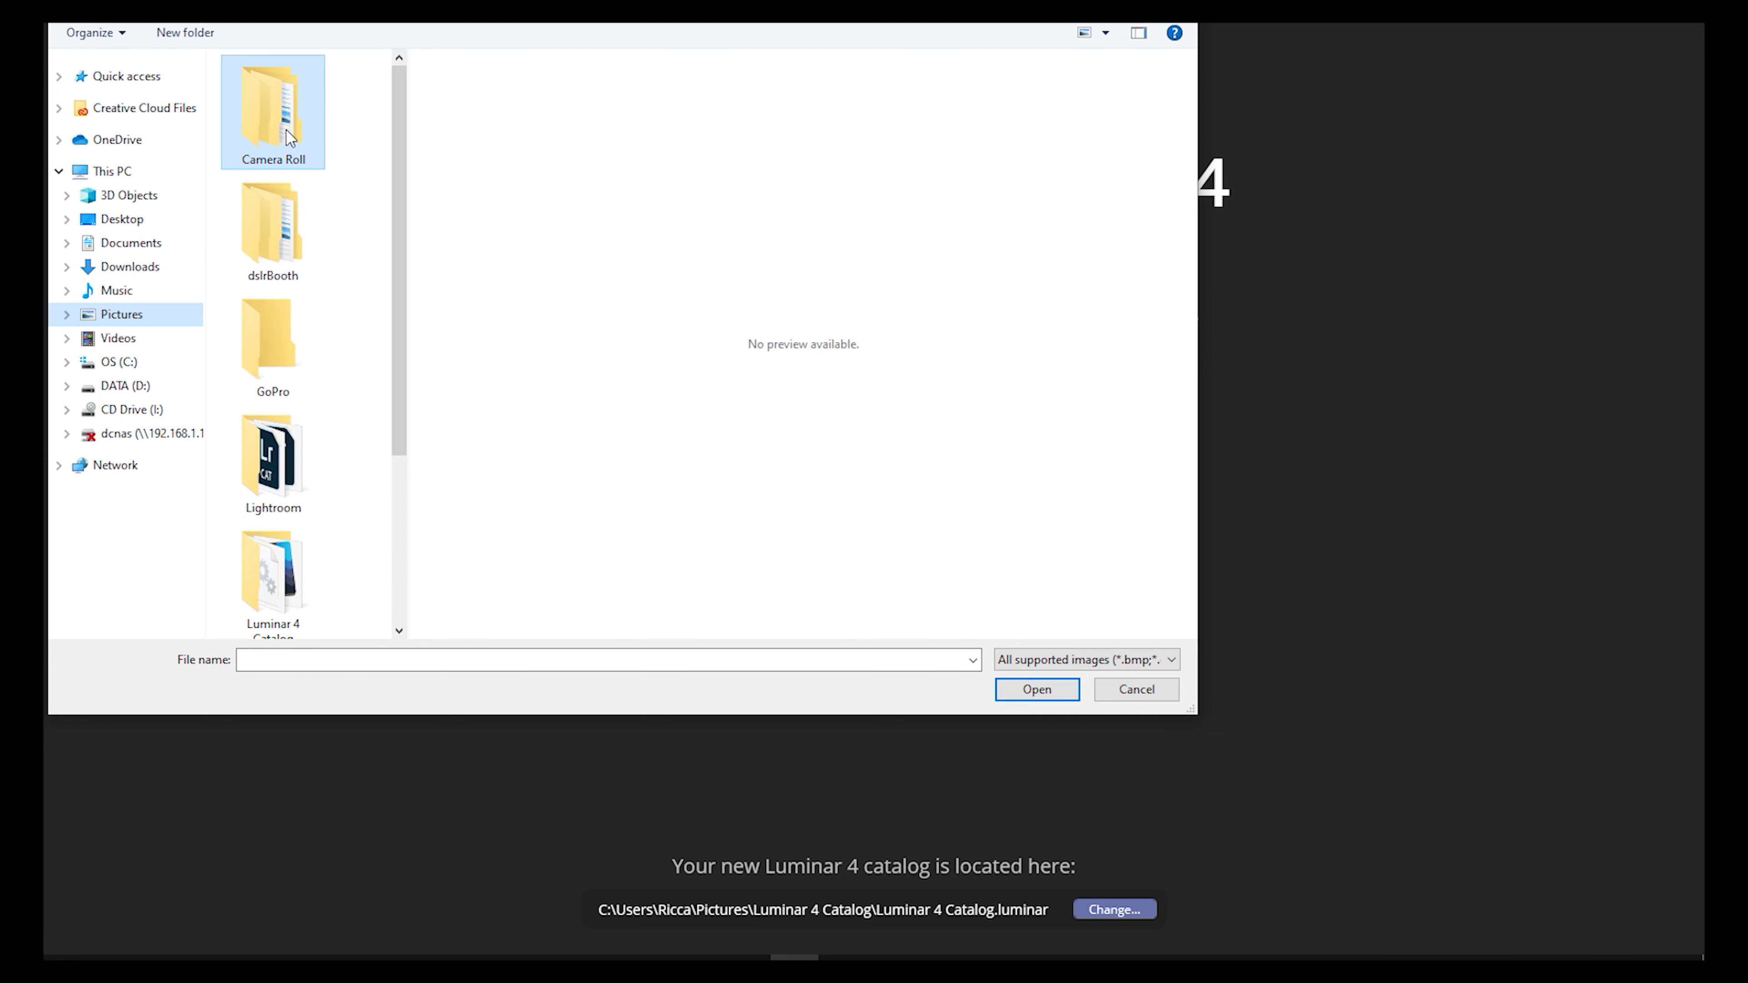
Step: Open Grand Canyon.dng from the Pictures images folder in Luminar's editor
{"action": "double_click", "coordinate": [285, 129]}
{"action": "double_click", "coordinate": [285, 129]}
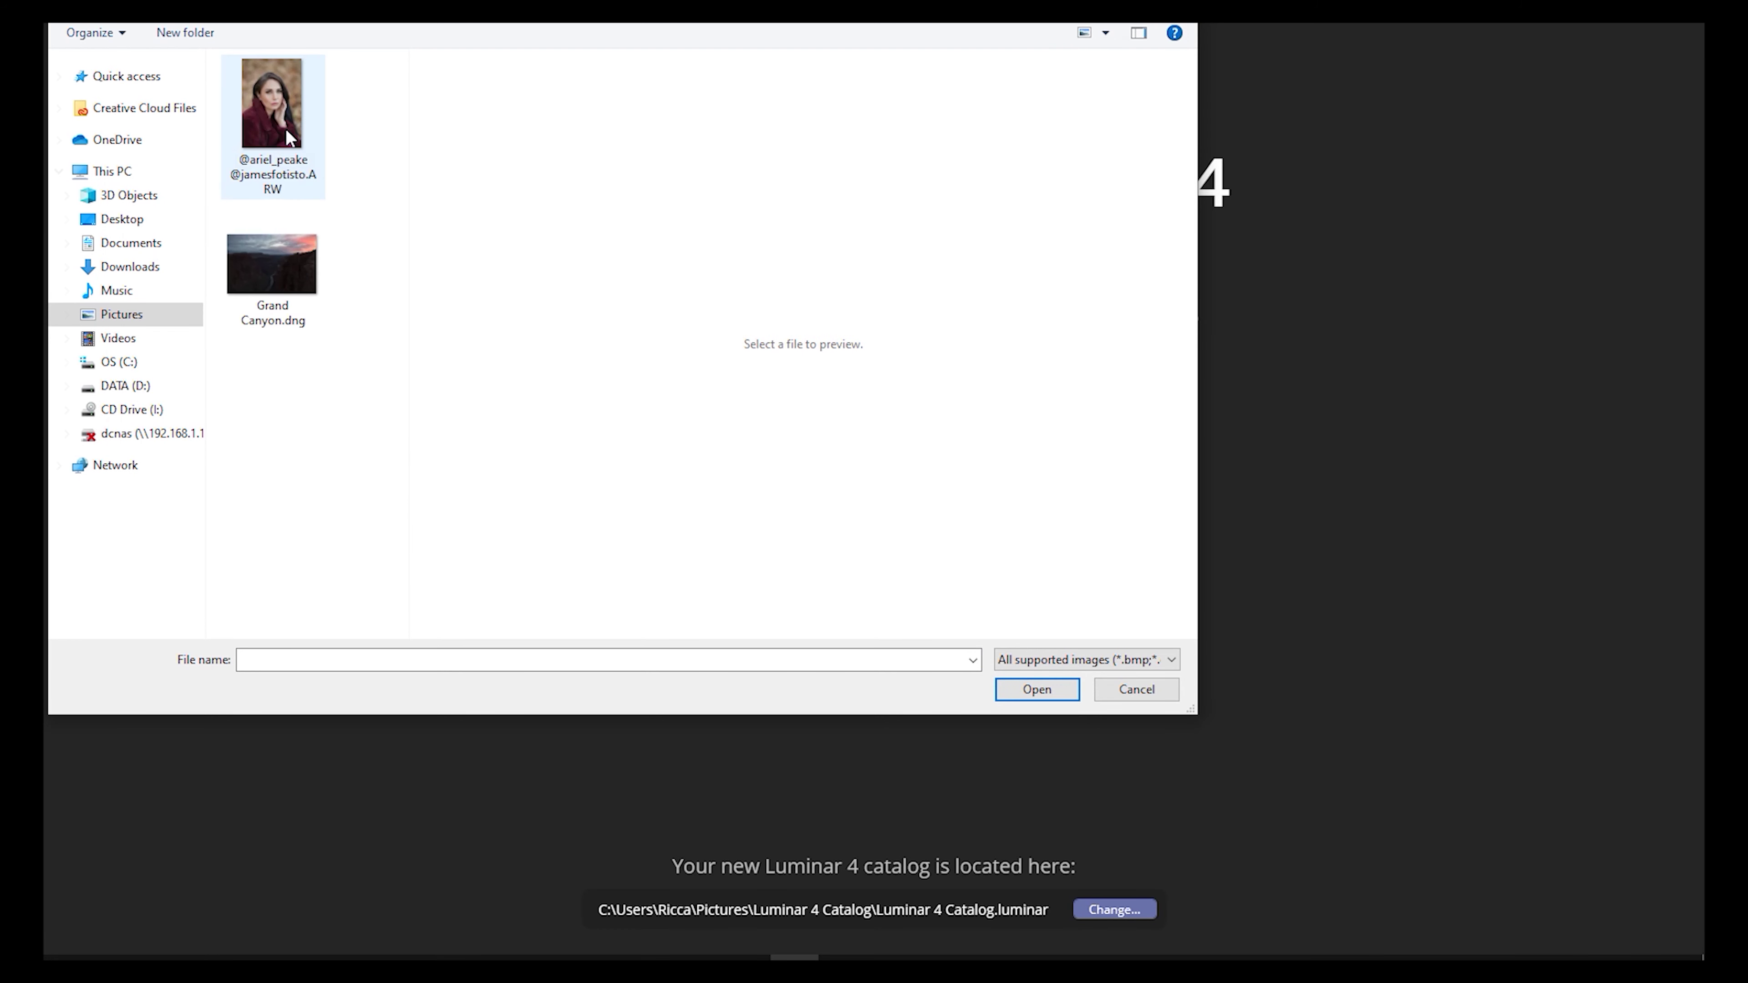
{"action": "left_click", "coordinate": [289, 270]}
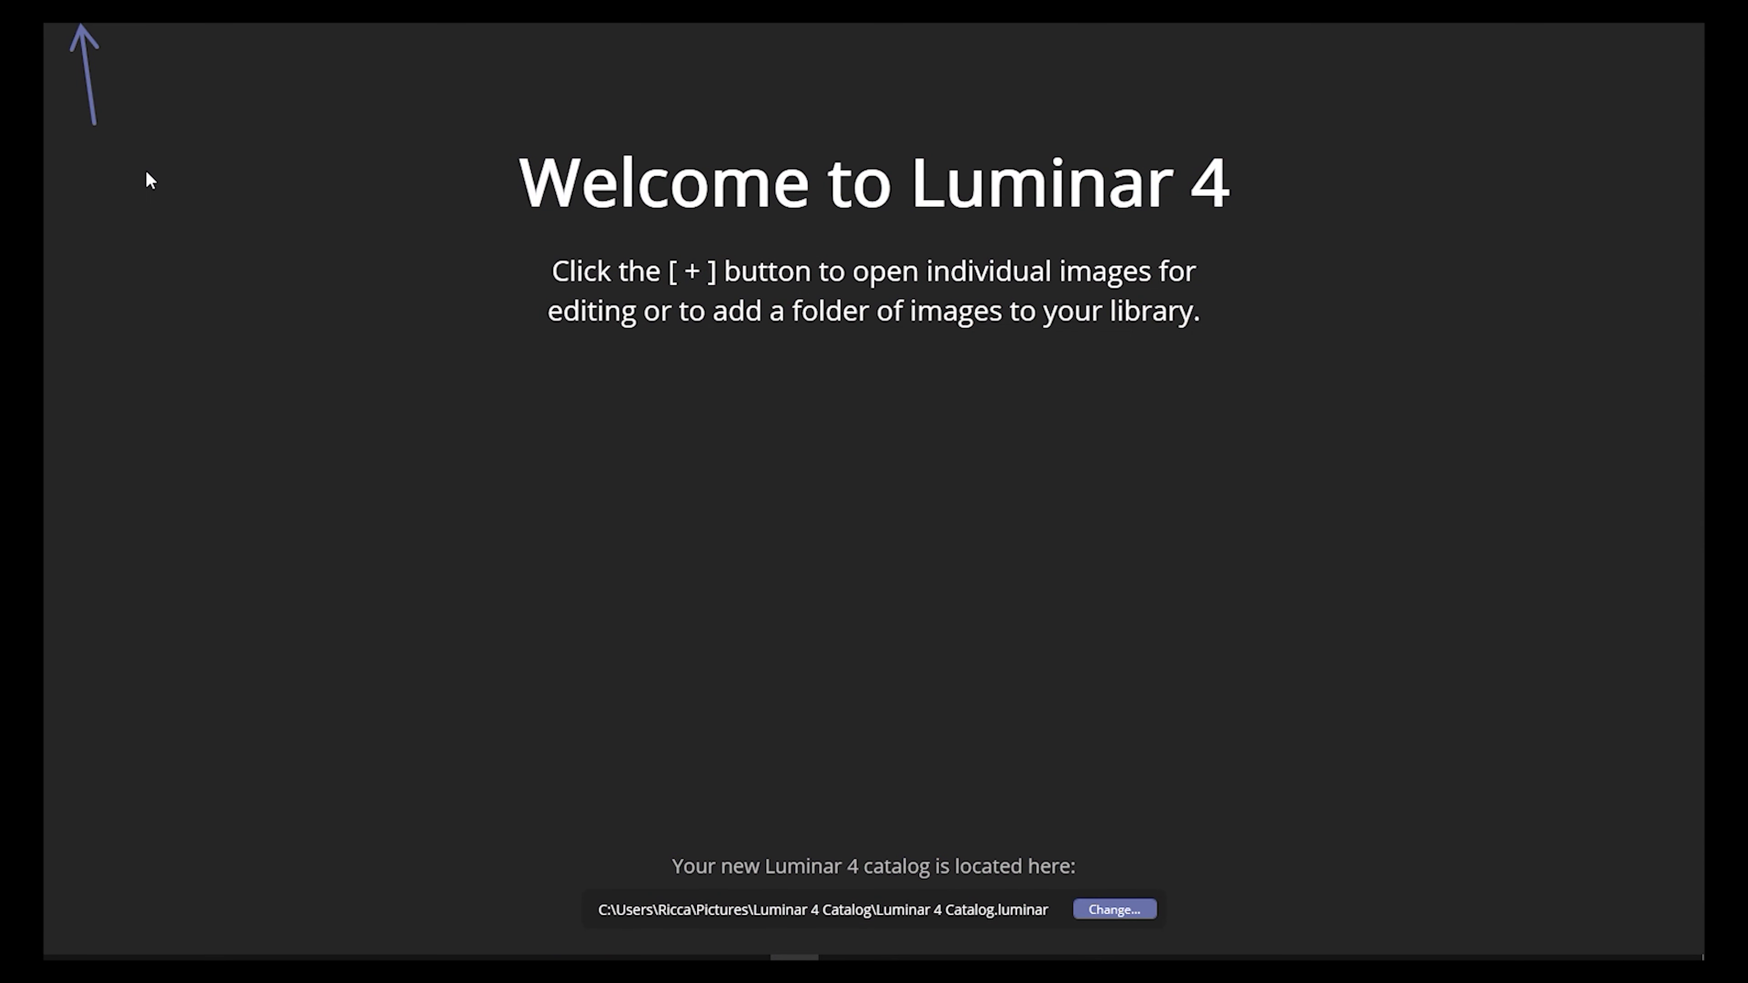
{"action": "left_click", "coordinate": [81, 38]}
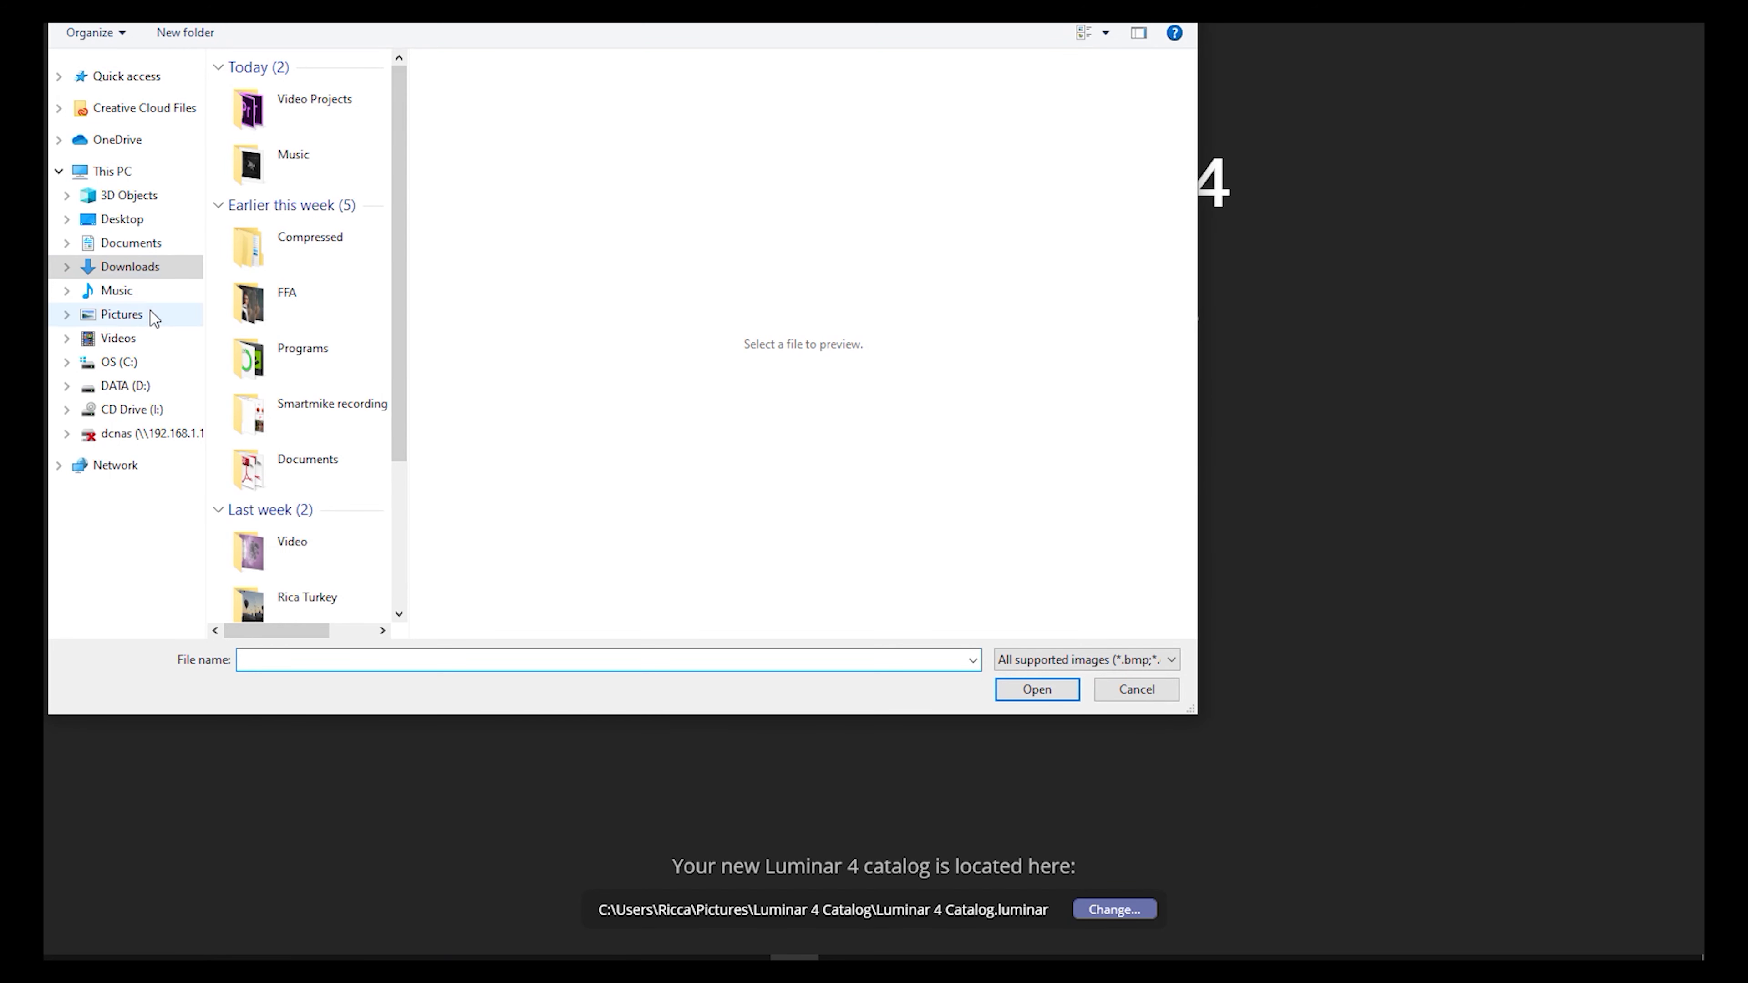
{"action": "left_click", "coordinate": [186, 315]}
{"action": "double_click", "coordinate": [275, 114]}
{"action": "double_click", "coordinate": [286, 128]}
{"action": "left_click", "coordinate": [287, 275]}
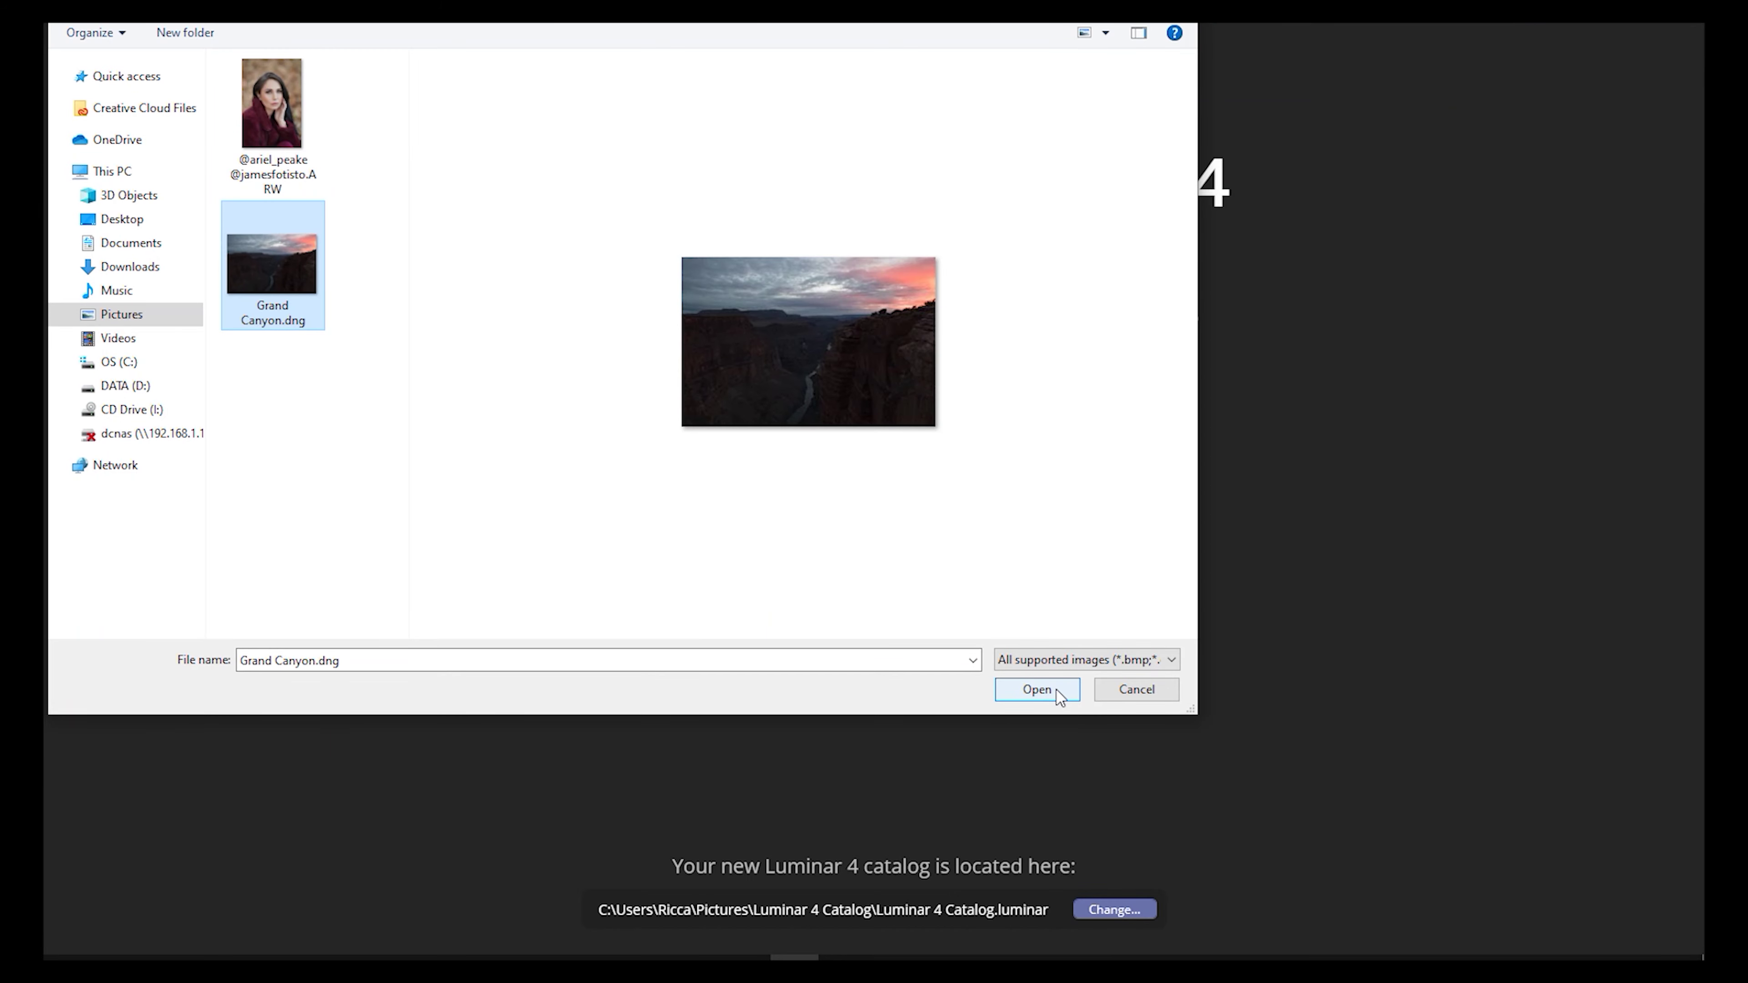
{"action": "left_click", "coordinate": [1037, 689]}
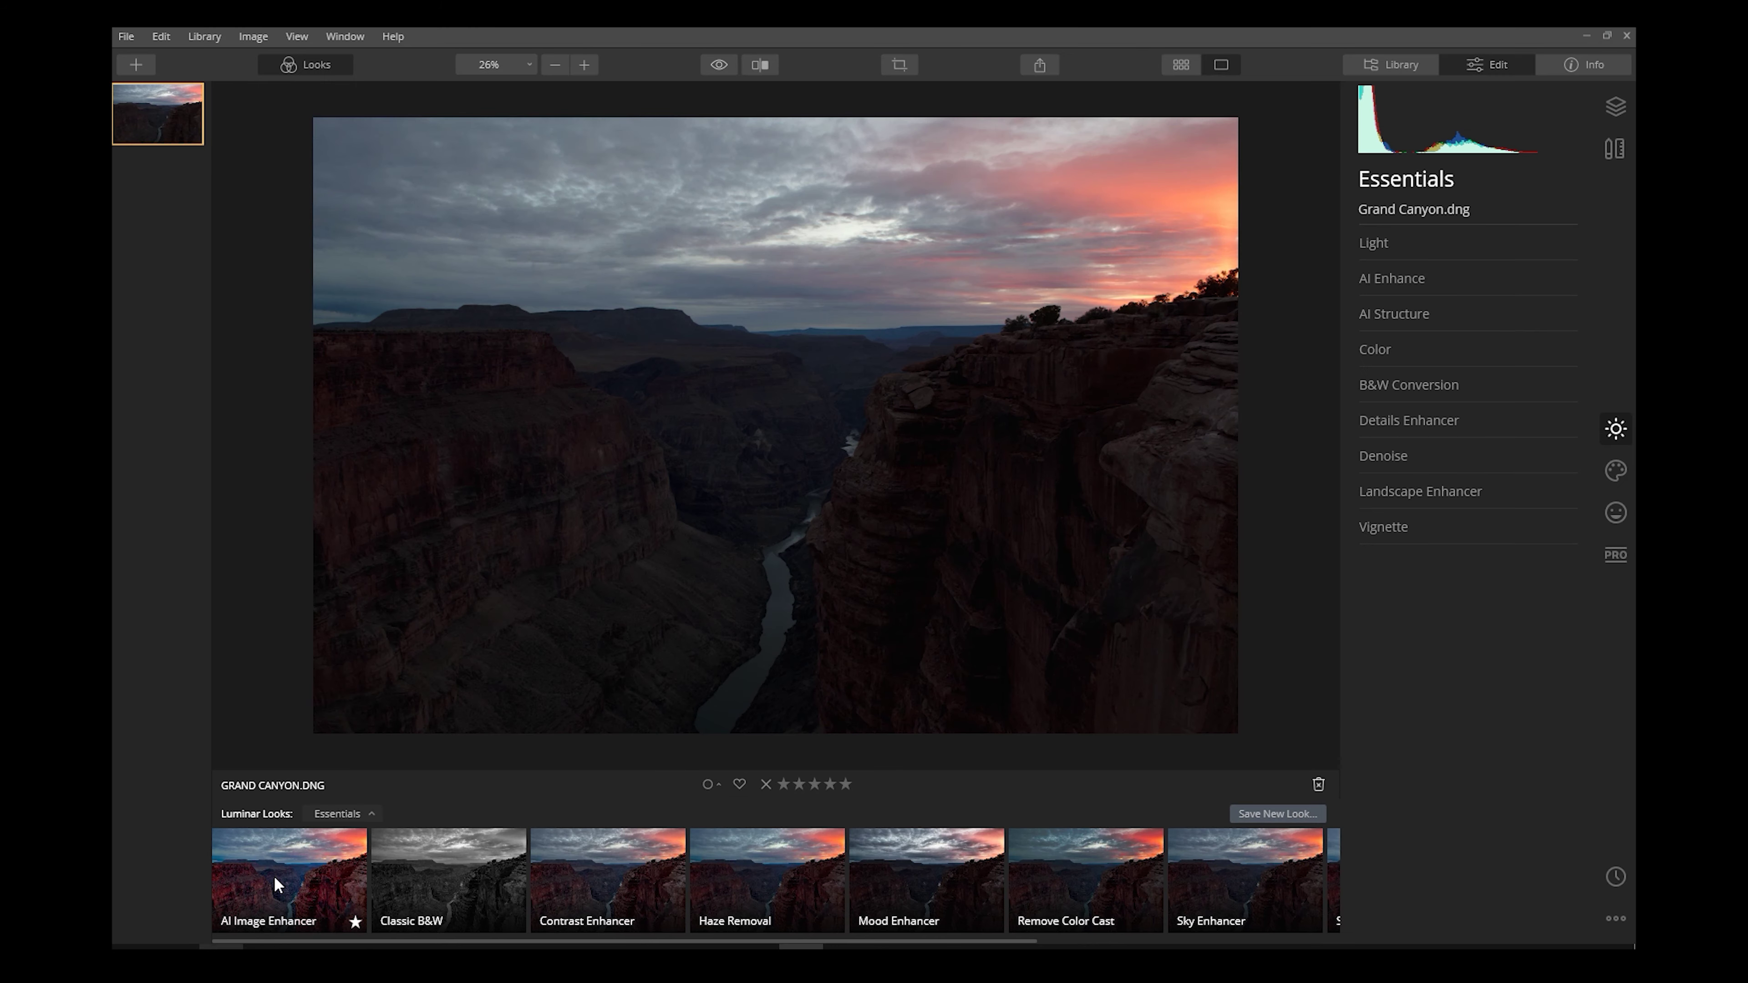
Step: Preview the Essentials looks, from AI Image Enhancer through Soft & Airy, then show the Looks Collections
{"action": "left_click", "coordinate": [227, 878]}
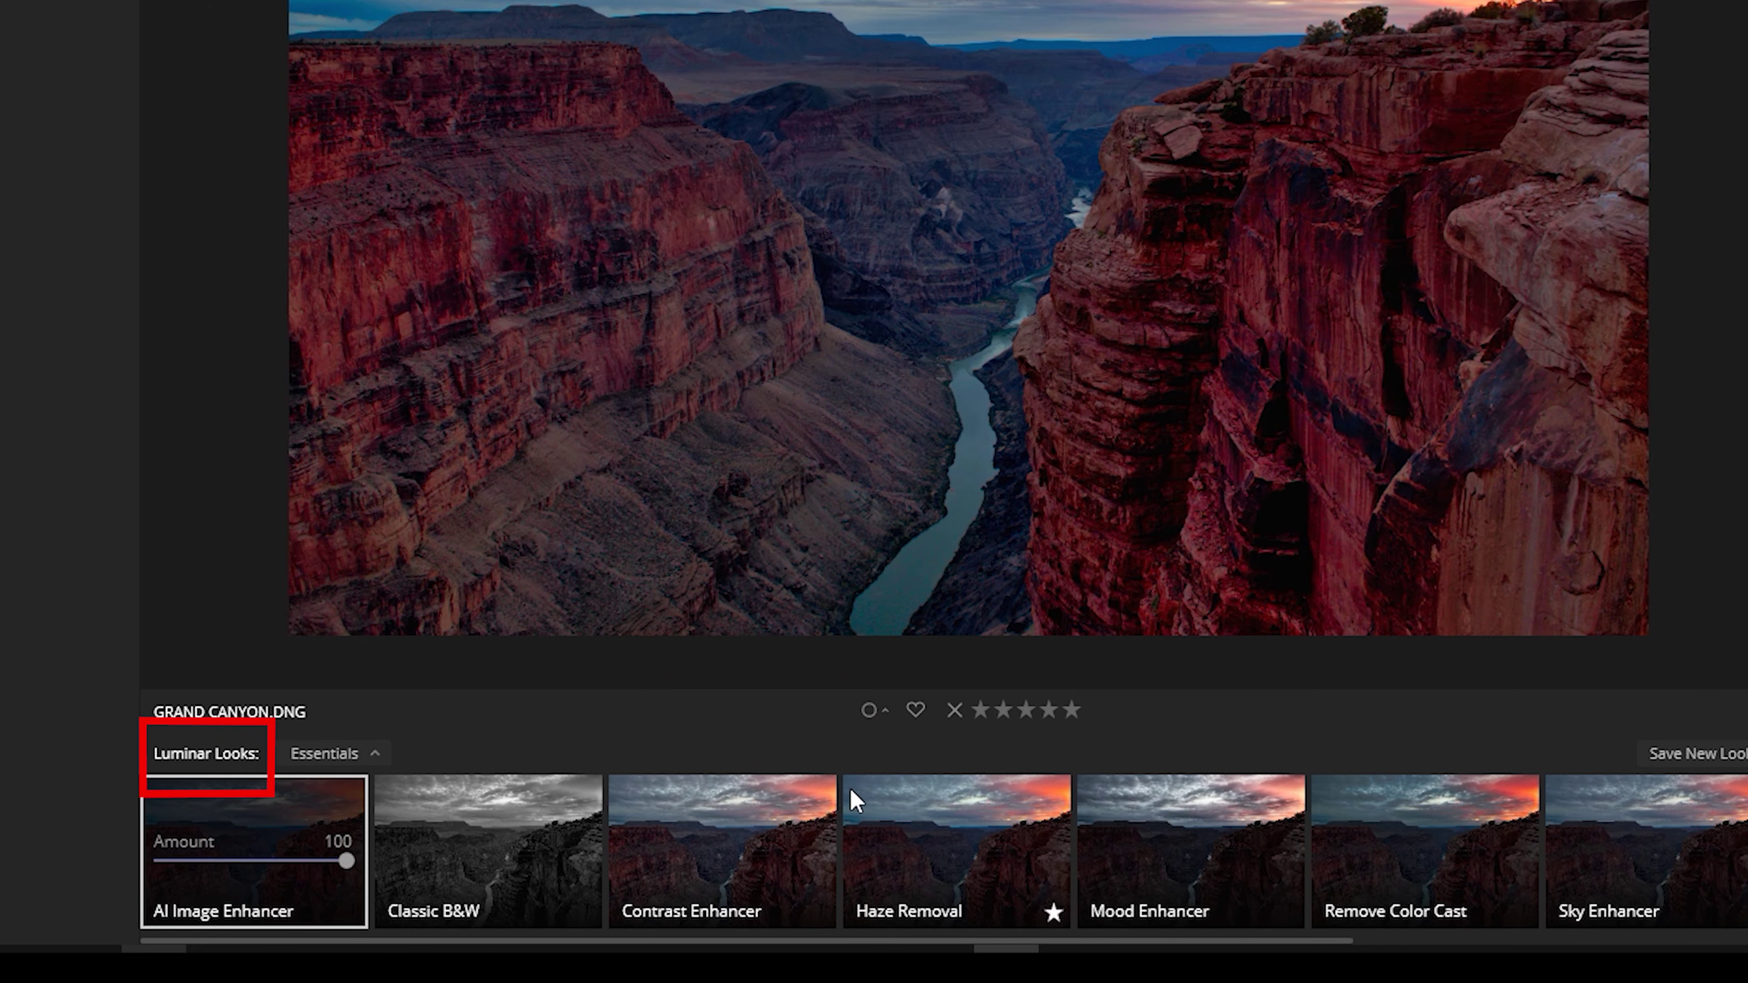
{"action": "left_click", "coordinate": [592, 868]}
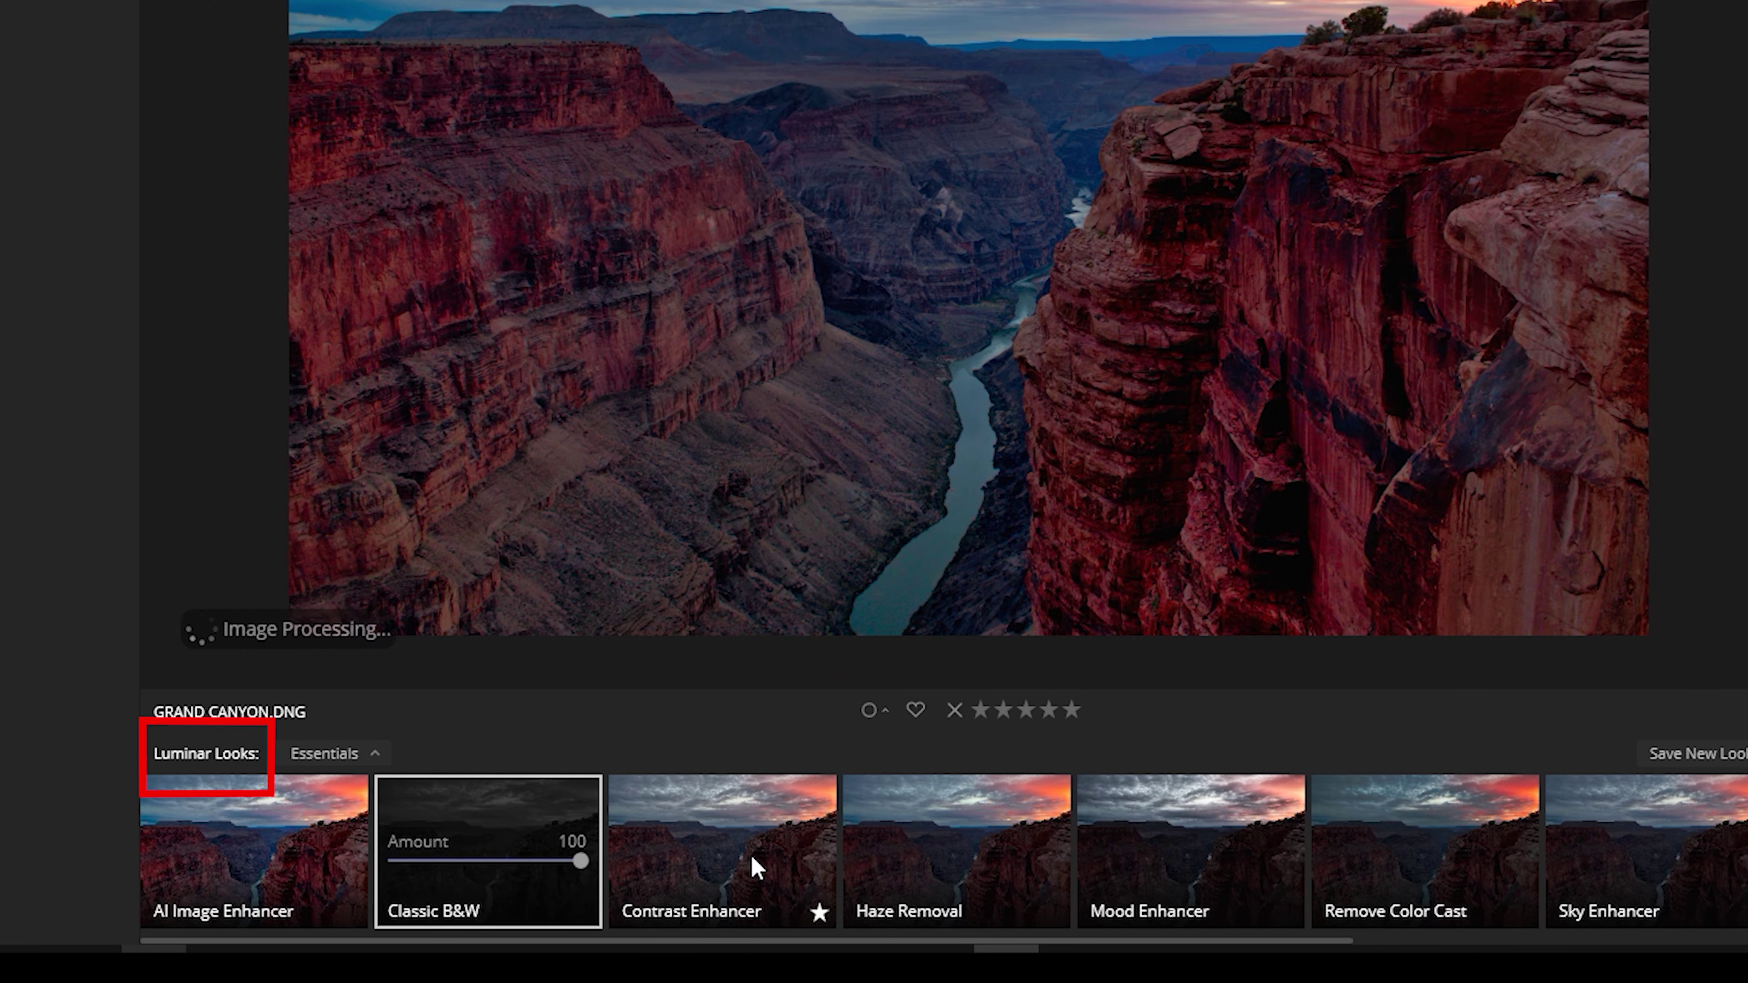
{"action": "left_click", "coordinate": [749, 853]}
{"action": "left_click", "coordinate": [964, 854]}
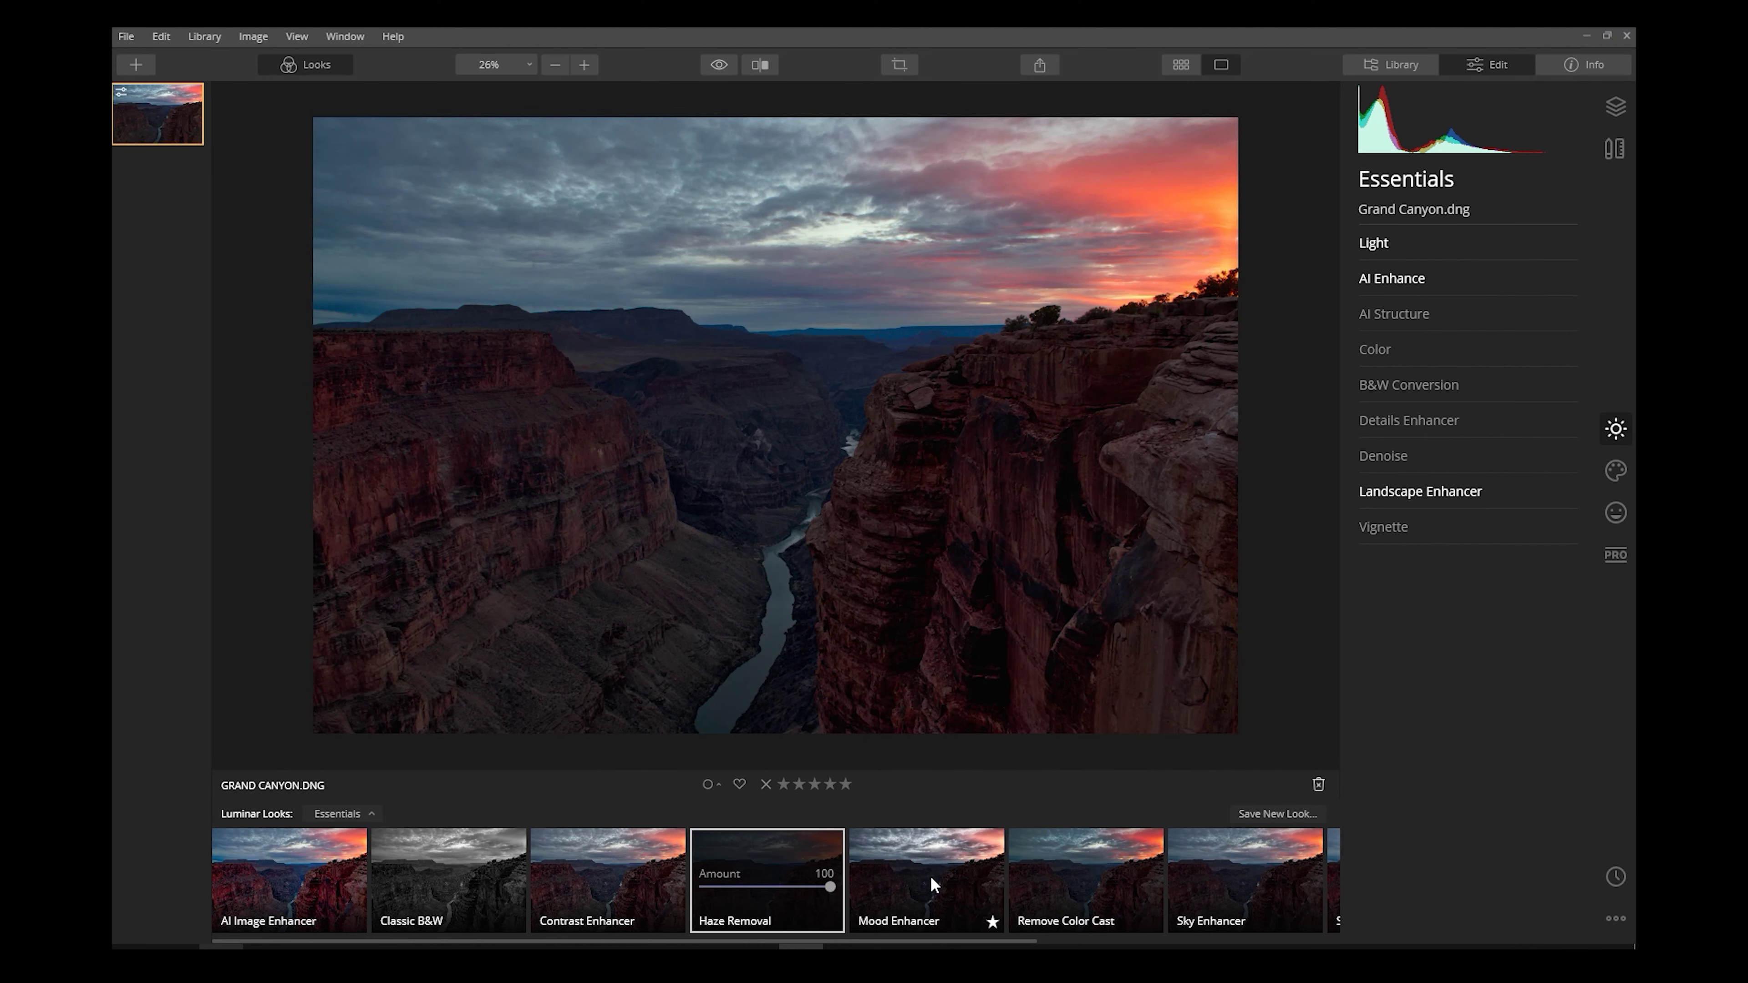
{"action": "left_click", "coordinate": [929, 876]}
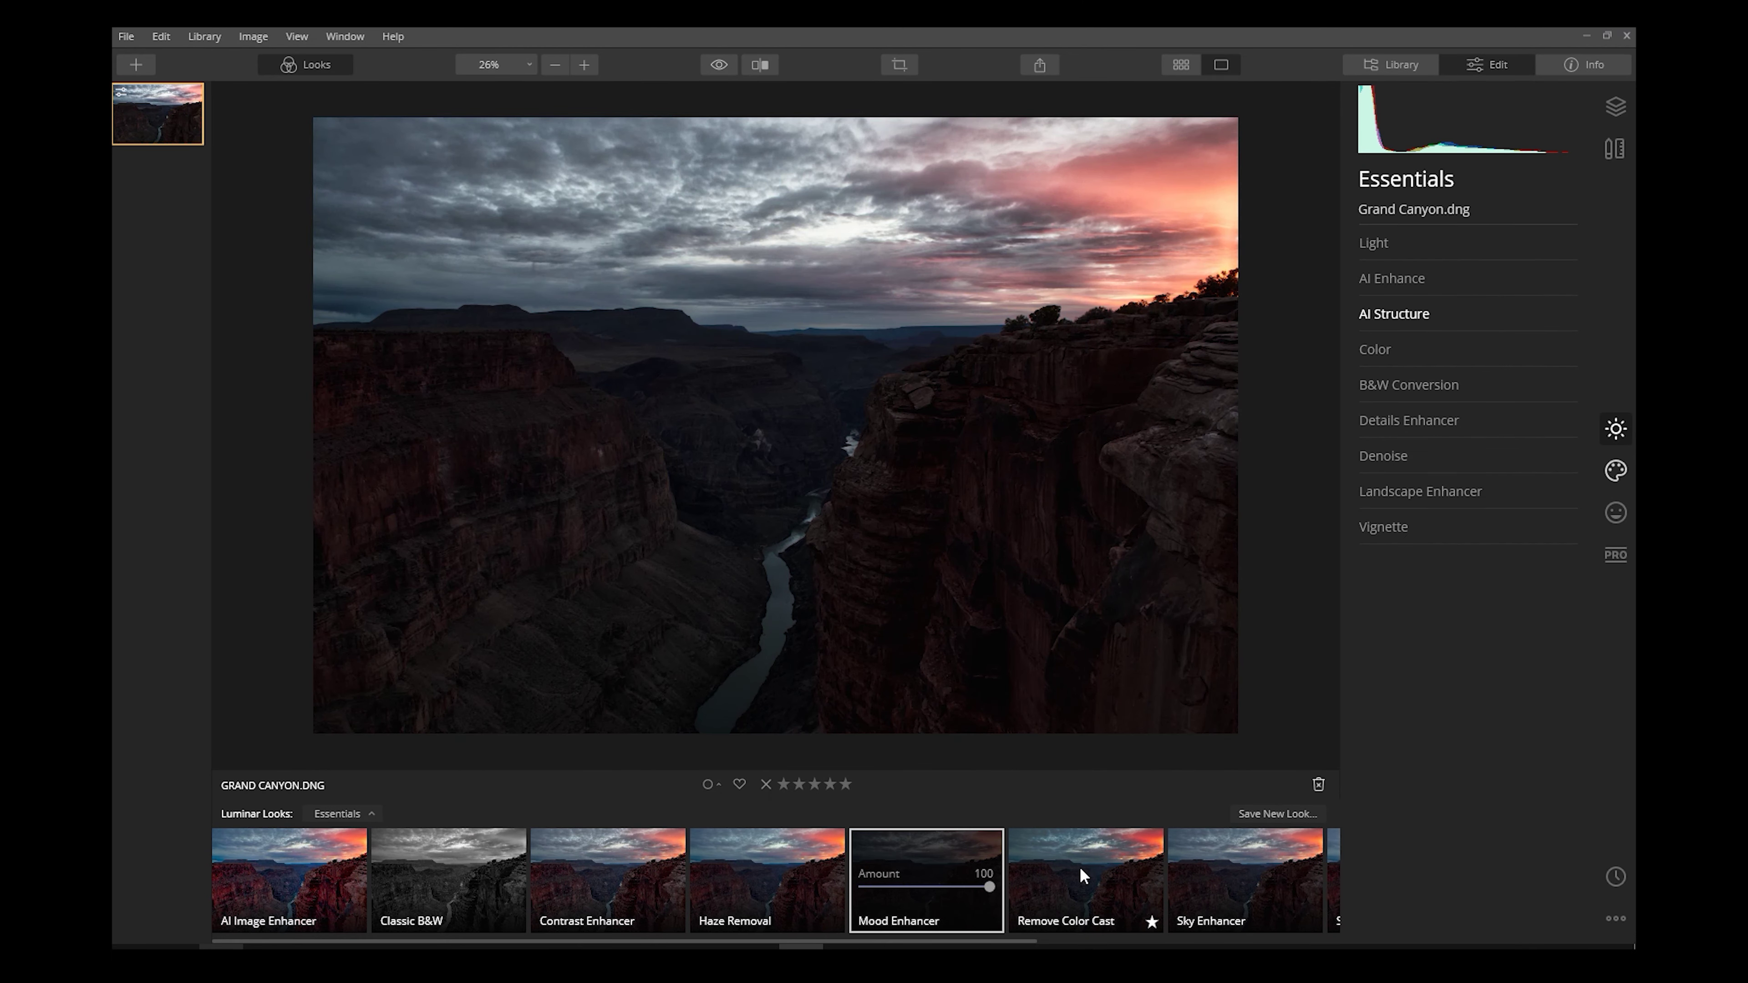
{"action": "left_click", "coordinate": [1080, 866]}
{"action": "left_click", "coordinate": [1237, 869]}
{"action": "left_click", "coordinate": [1238, 869]}
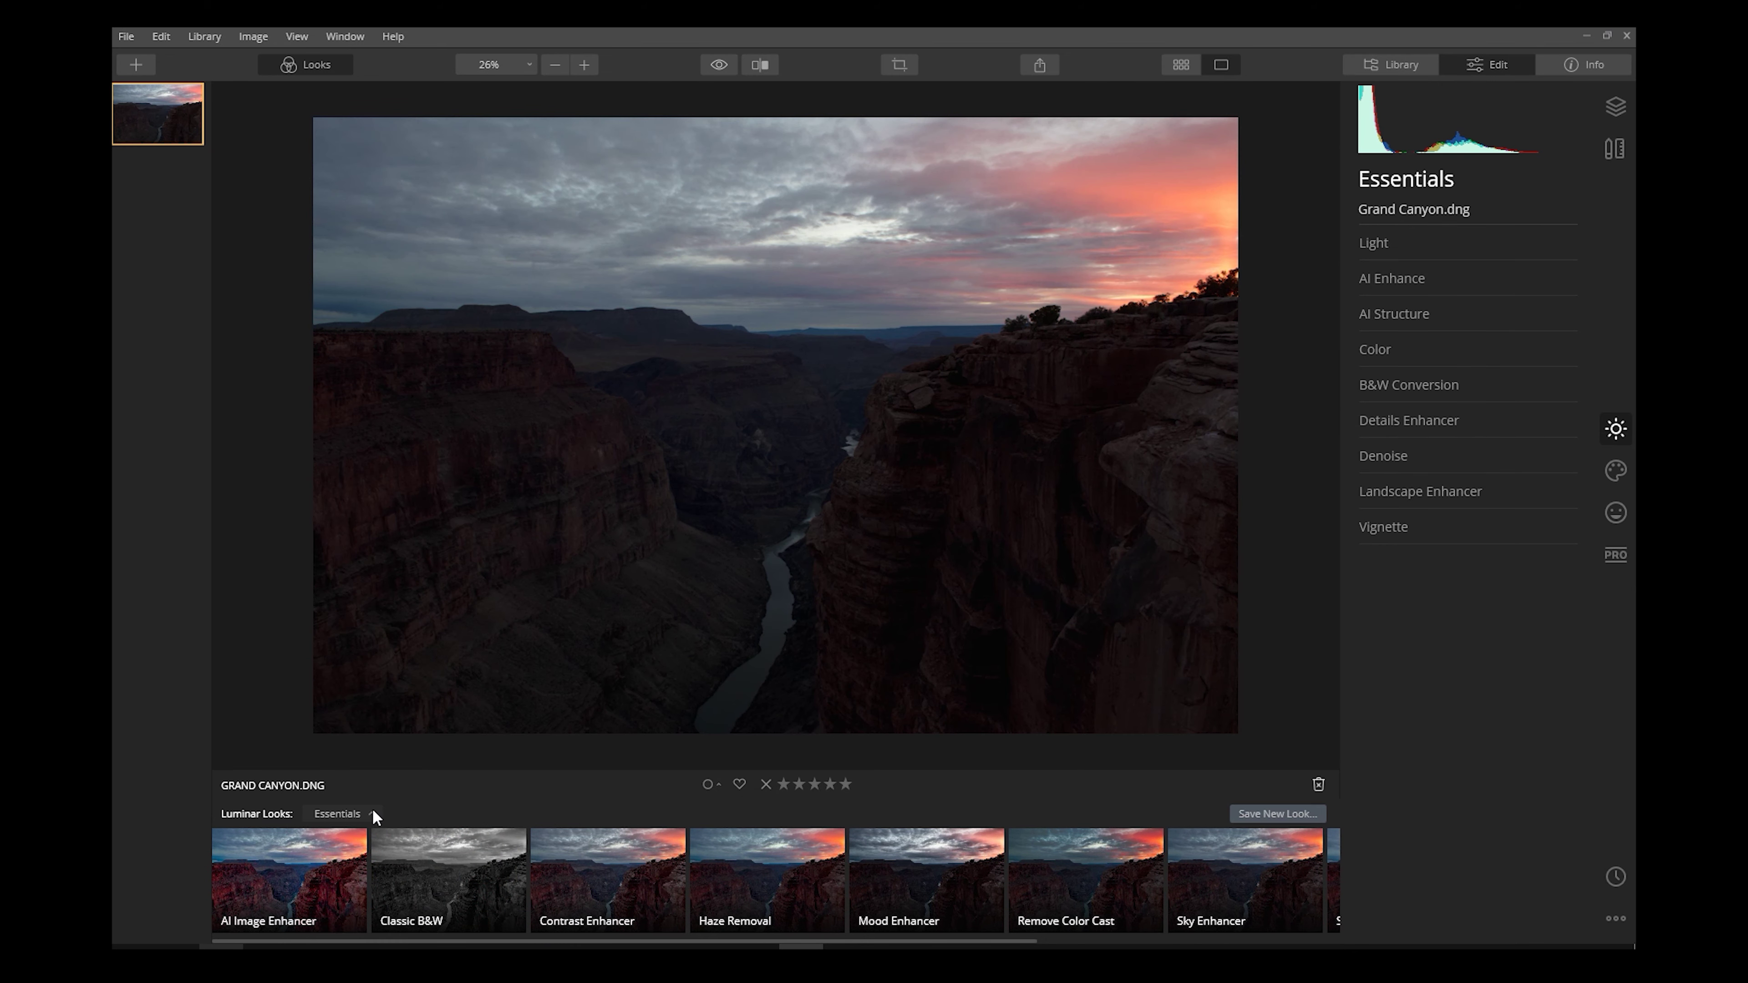
{"action": "left_click", "coordinate": [371, 813]}
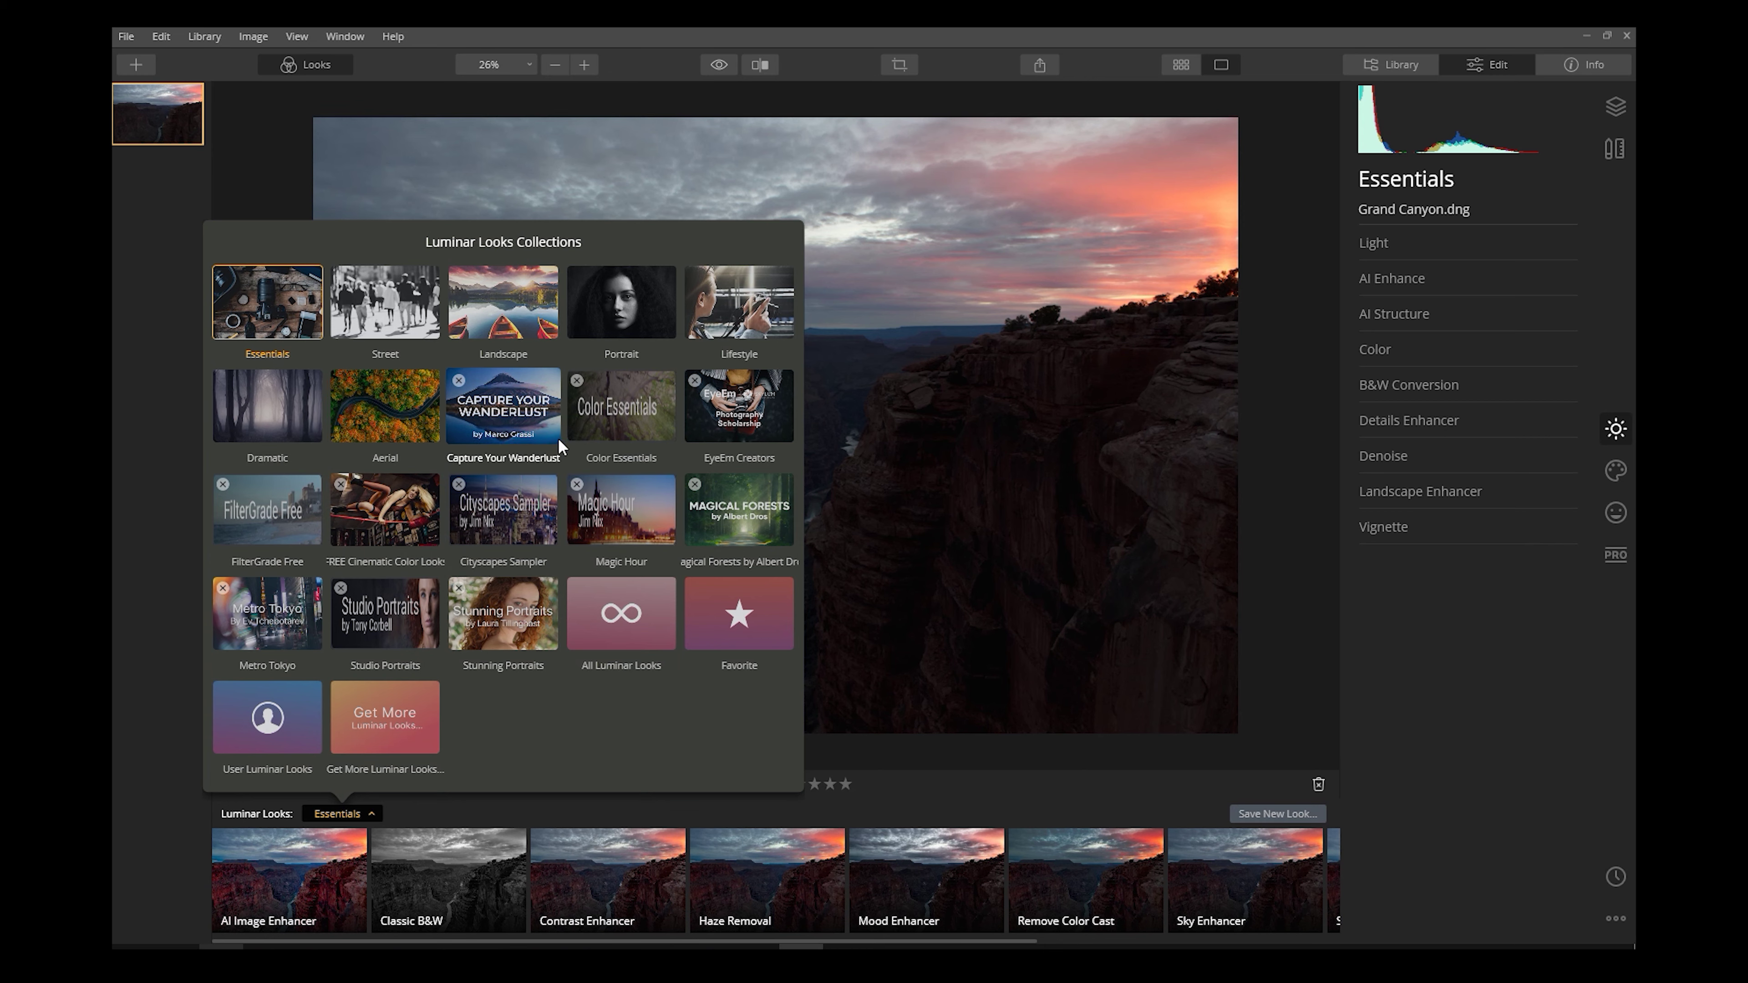
Step: Close the collections, apply AI Image Enhancer, and compare before and after
{"action": "left_click", "coordinate": [1570, 749]}
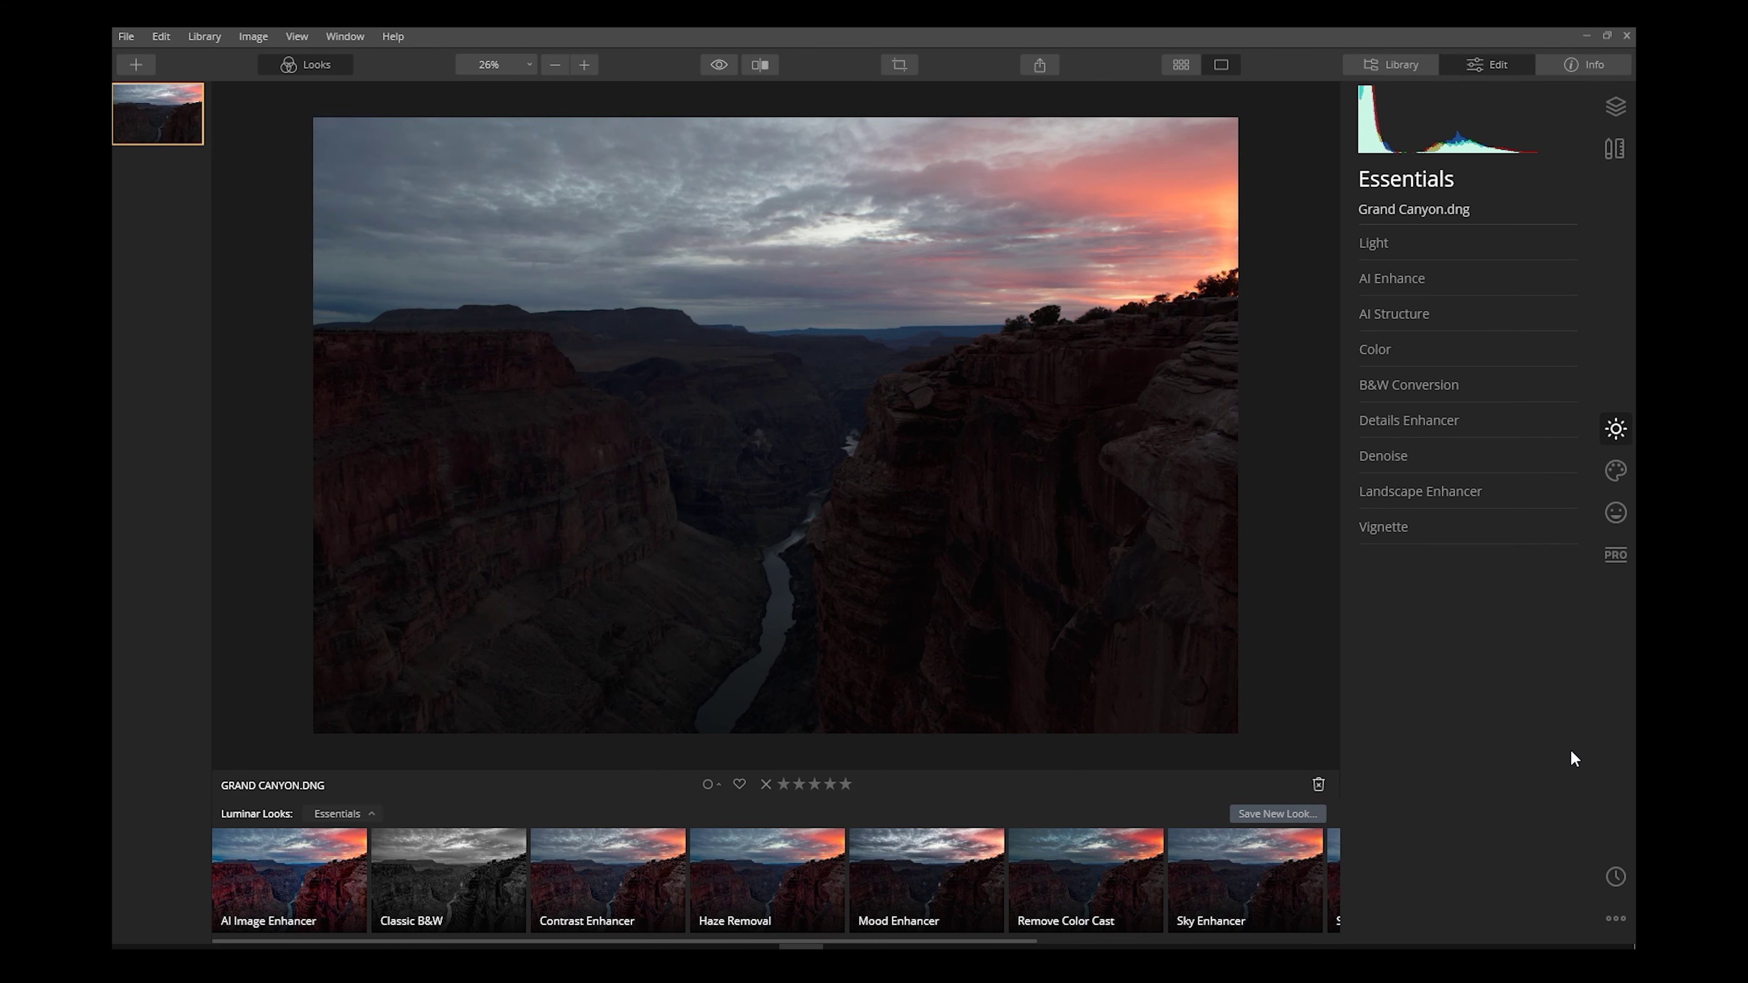
{"action": "left_click", "coordinate": [275, 884]}
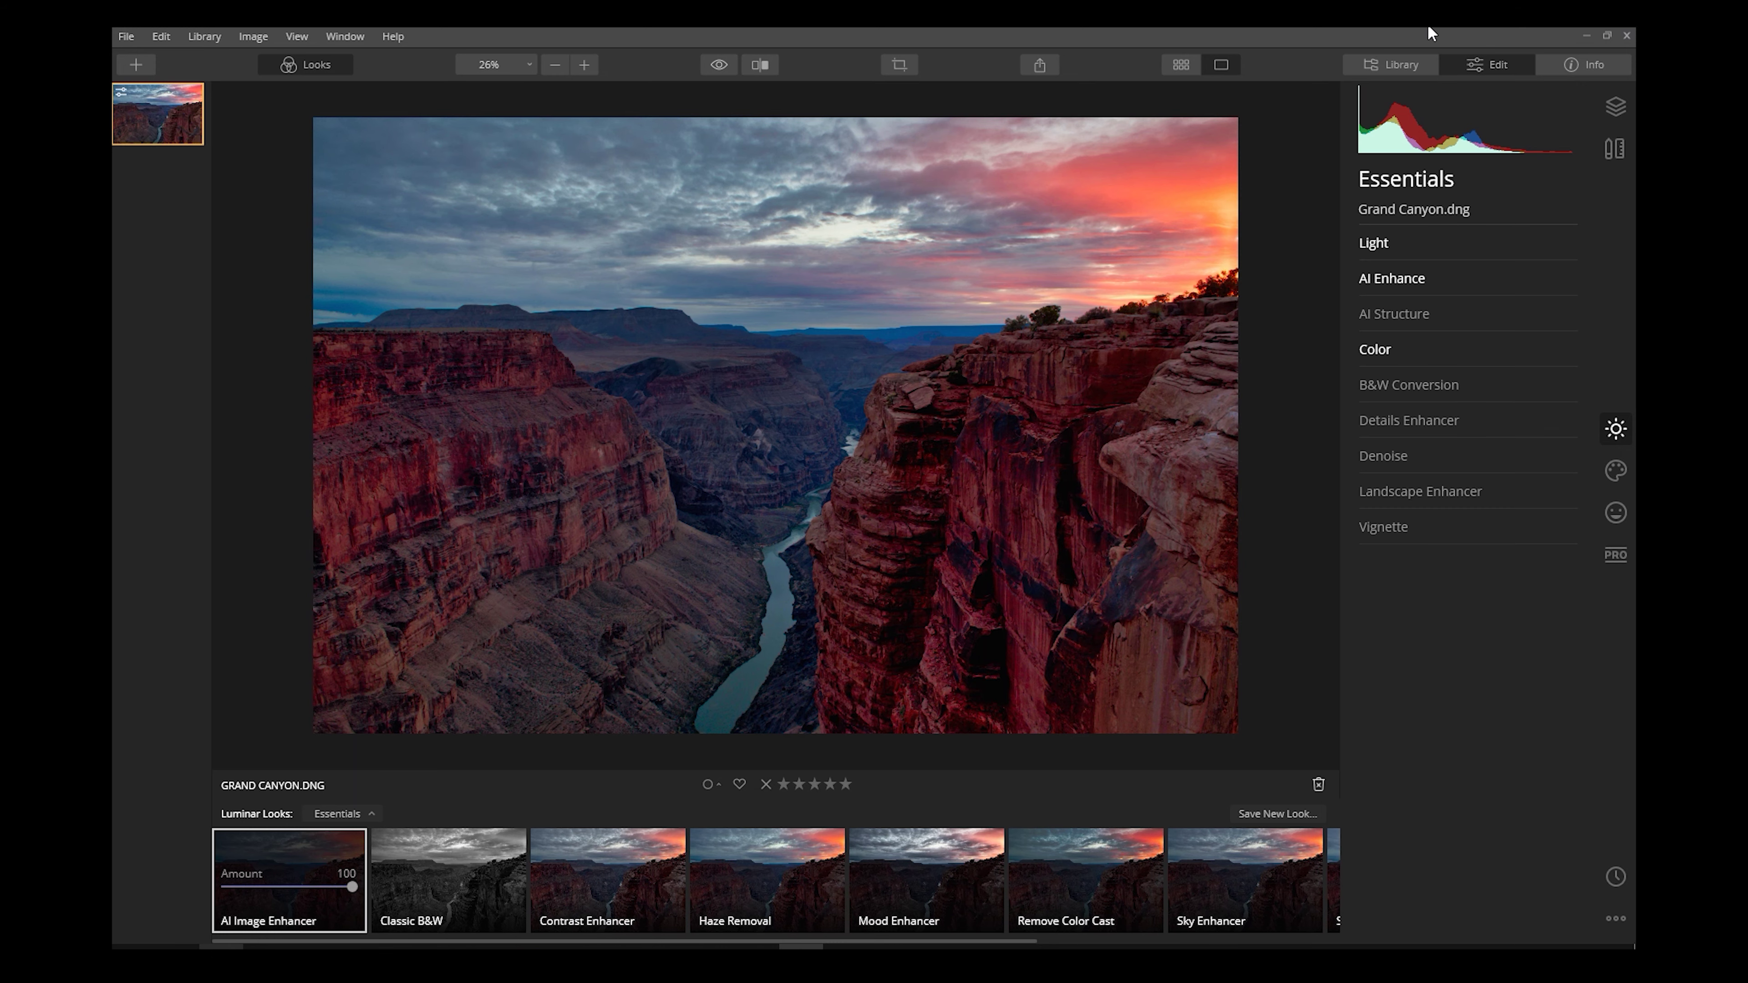
{"action": "left_click", "coordinate": [719, 69]}
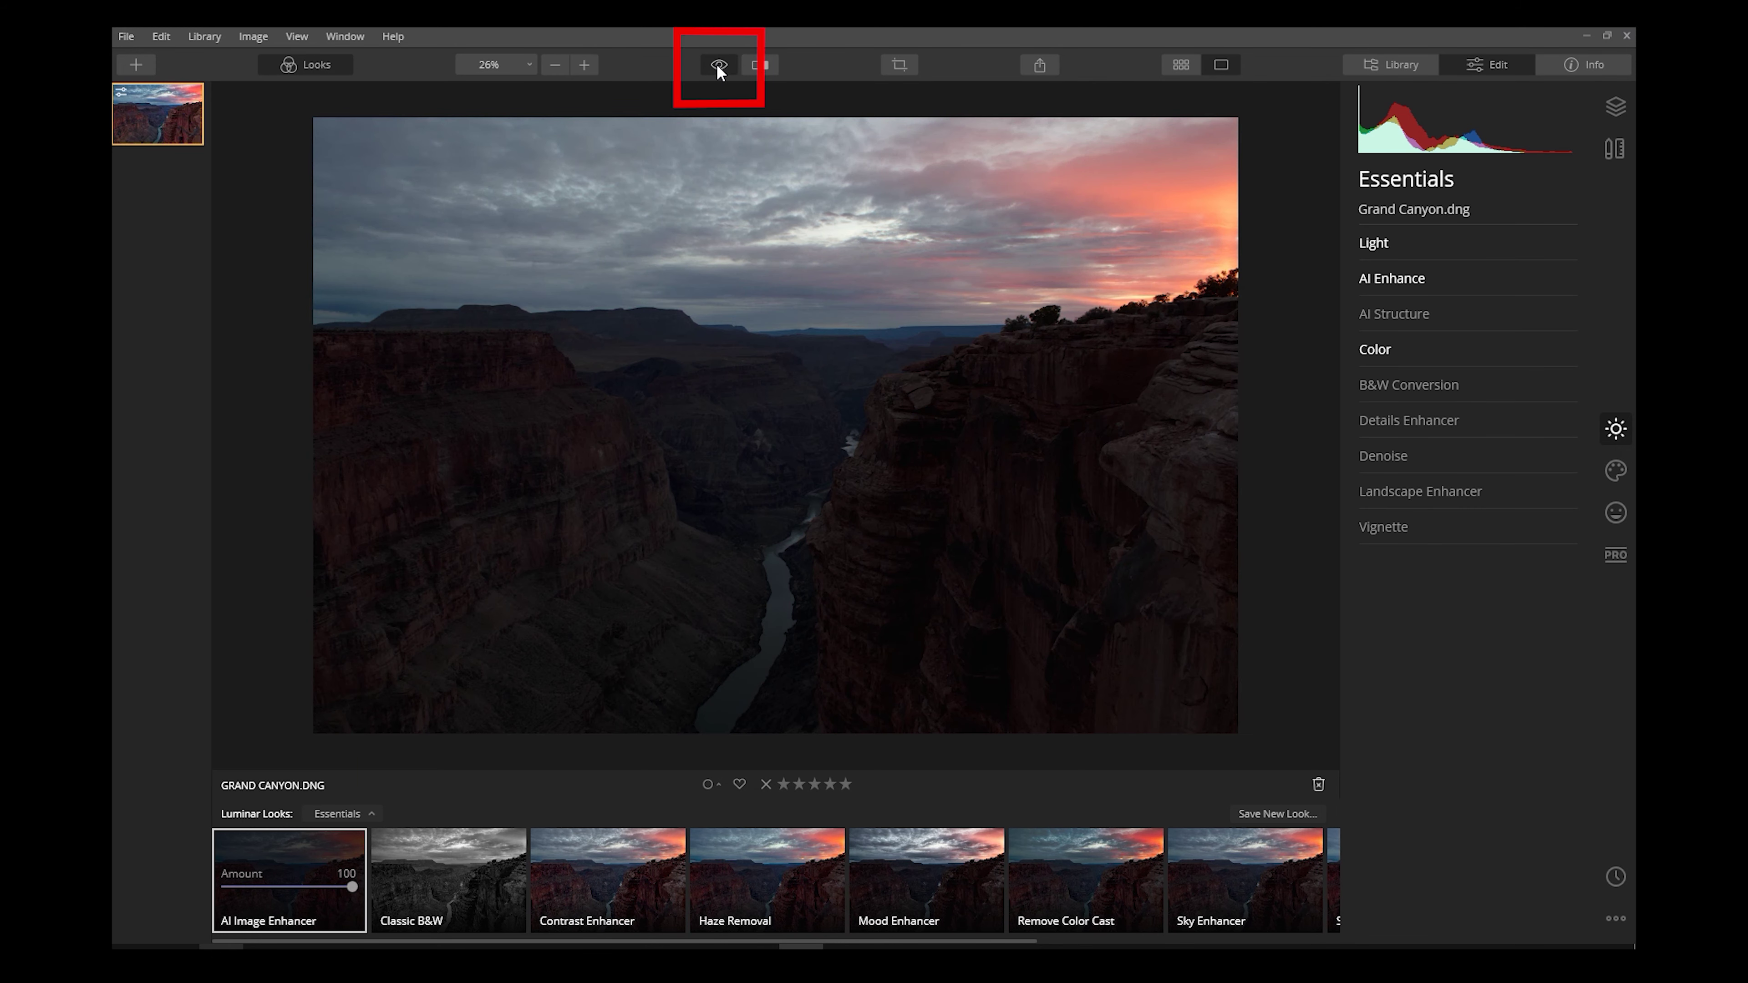
{"action": "left_click", "coordinate": [719, 69]}
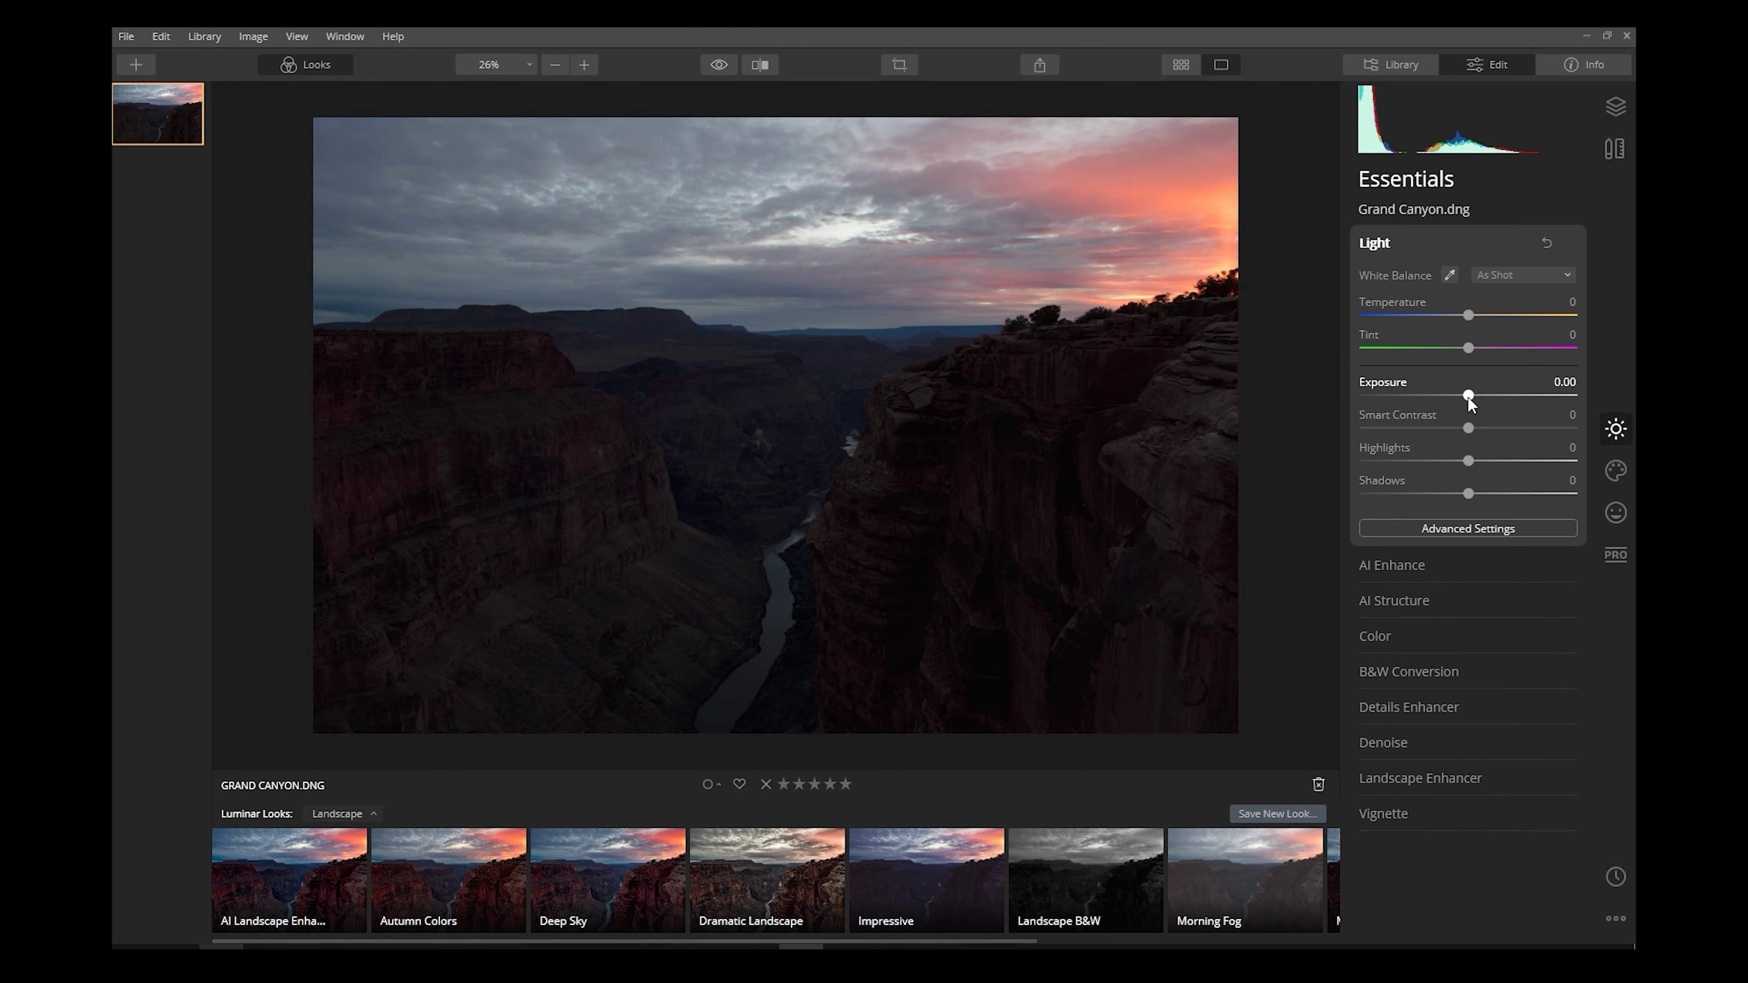
Step: Raise exposure, try the Landscape looks, and apply Warm Sunset to the canyon photo
{"action": "left_click_drag", "start_coordinate": [1468, 396], "coordinate": [1501, 396]}
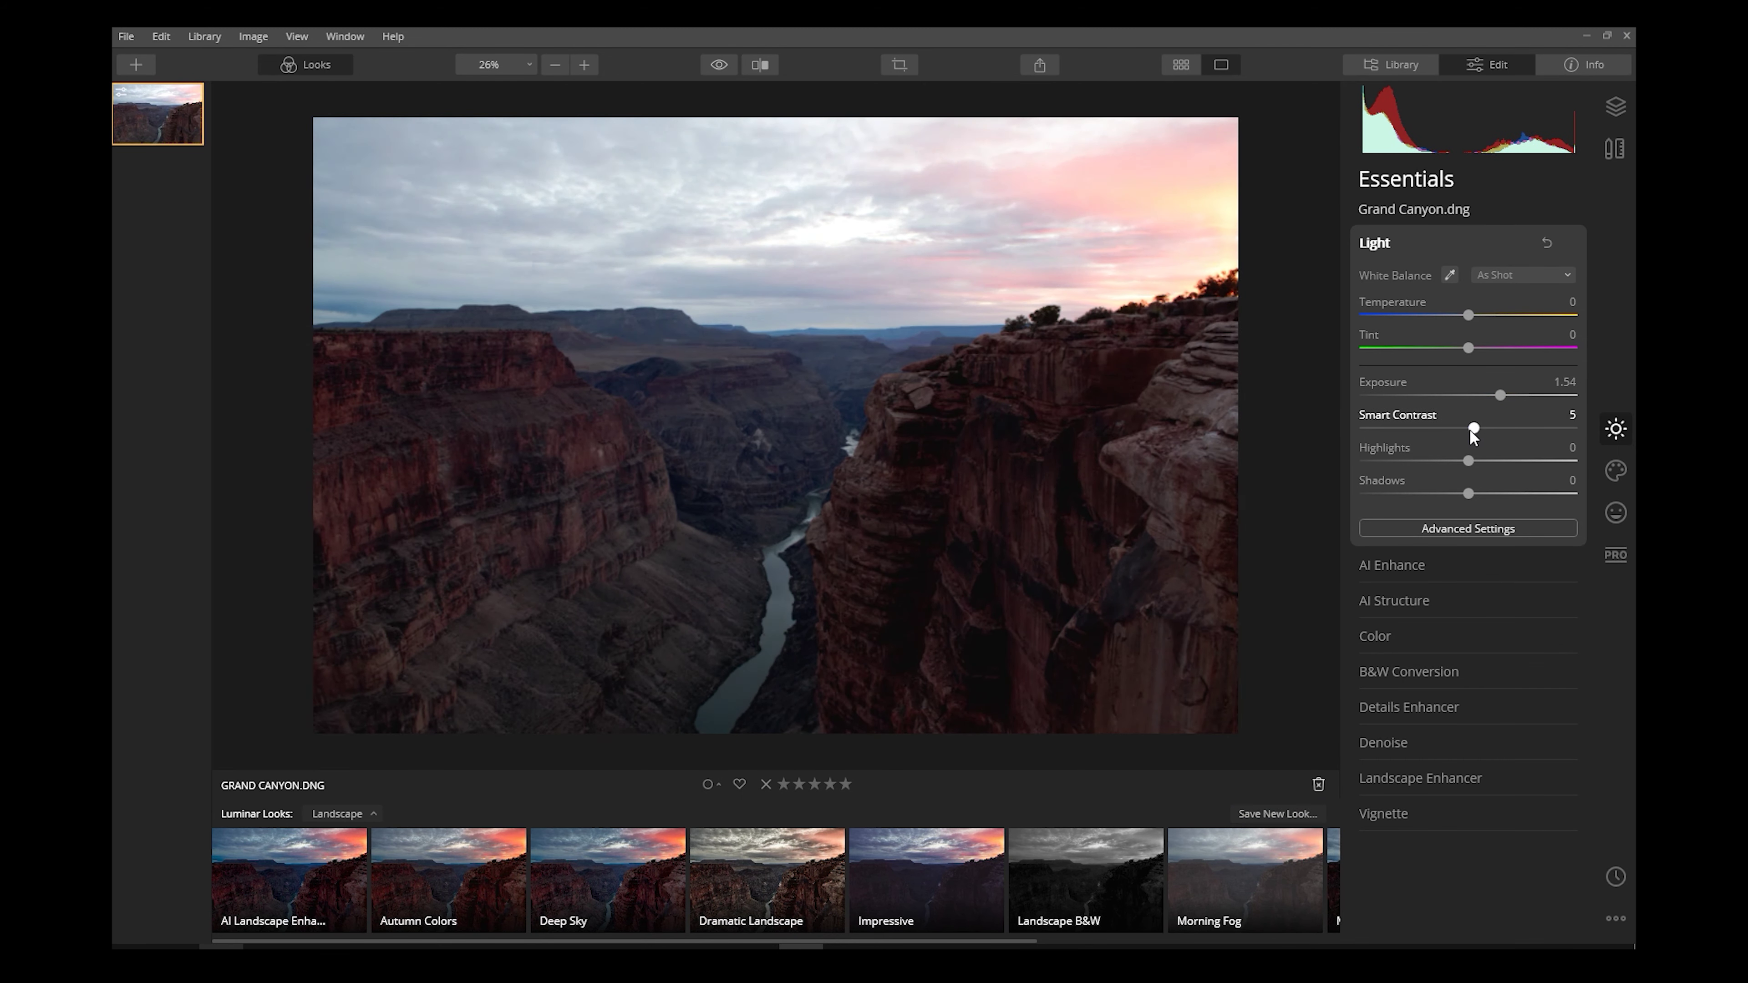
{"action": "left_click", "coordinate": [1508, 565]}
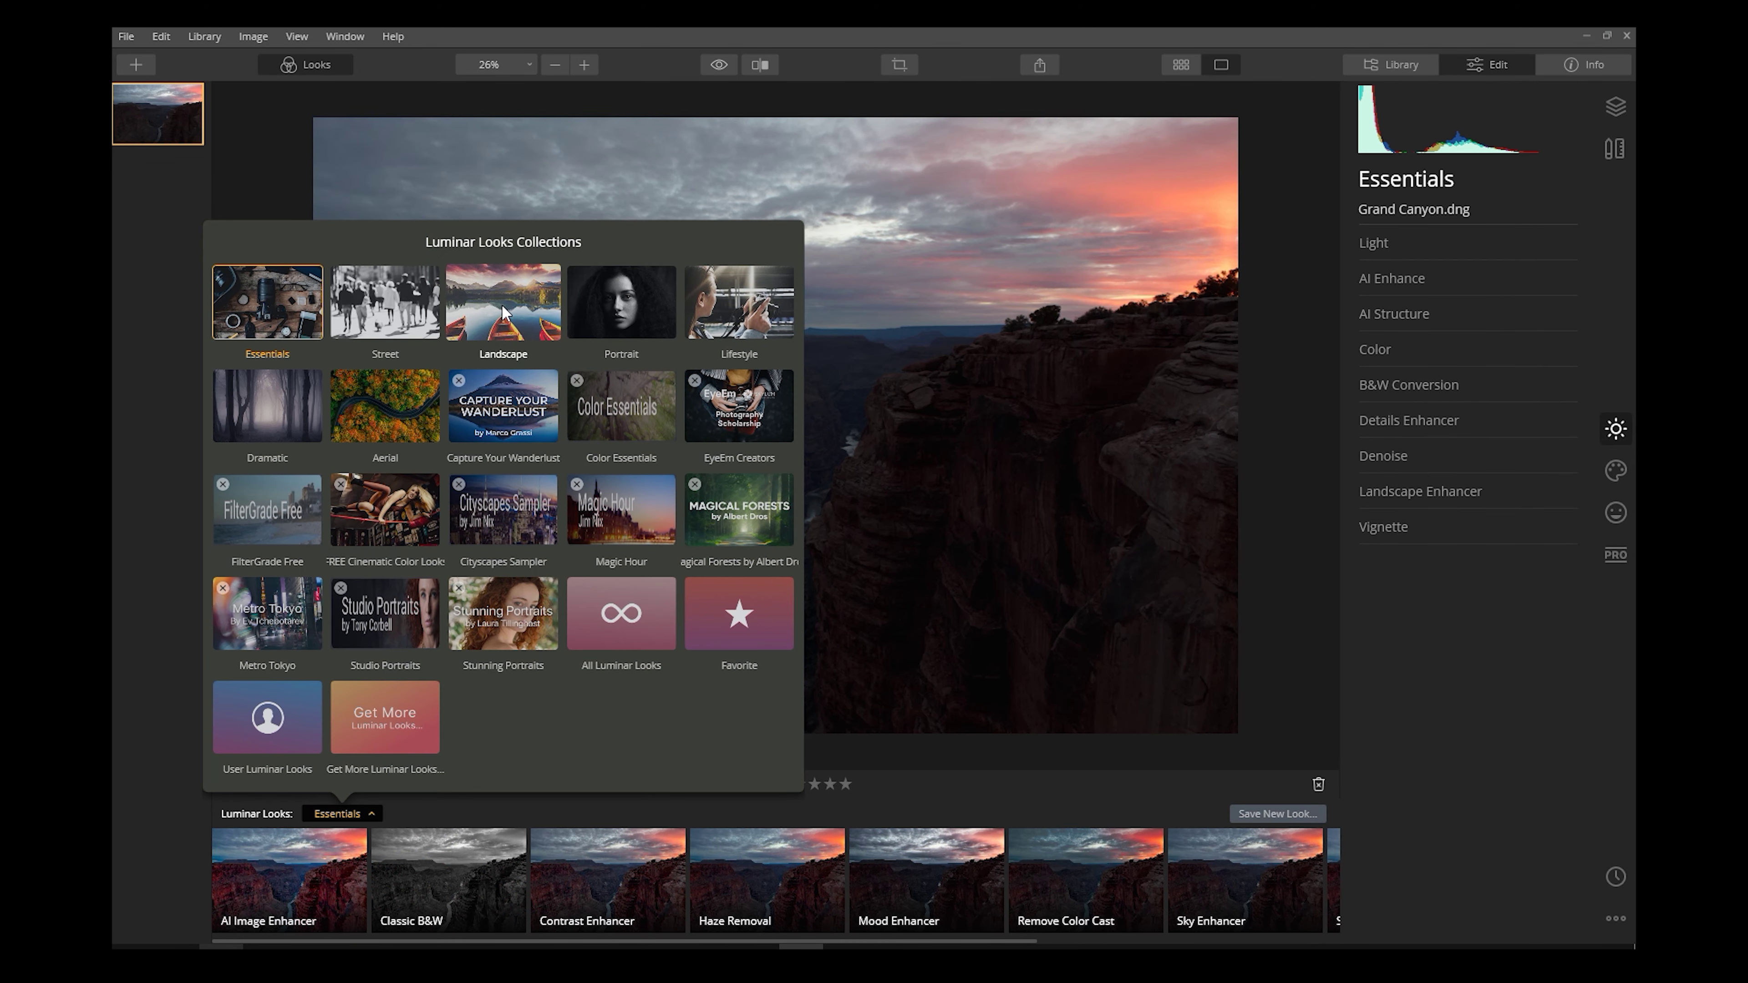
{"action": "left_click", "coordinate": [503, 311]}
{"action": "left_click", "coordinate": [301, 882]}
{"action": "left_click", "coordinate": [454, 885]}
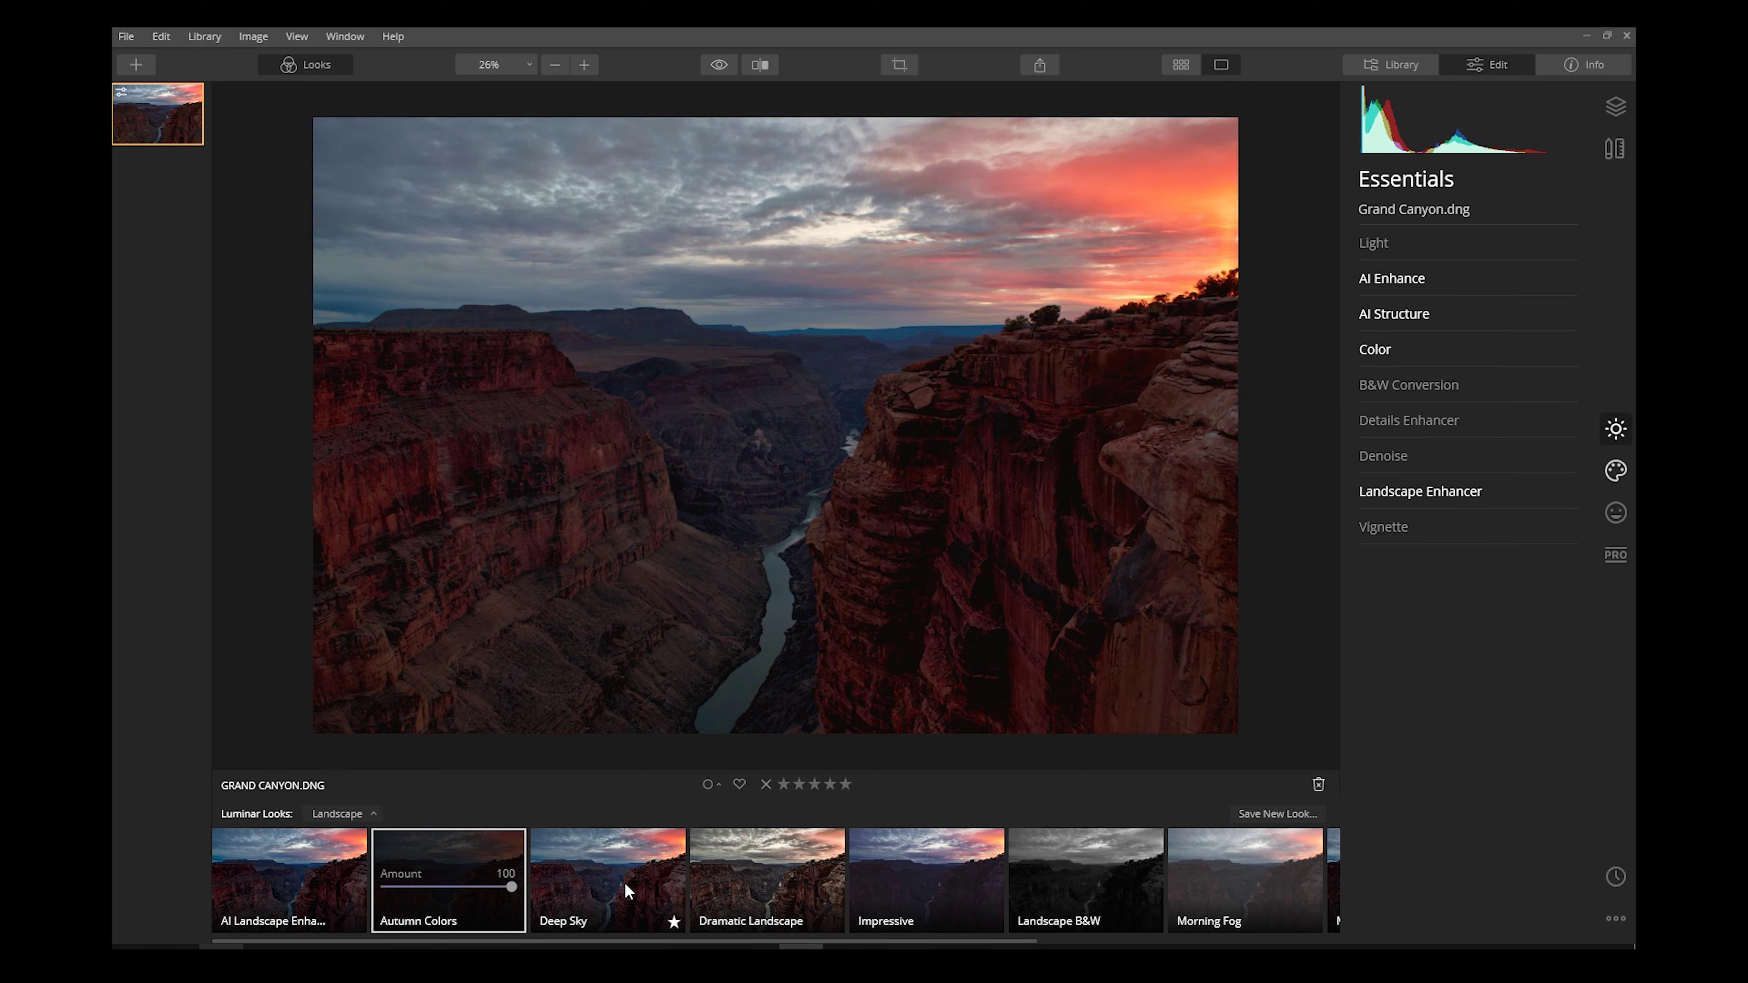
{"action": "left_click", "coordinate": [622, 884]}
{"action": "left_click", "coordinate": [783, 885]}
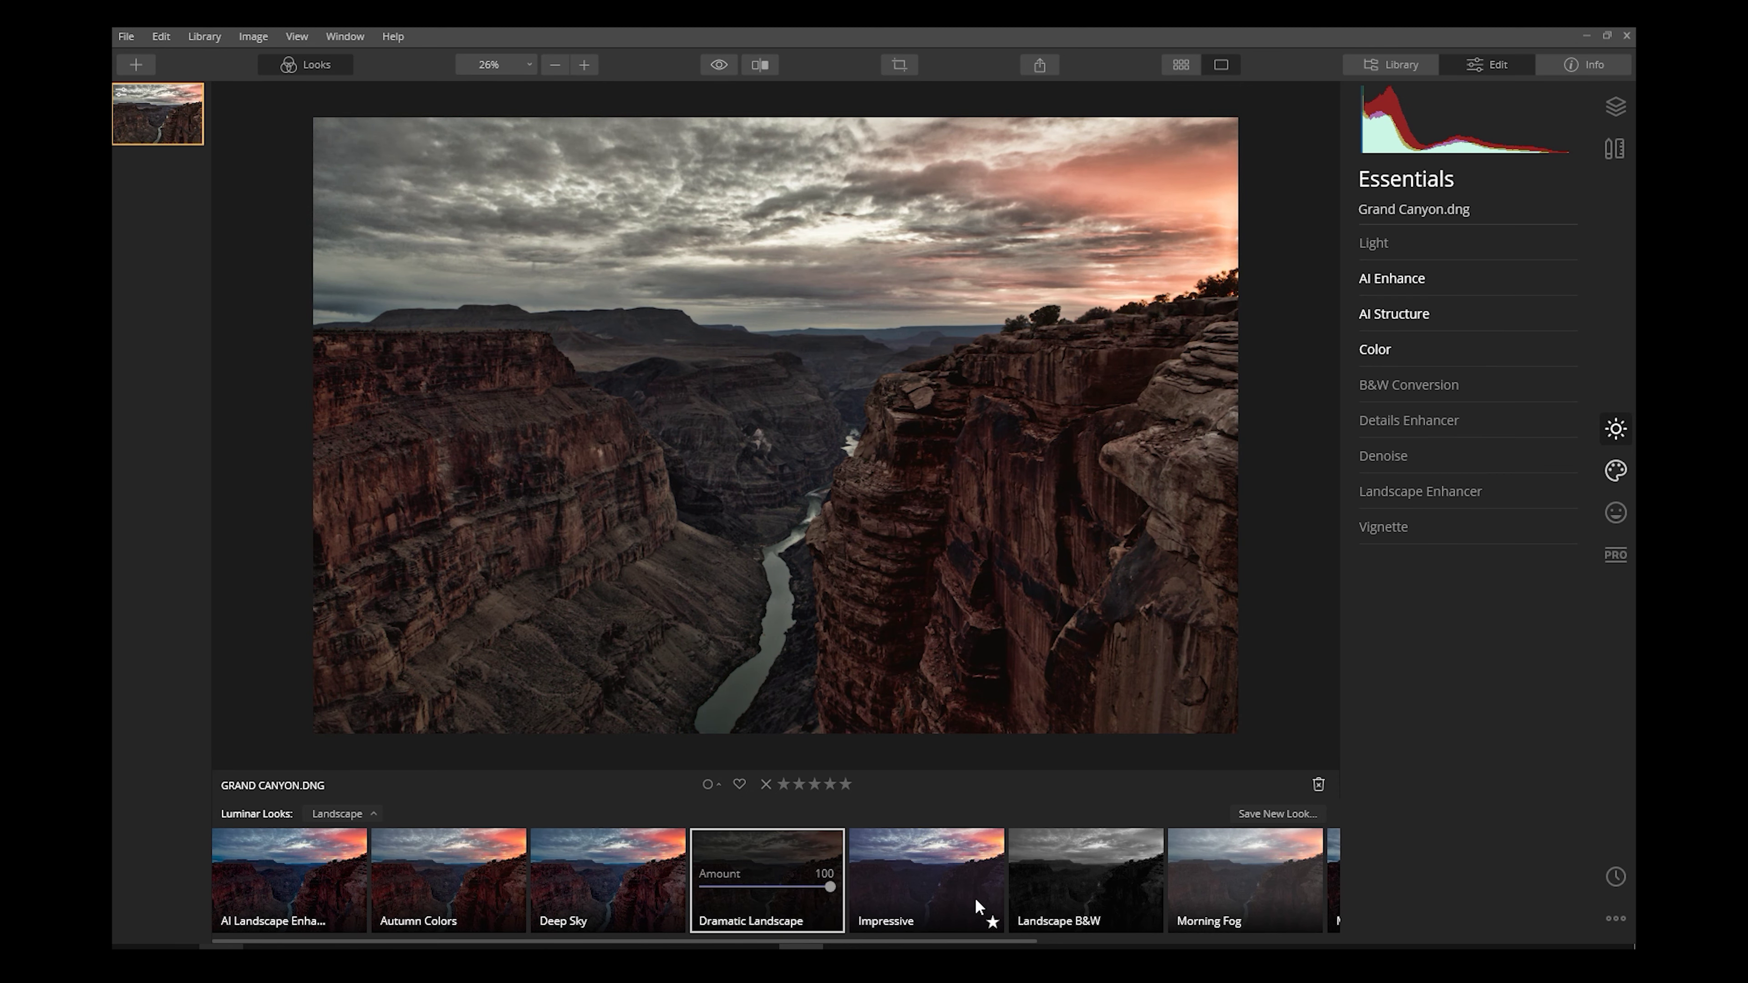
{"action": "scroll", "coordinate": [975, 897], "scroll_direction": "down", "scroll_amount": 5}
{"action": "left_click", "coordinate": [1139, 882]}
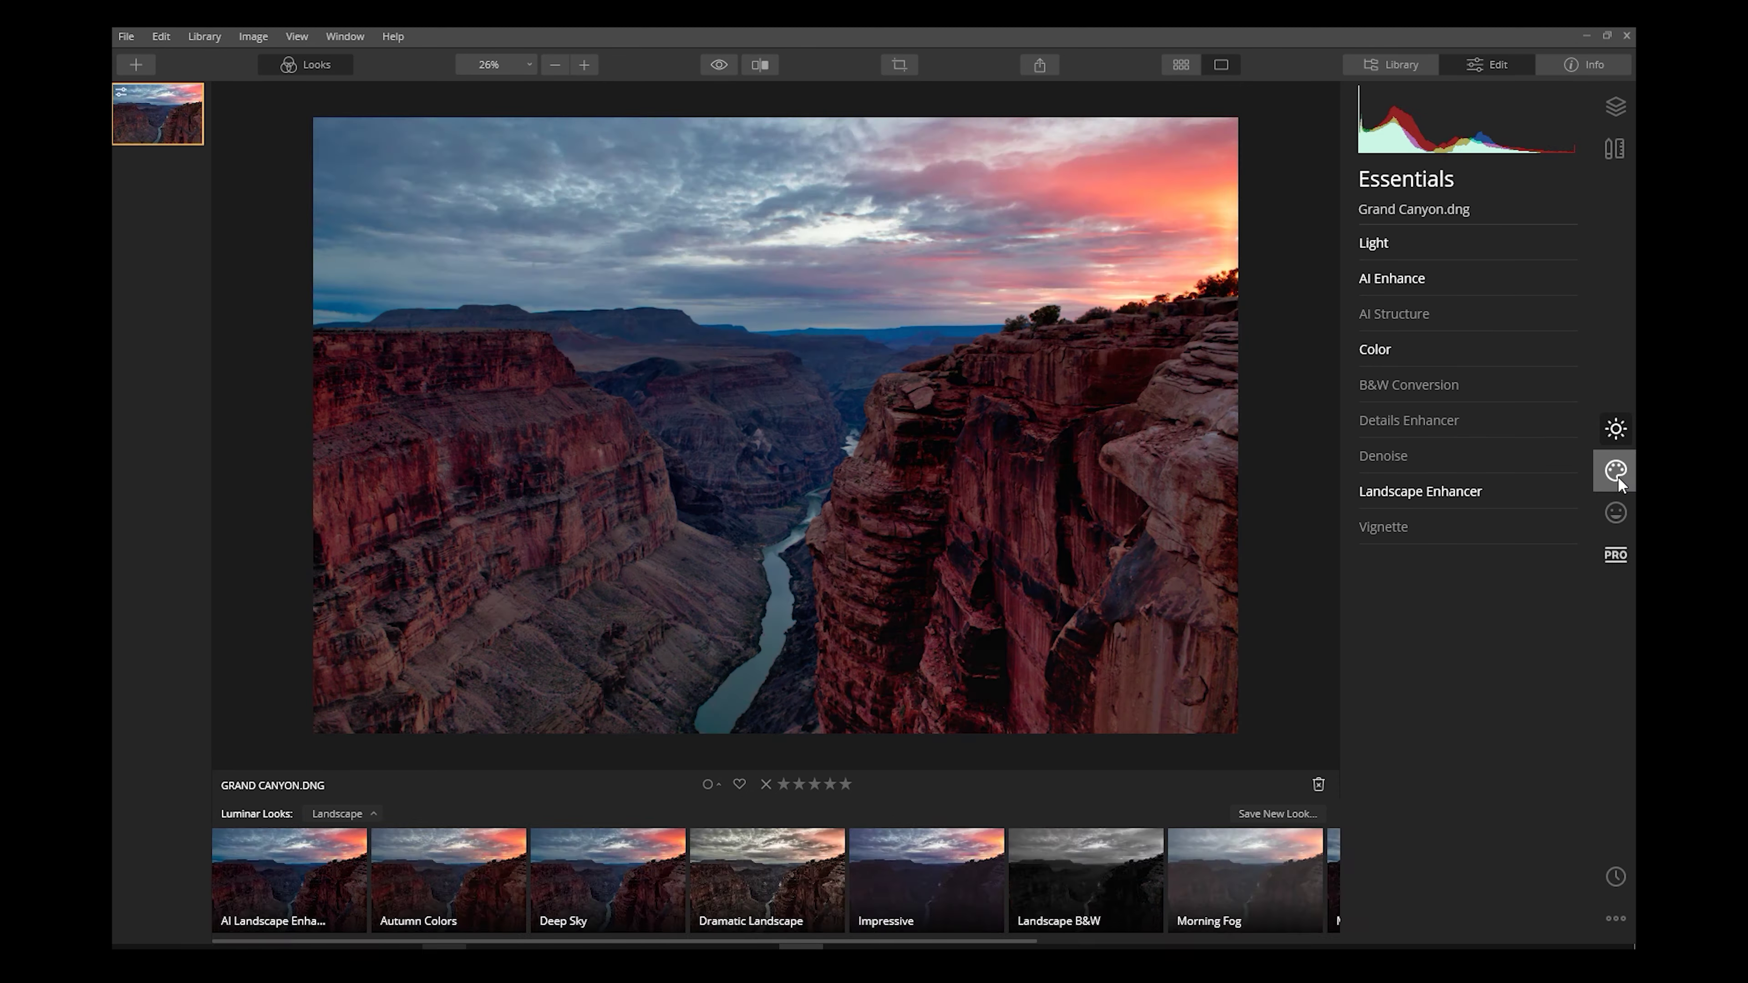
Step: In AI Sky Replacement, try the Dramatic Sunset 1, 4, 7, 6 and Sunset 1 skies
{"action": "left_click", "coordinate": [1618, 477]}
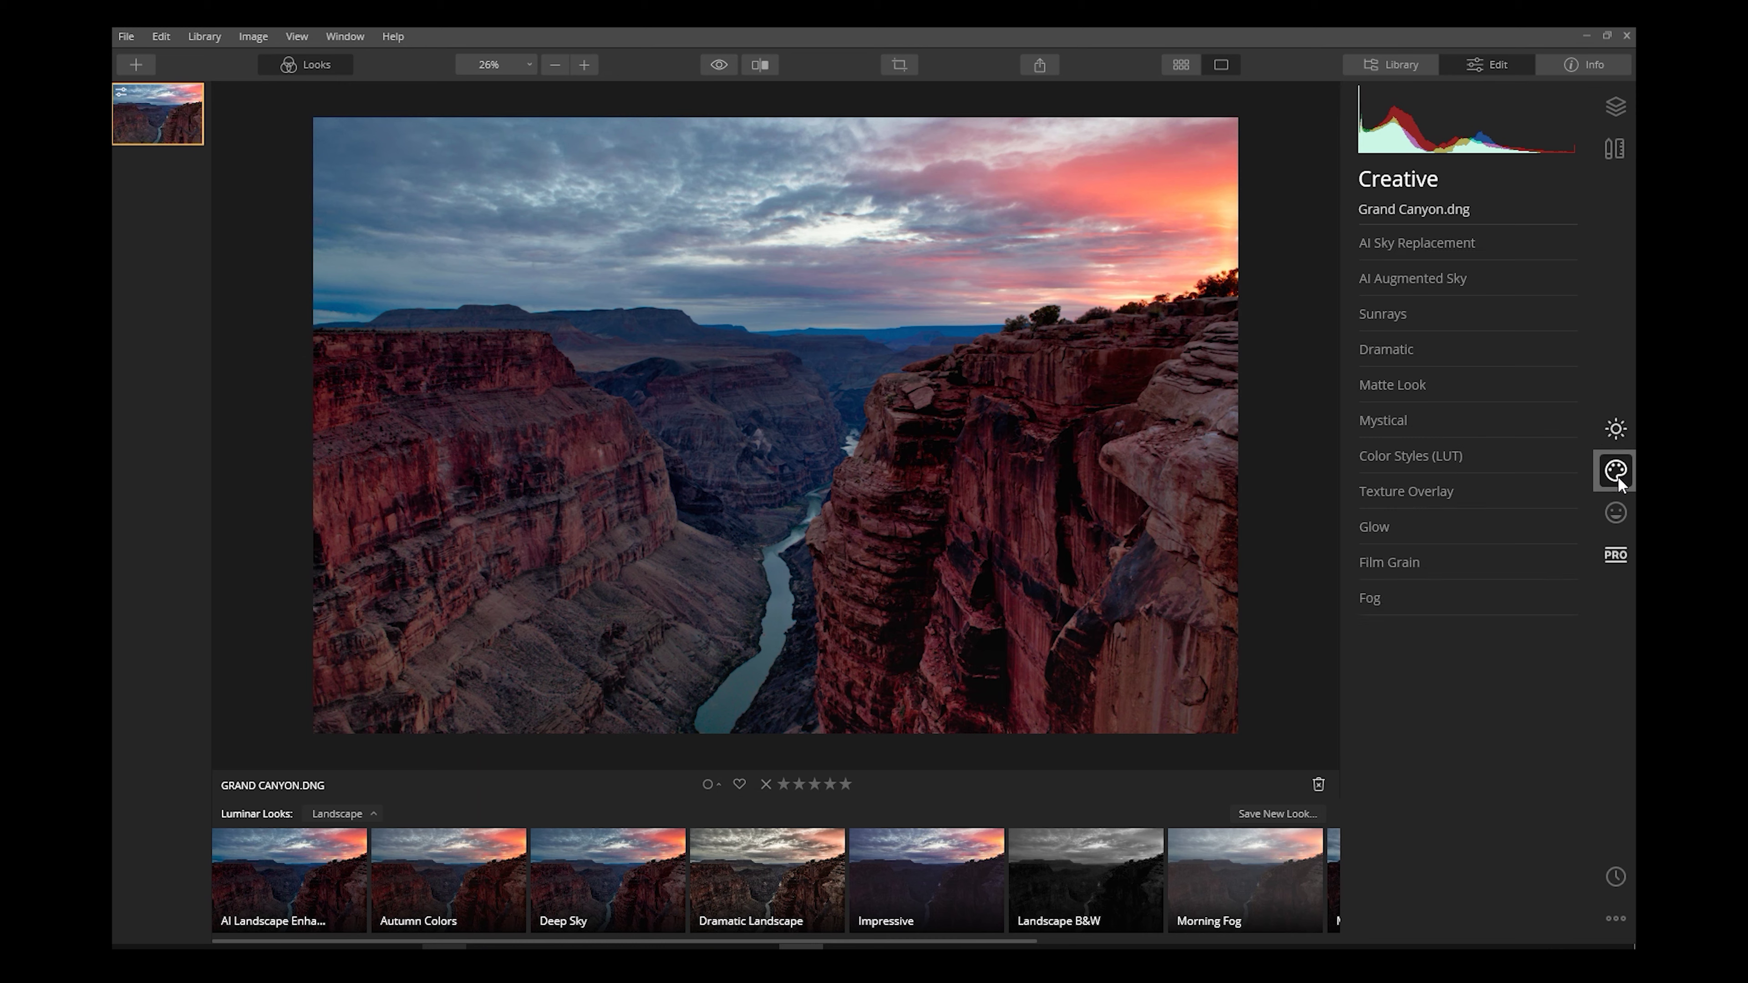
{"action": "left_click", "coordinate": [1477, 242]}
{"action": "left_click", "coordinate": [1519, 282]}
{"action": "left_click", "coordinate": [1429, 590]}
{"action": "left_click", "coordinate": [1501, 281]}
{"action": "left_click", "coordinate": [1478, 641]}
{"action": "left_click", "coordinate": [1524, 282]}
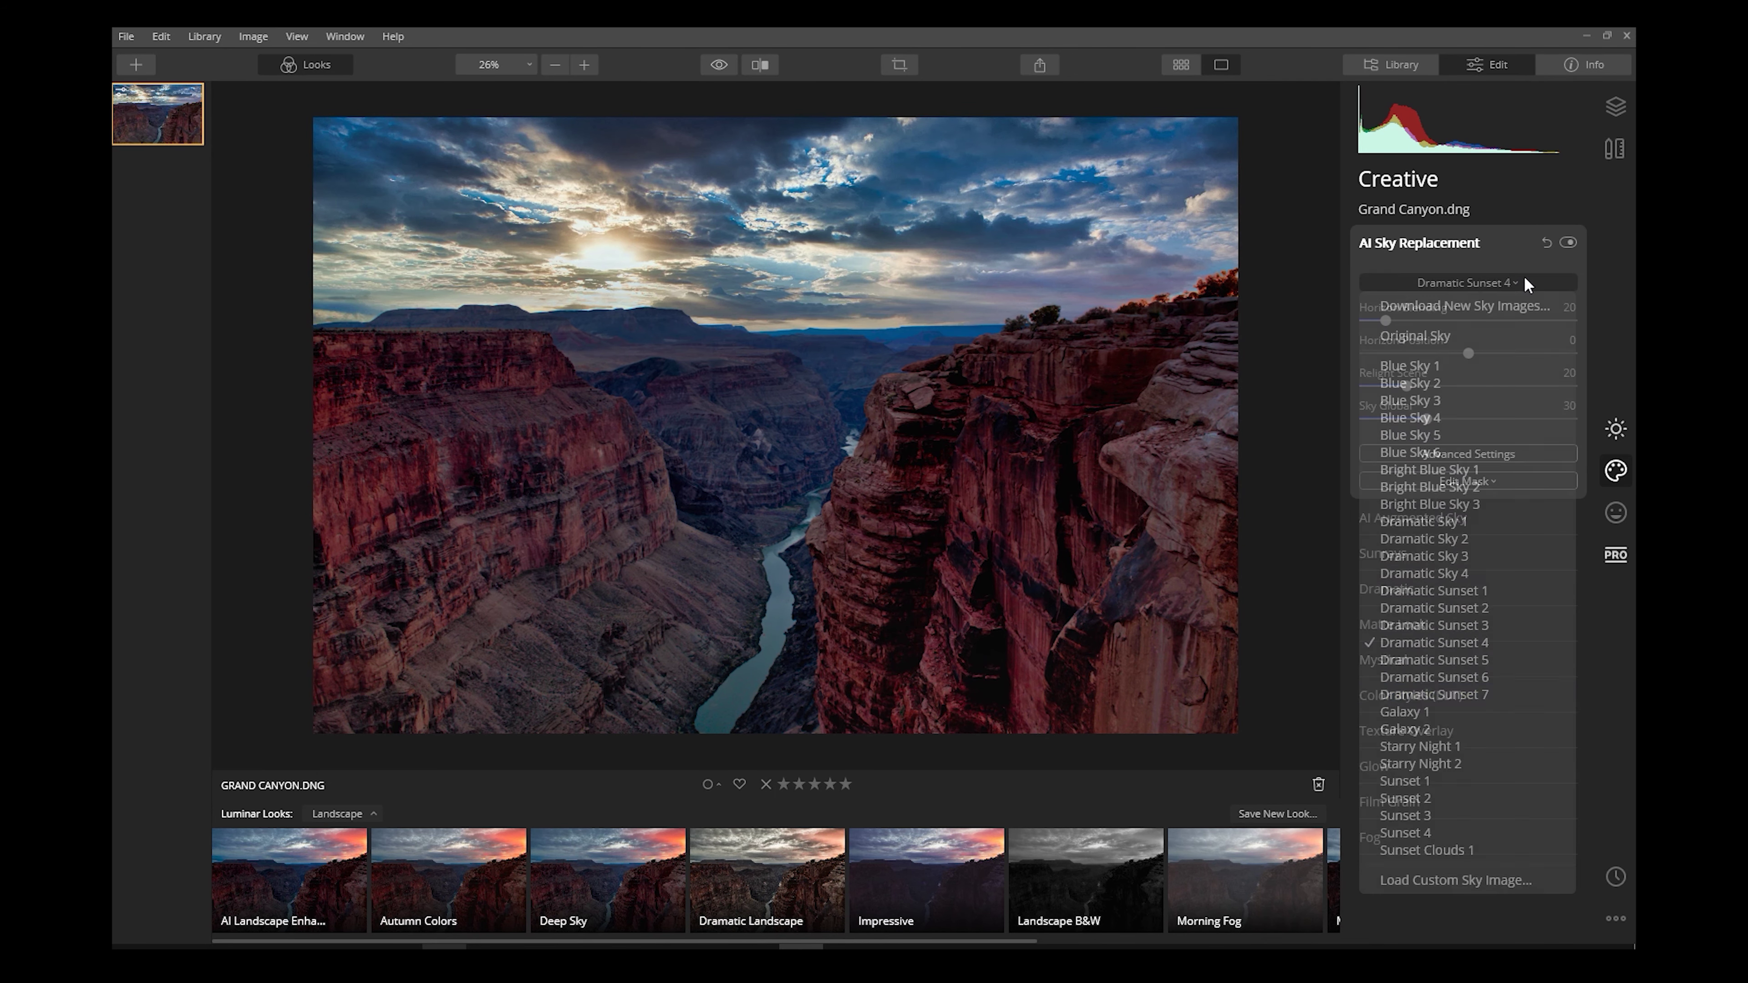
{"action": "left_click", "coordinate": [1479, 694]}
{"action": "left_click", "coordinate": [1522, 282]}
{"action": "left_click", "coordinate": [1483, 677]}
{"action": "left_click", "coordinate": [1466, 282]}
{"action": "left_click", "coordinate": [1418, 781]}
Step: Try Sunset 2, 3, 4 and Dramatic Sunset 3, then settle on Sunset 1
{"action": "left_click", "coordinate": [1466, 282]}
{"action": "left_click", "coordinate": [1451, 798]}
{"action": "left_click", "coordinate": [1500, 282]}
{"action": "left_click", "coordinate": [1453, 815]}
{"action": "left_click", "coordinate": [1502, 282]}
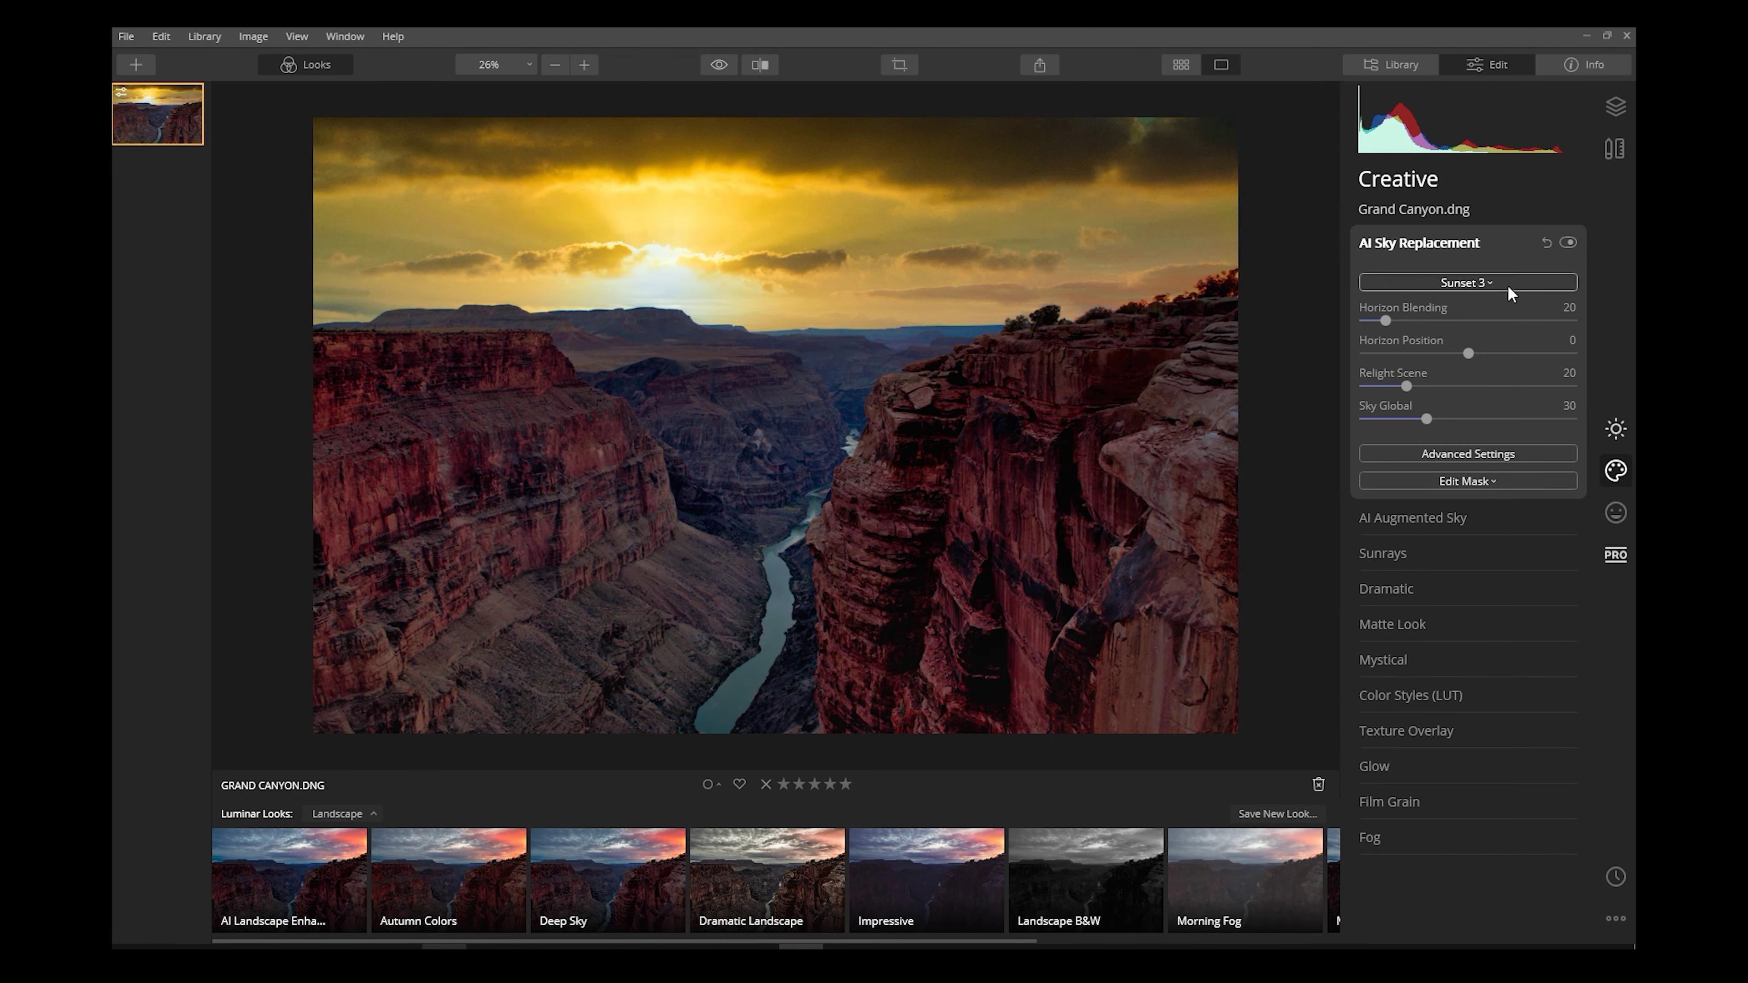
{"action": "left_click", "coordinate": [1453, 833]}
{"action": "left_click", "coordinate": [1513, 284]}
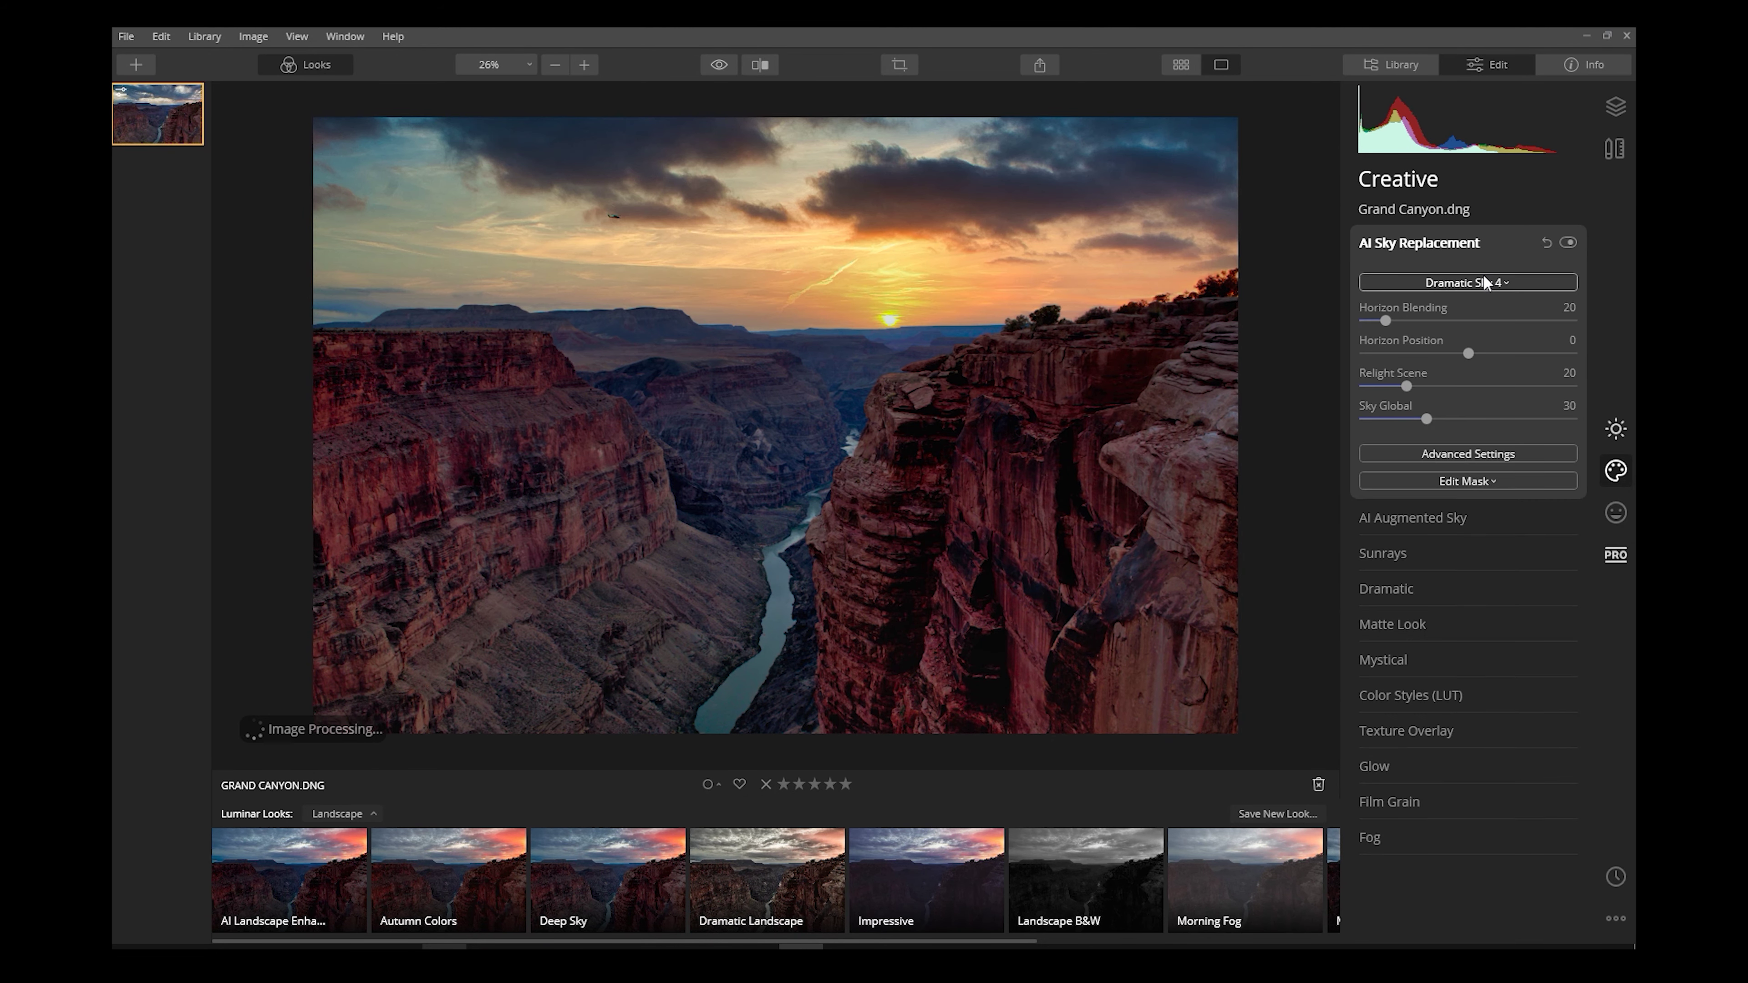
{"action": "left_click", "coordinate": [1480, 625]}
{"action": "left_click", "coordinate": [1466, 282]}
{"action": "left_click", "coordinate": [1480, 630]}
{"action": "left_click", "coordinate": [1498, 282]}
{"action": "left_click", "coordinate": [1445, 781]}
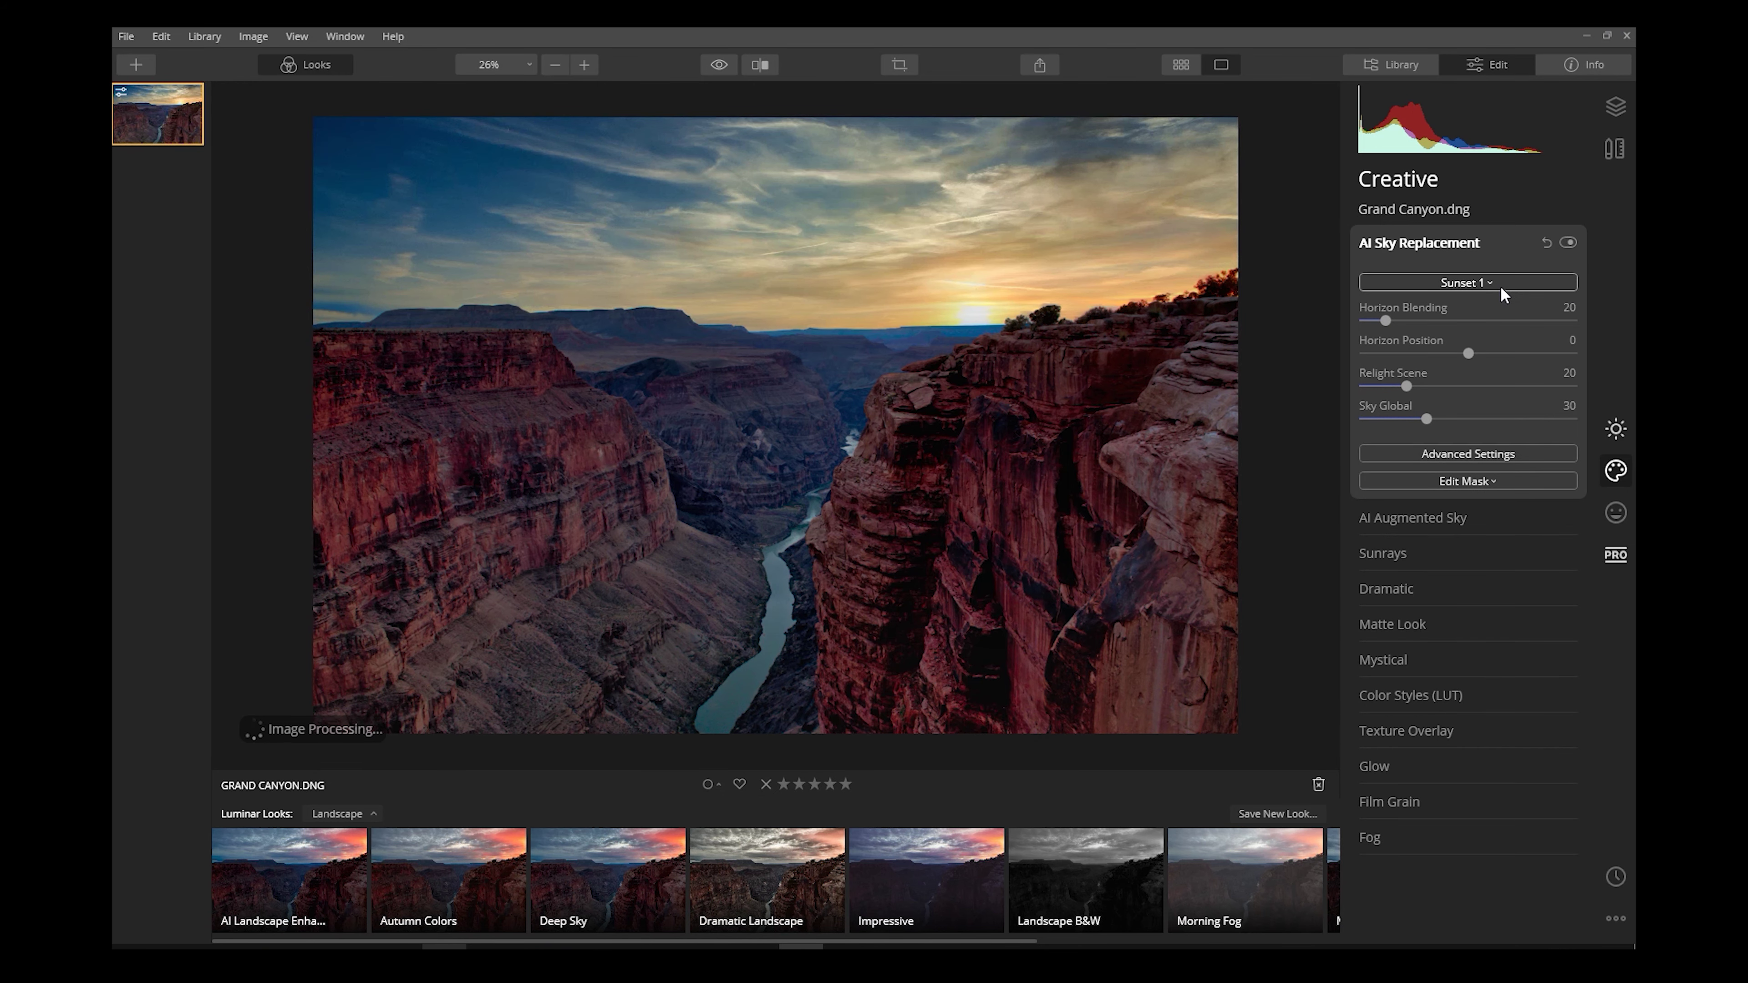
Step: Add sunrays centred on the setting sun at Amount 47, then compare with the original
{"action": "left_click", "coordinate": [1417, 243]}
{"action": "left_click", "coordinate": [1426, 315]}
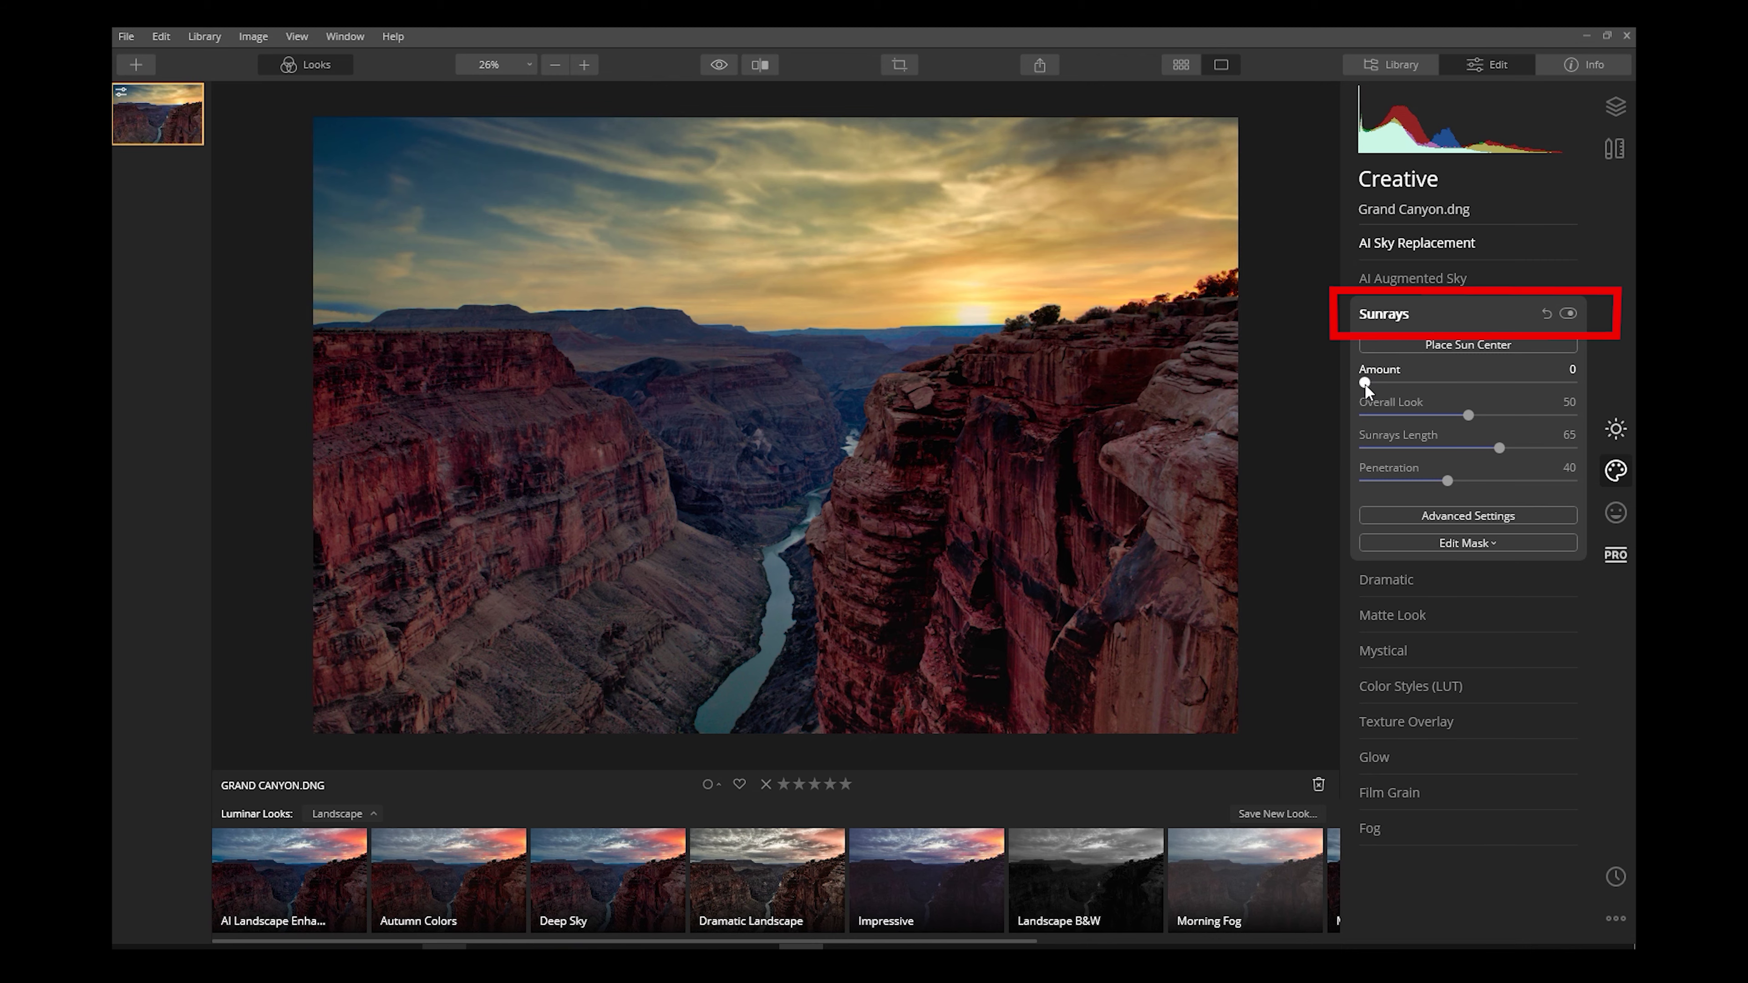
{"action": "left_click_drag", "start_coordinate": [1366, 382], "coordinate": [1395, 382]}
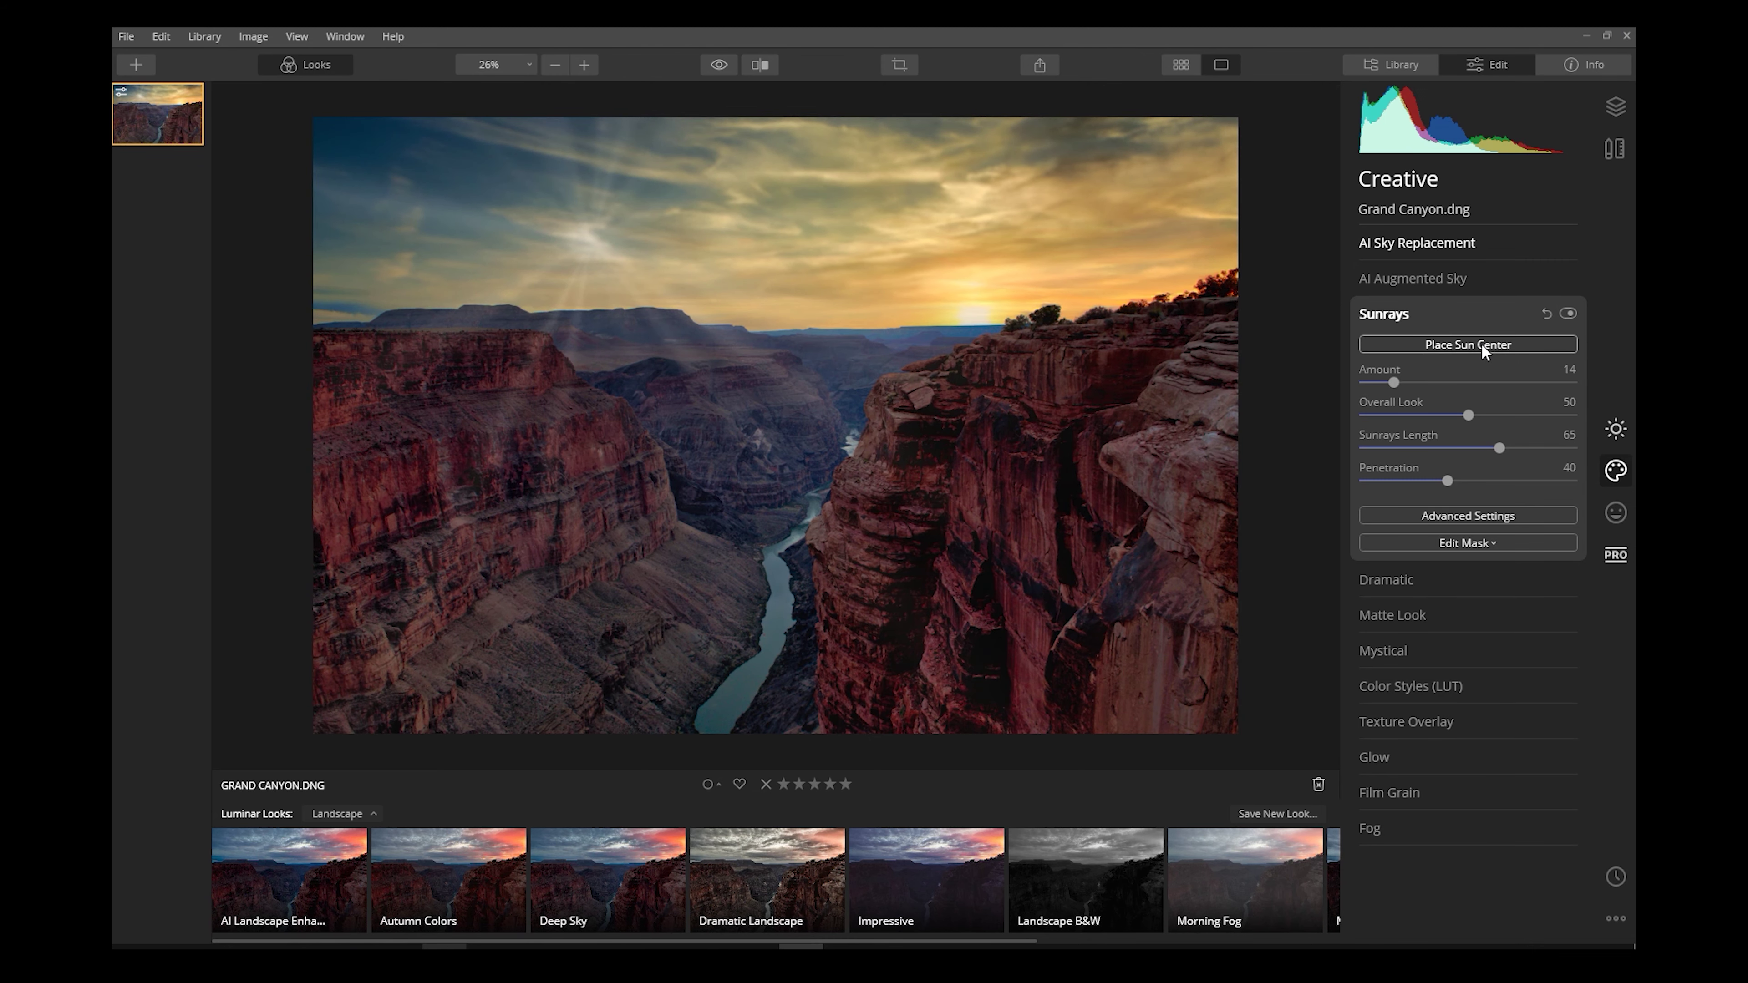
{"action": "left_click", "coordinate": [1512, 344]}
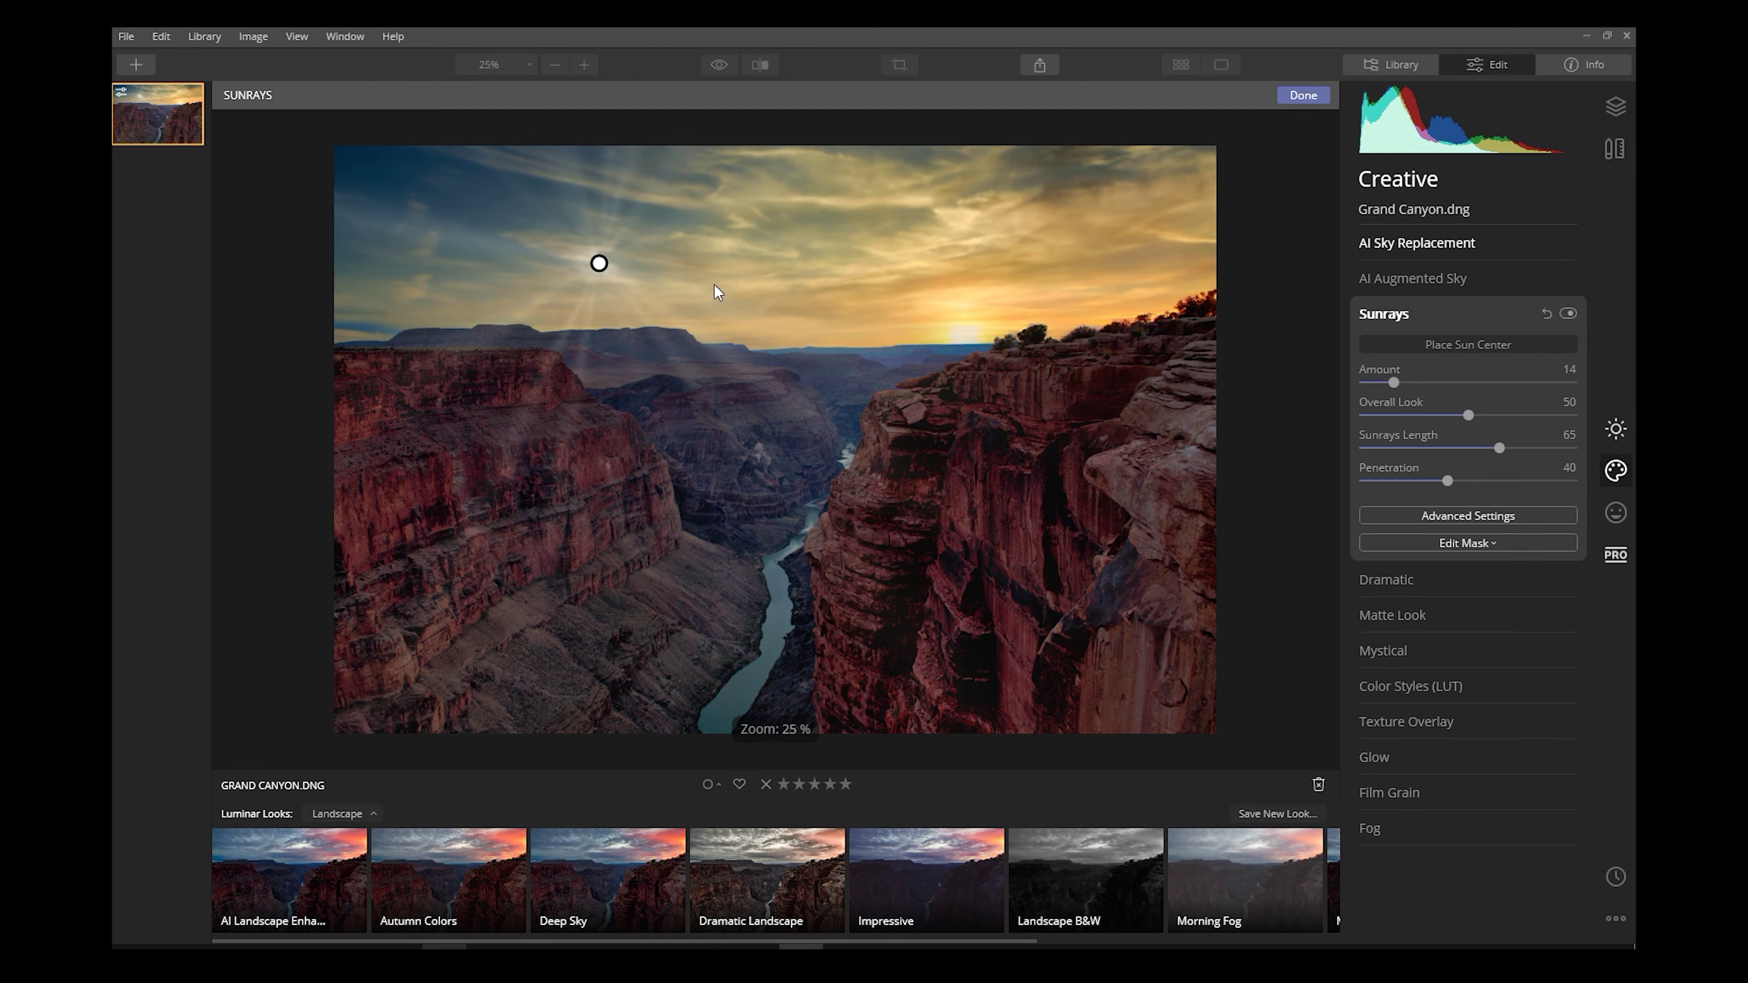
{"action": "left_click", "coordinate": [964, 339]}
{"action": "left_click_drag", "start_coordinate": [1397, 383], "coordinate": [1462, 383]}
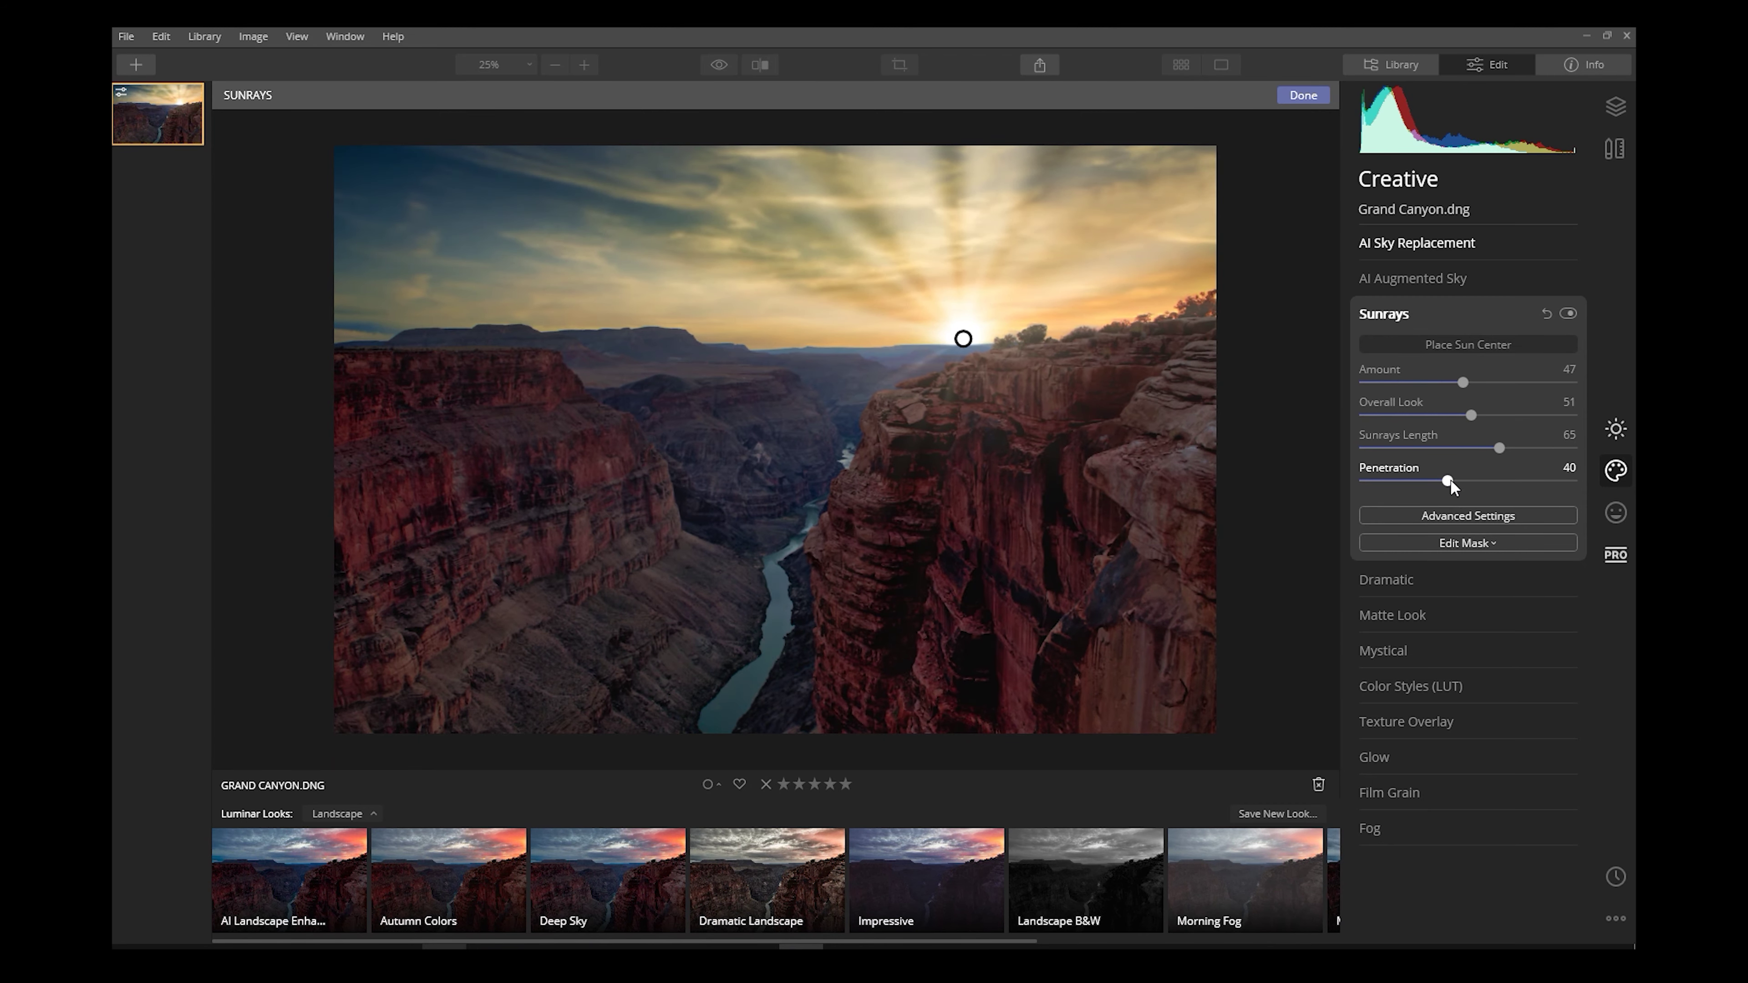
{"action": "left_click", "coordinate": [1452, 515]}
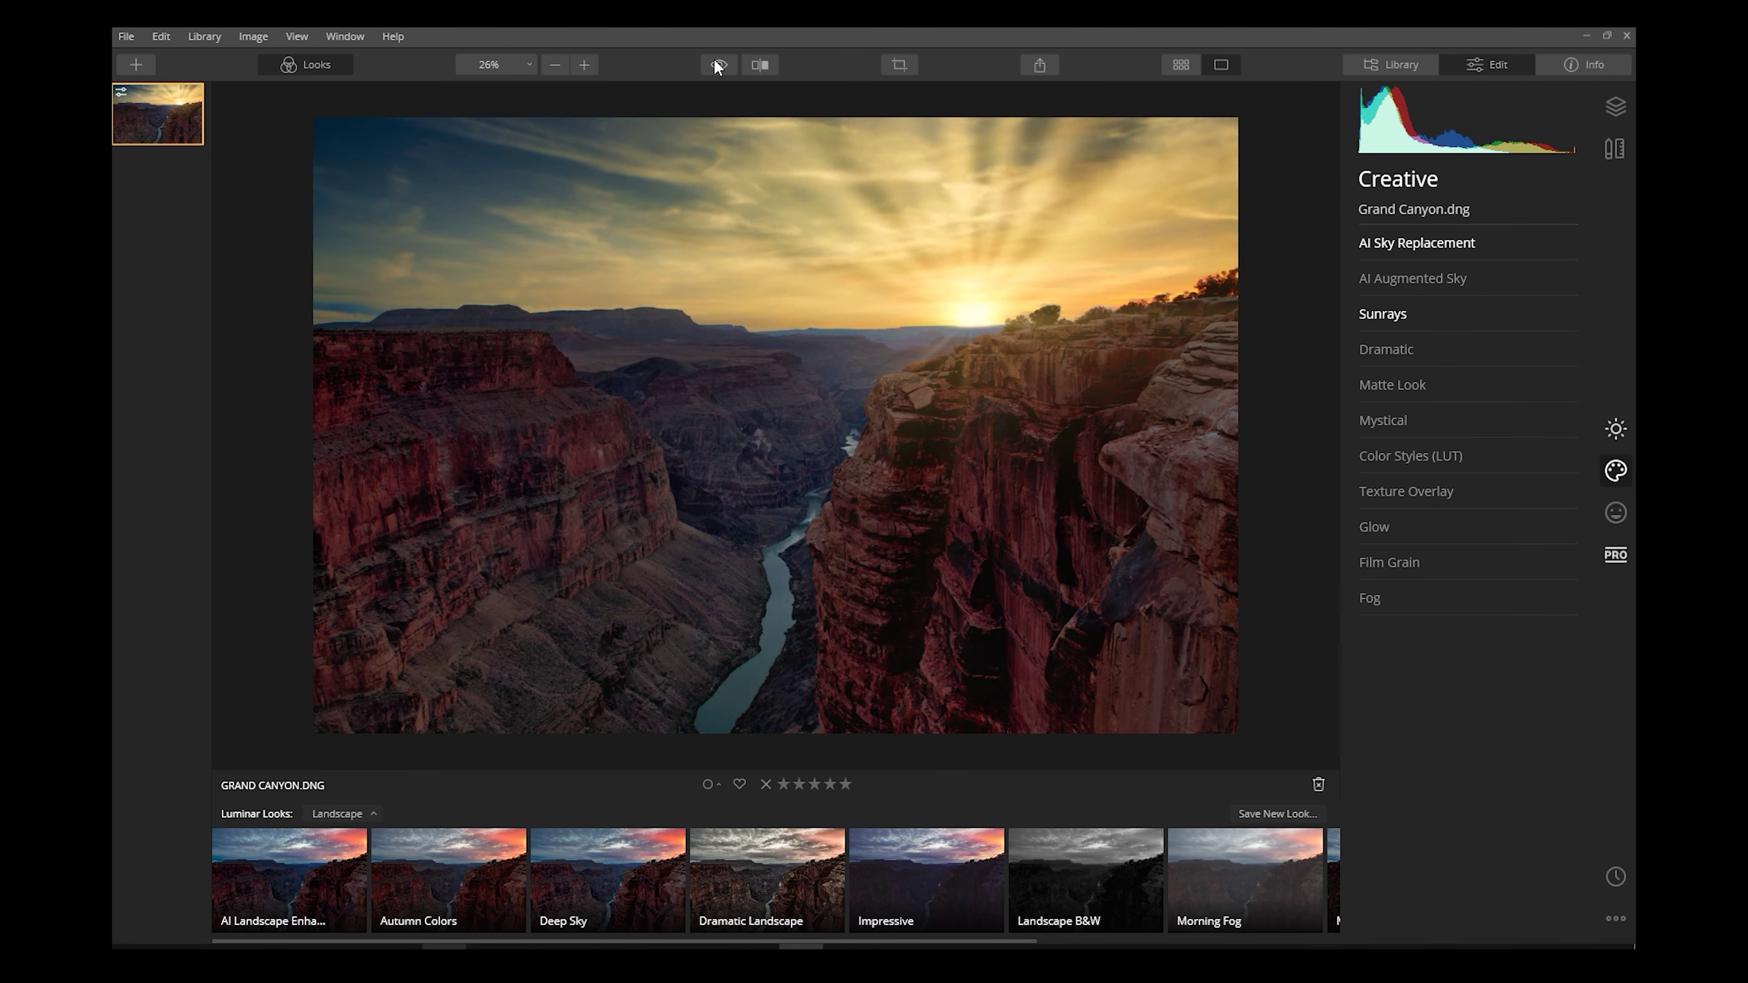
{"action": "left_click", "coordinate": [718, 65]}
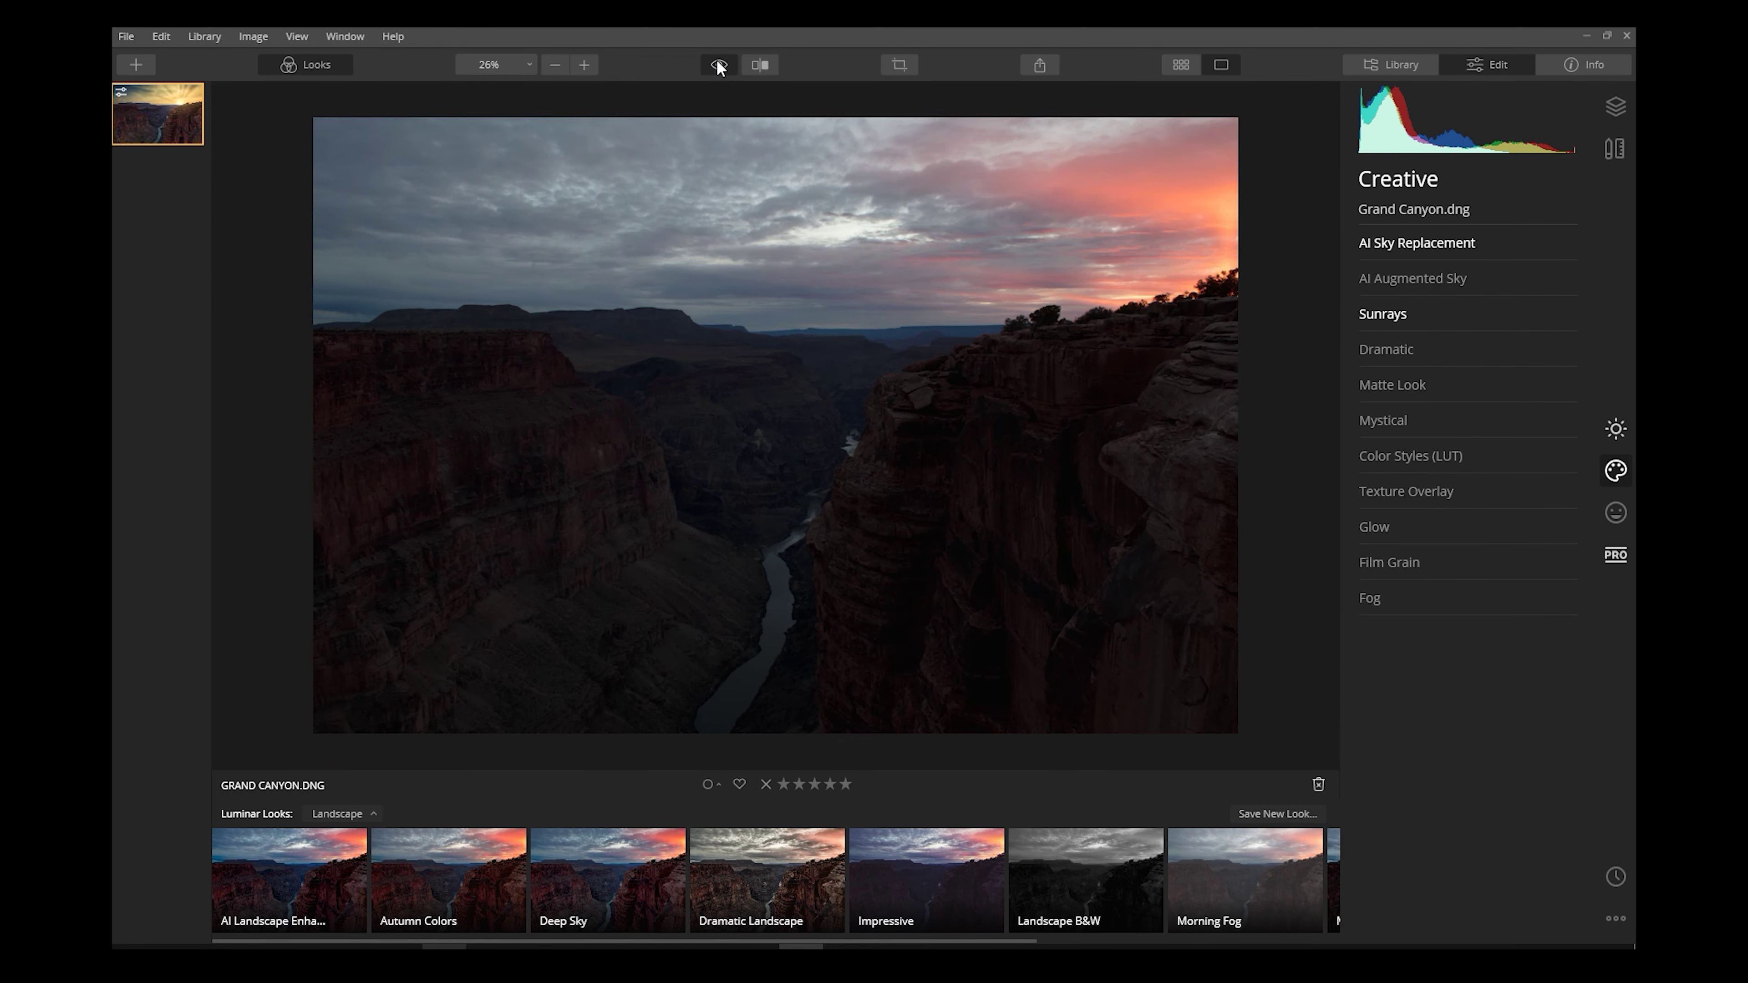
{"action": "left_click", "coordinate": [718, 65]}
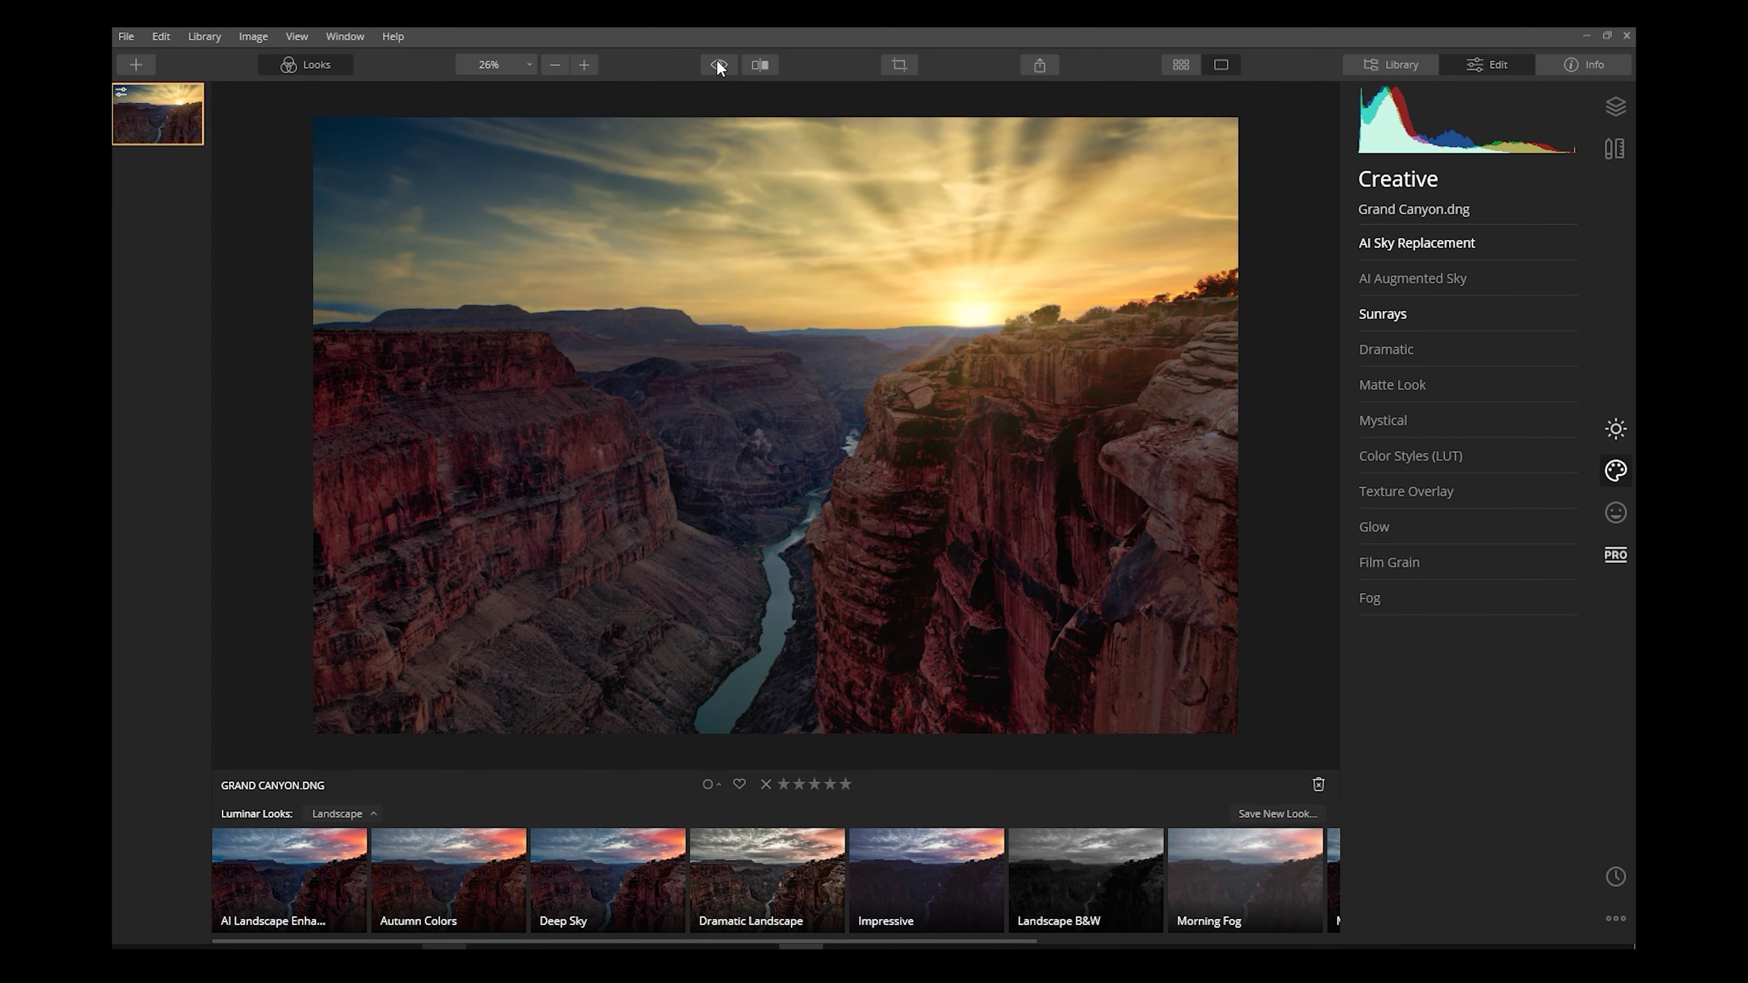
Step: In AI Augmented Sky, try the Birds 1, 2, 3 flocks and Eagle 1
{"action": "left_click", "coordinate": [1412, 278]}
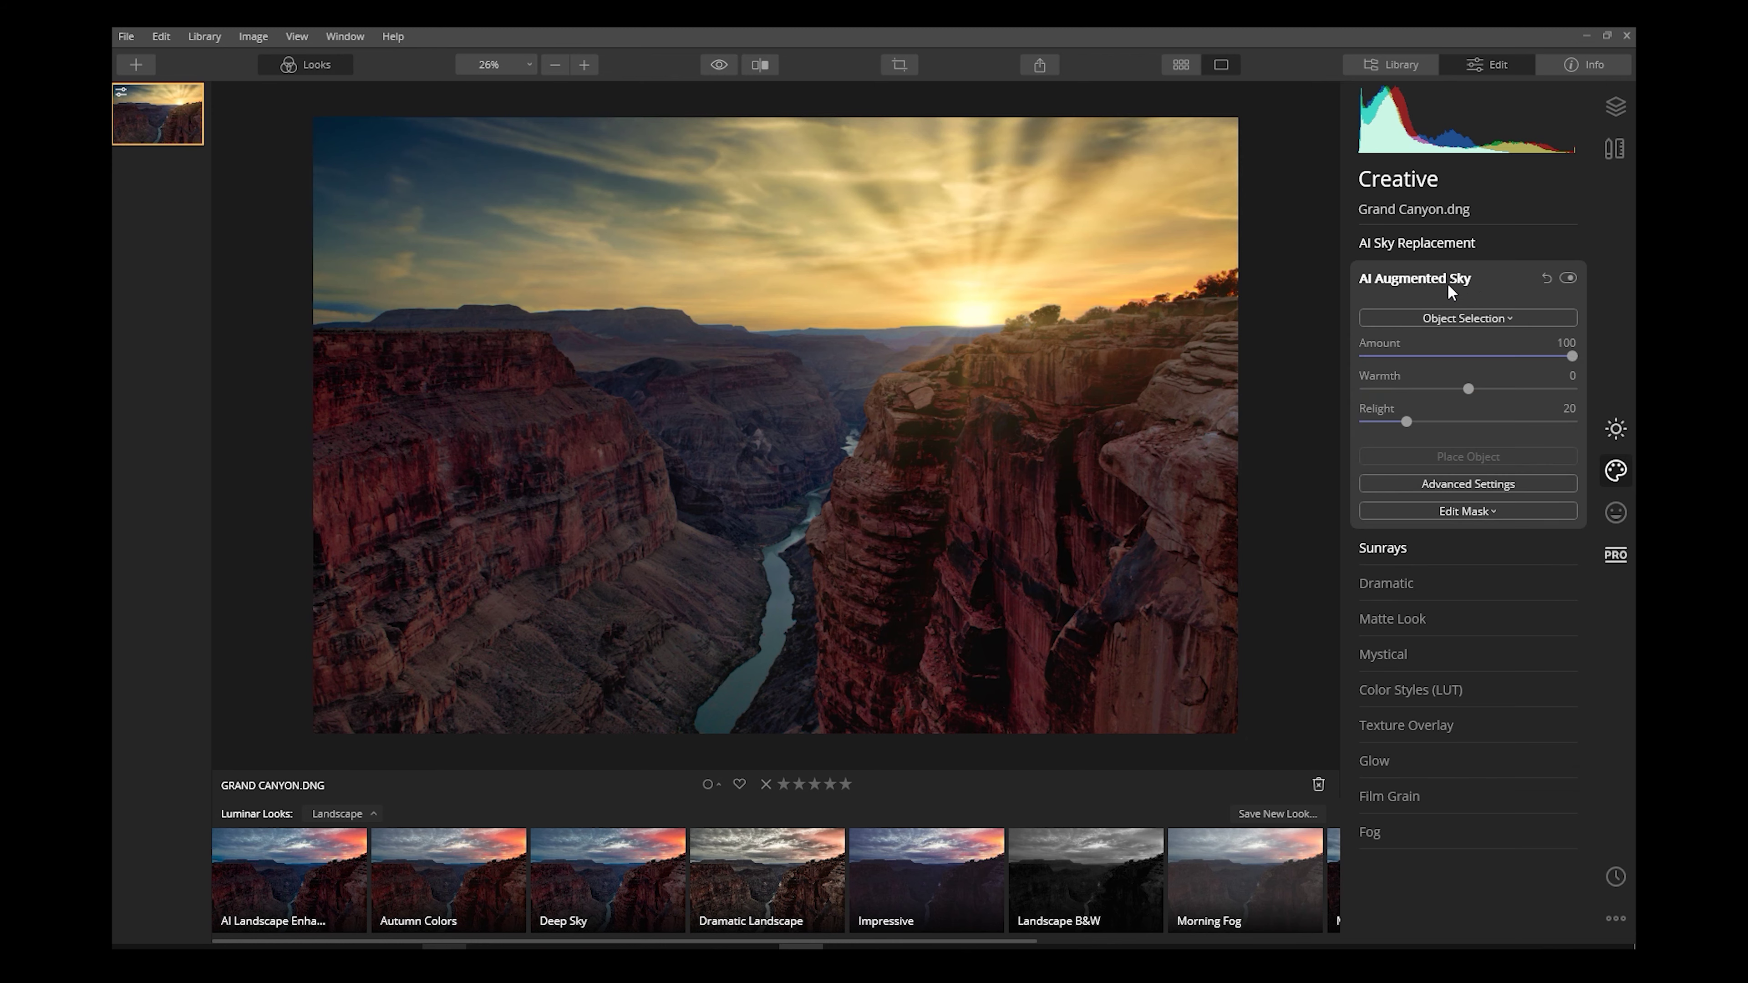
{"action": "left_click", "coordinate": [1467, 318]}
{"action": "left_click", "coordinate": [1447, 376]}
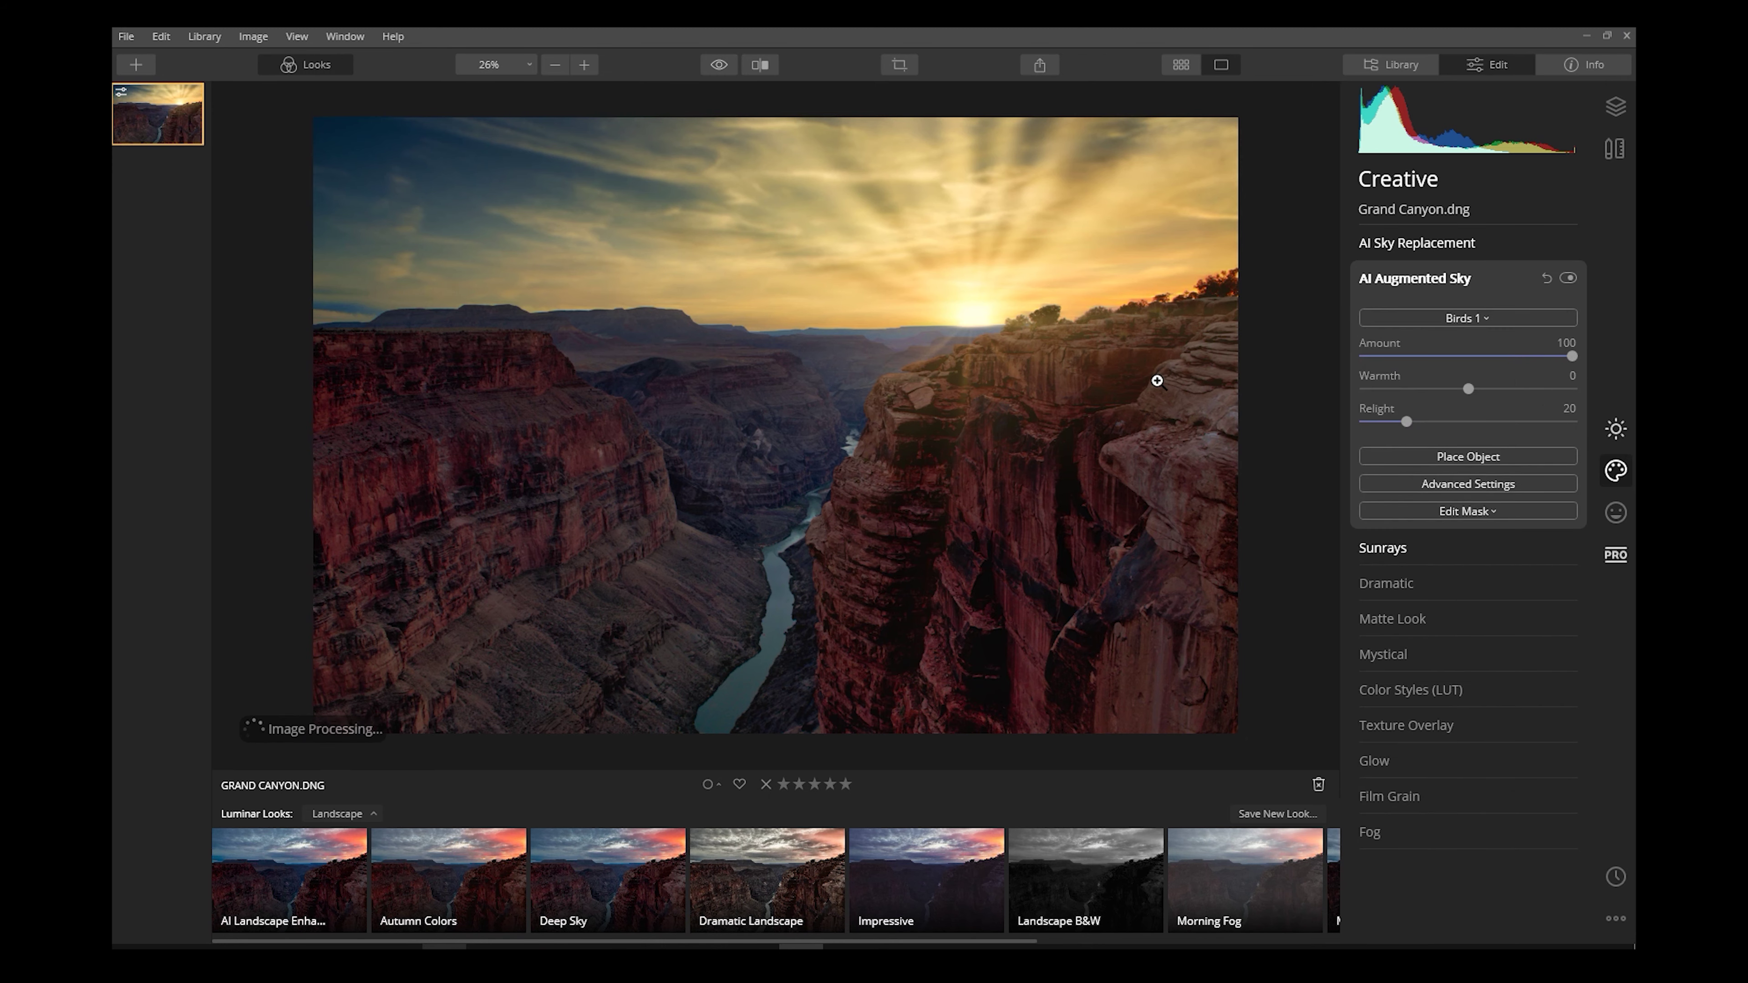
{"action": "left_click", "coordinate": [1467, 318]}
{"action": "left_click", "coordinate": [1492, 391]}
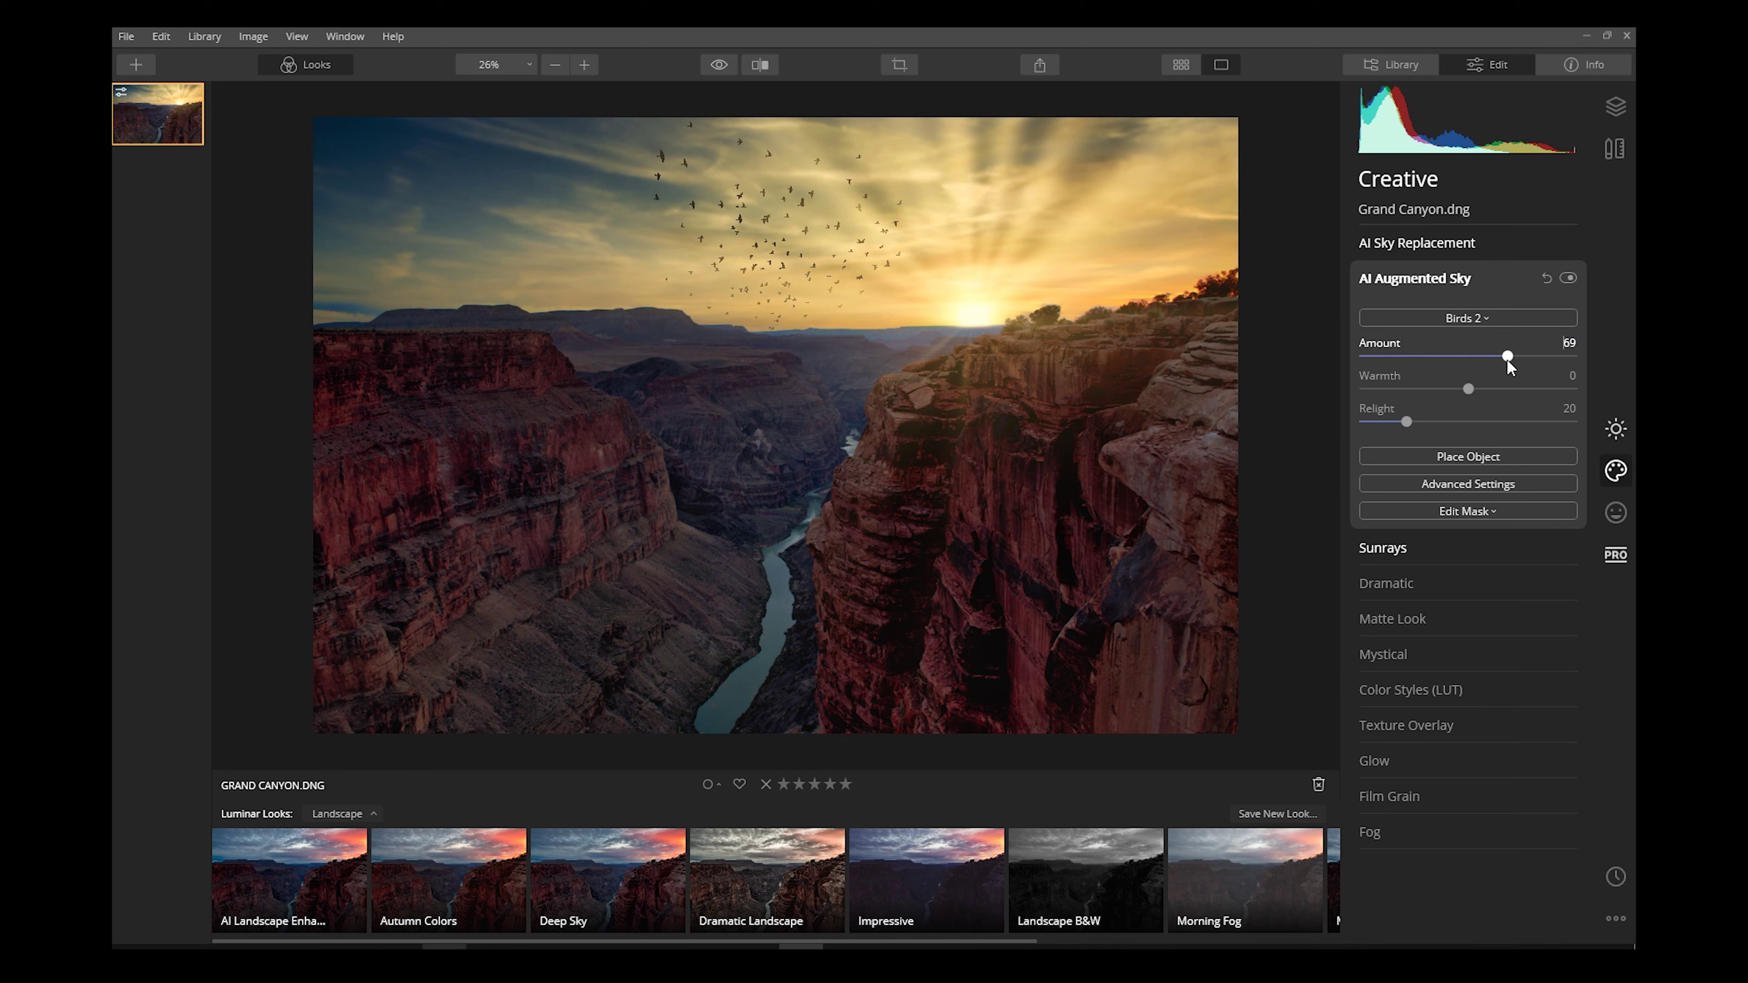
{"action": "left_click", "coordinate": [1548, 317]}
{"action": "left_click", "coordinate": [1467, 411]}
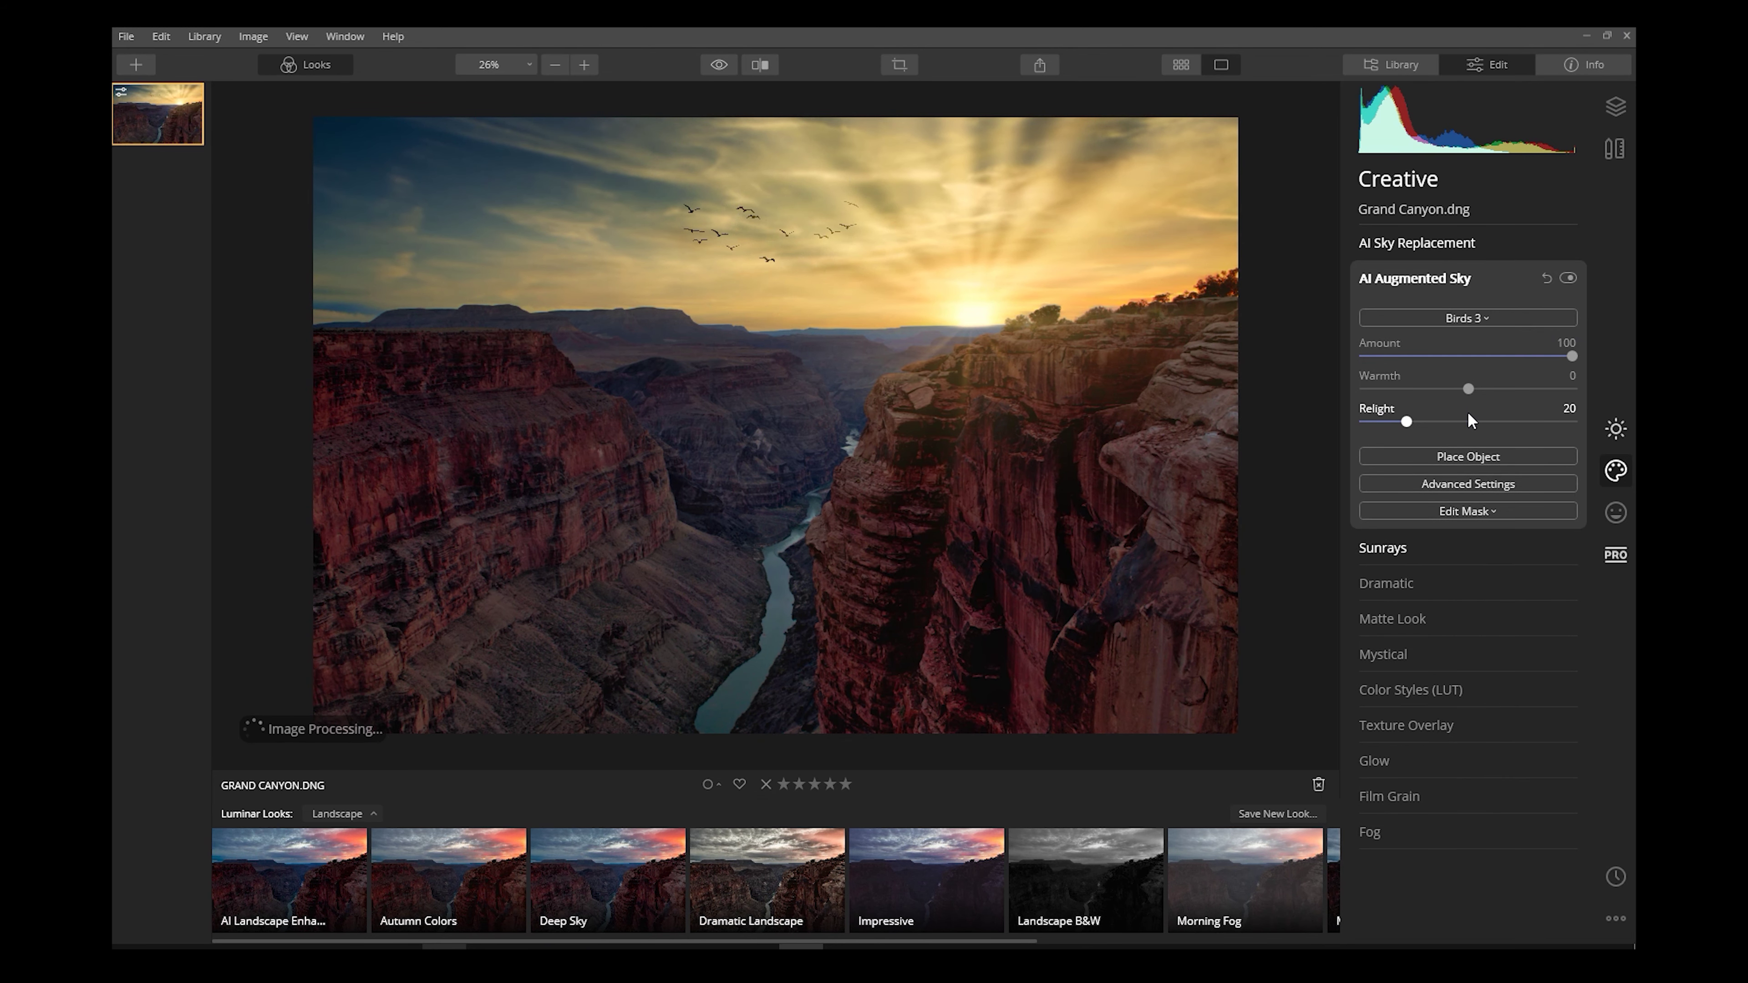
{"action": "left_click", "coordinate": [1487, 320]}
{"action": "left_click", "coordinate": [1441, 553]}
Step: Try Moon 1 and Moon 2, then settle on the Mountains 4 peaks
{"action": "left_click", "coordinate": [1504, 318]}
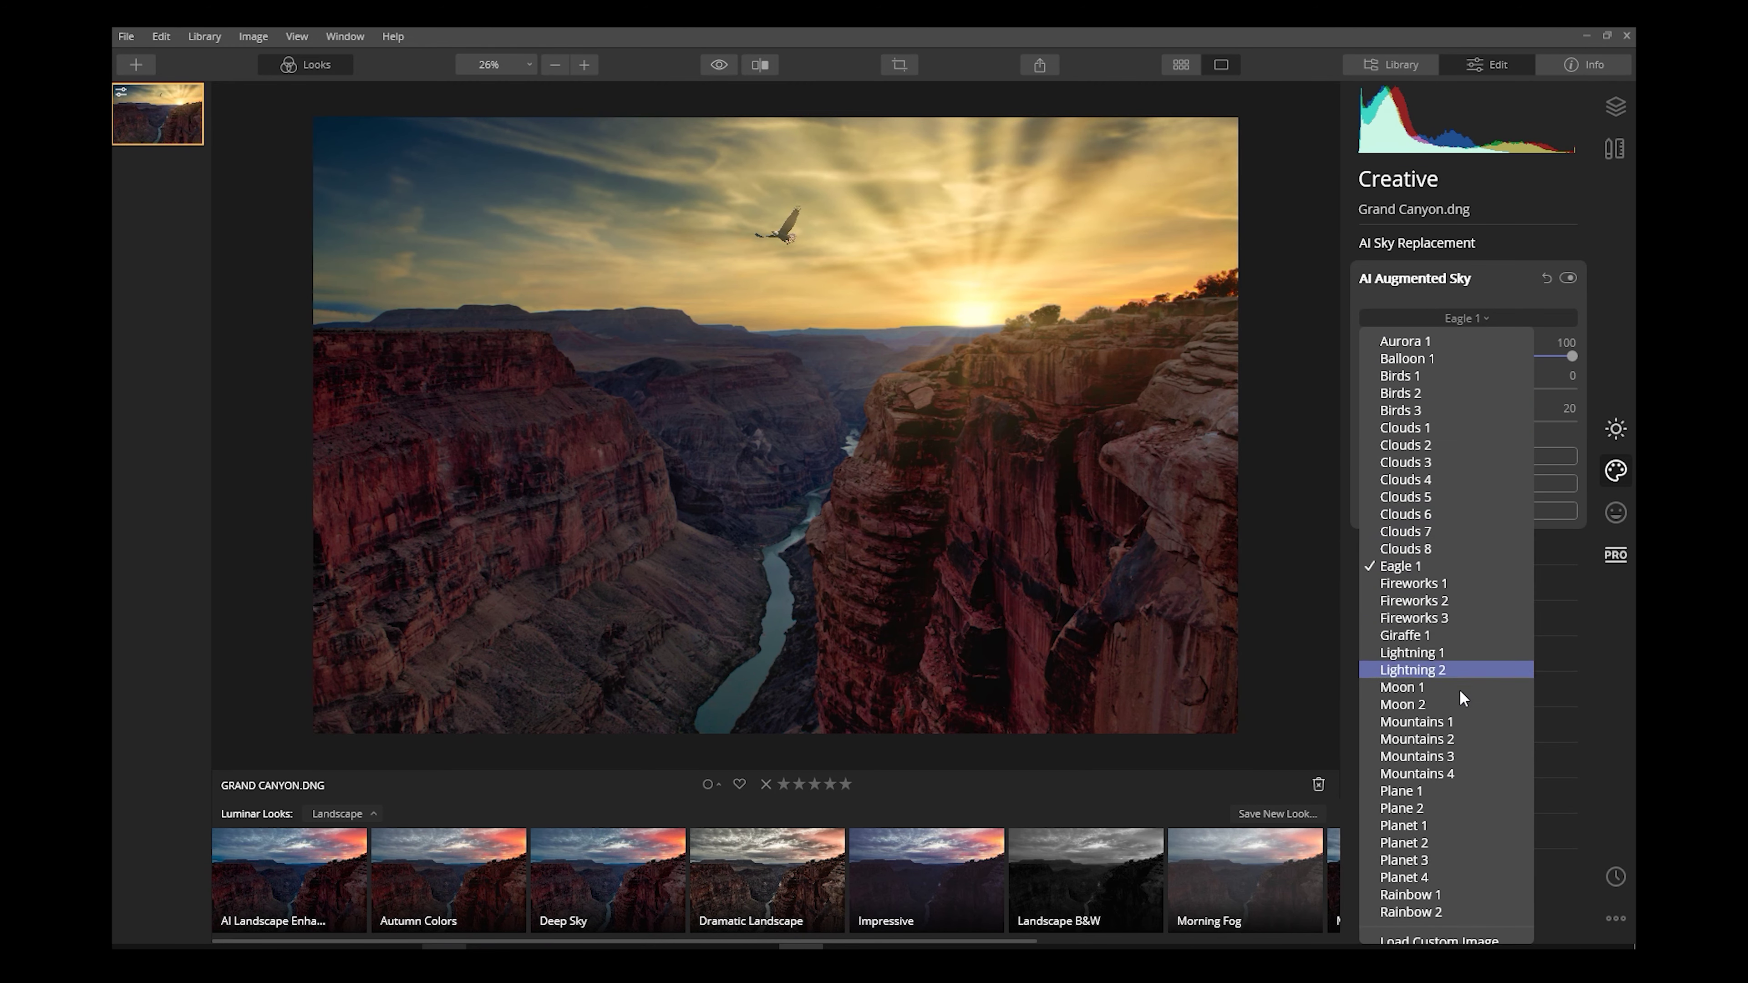
{"action": "left_click", "coordinate": [1445, 703]}
{"action": "left_click", "coordinate": [1489, 315]}
{"action": "left_click", "coordinate": [1446, 721]}
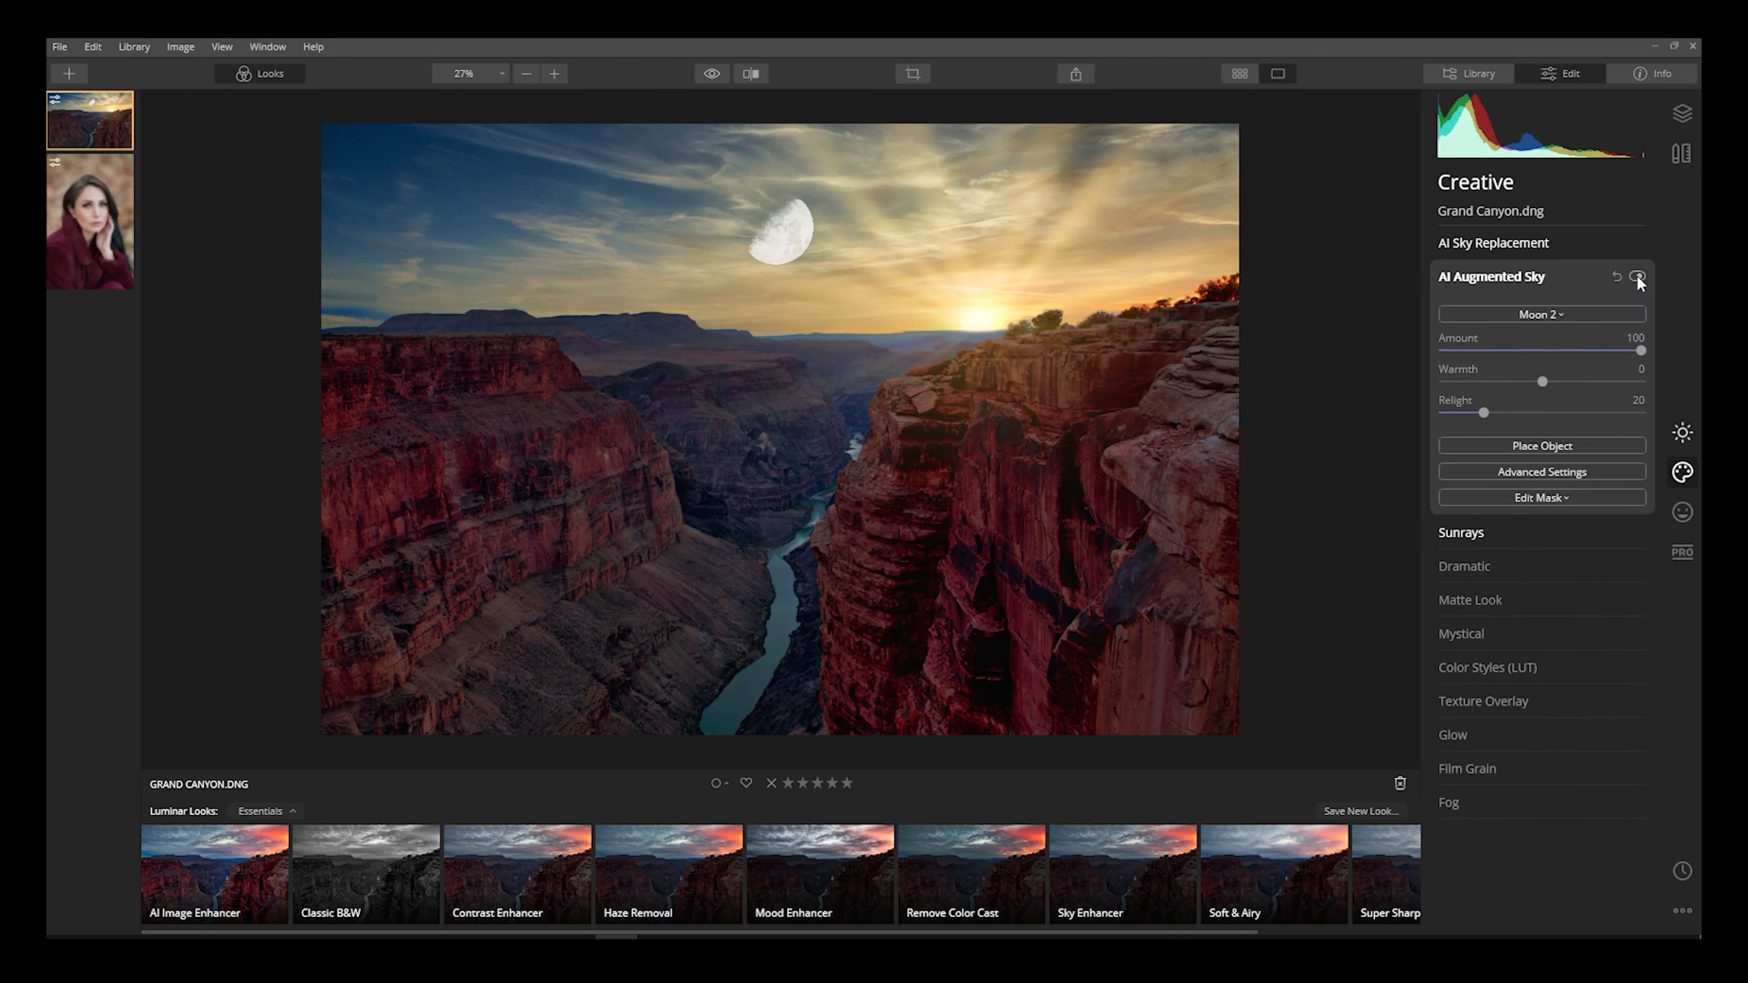
{"action": "left_click", "coordinate": [1541, 314]}
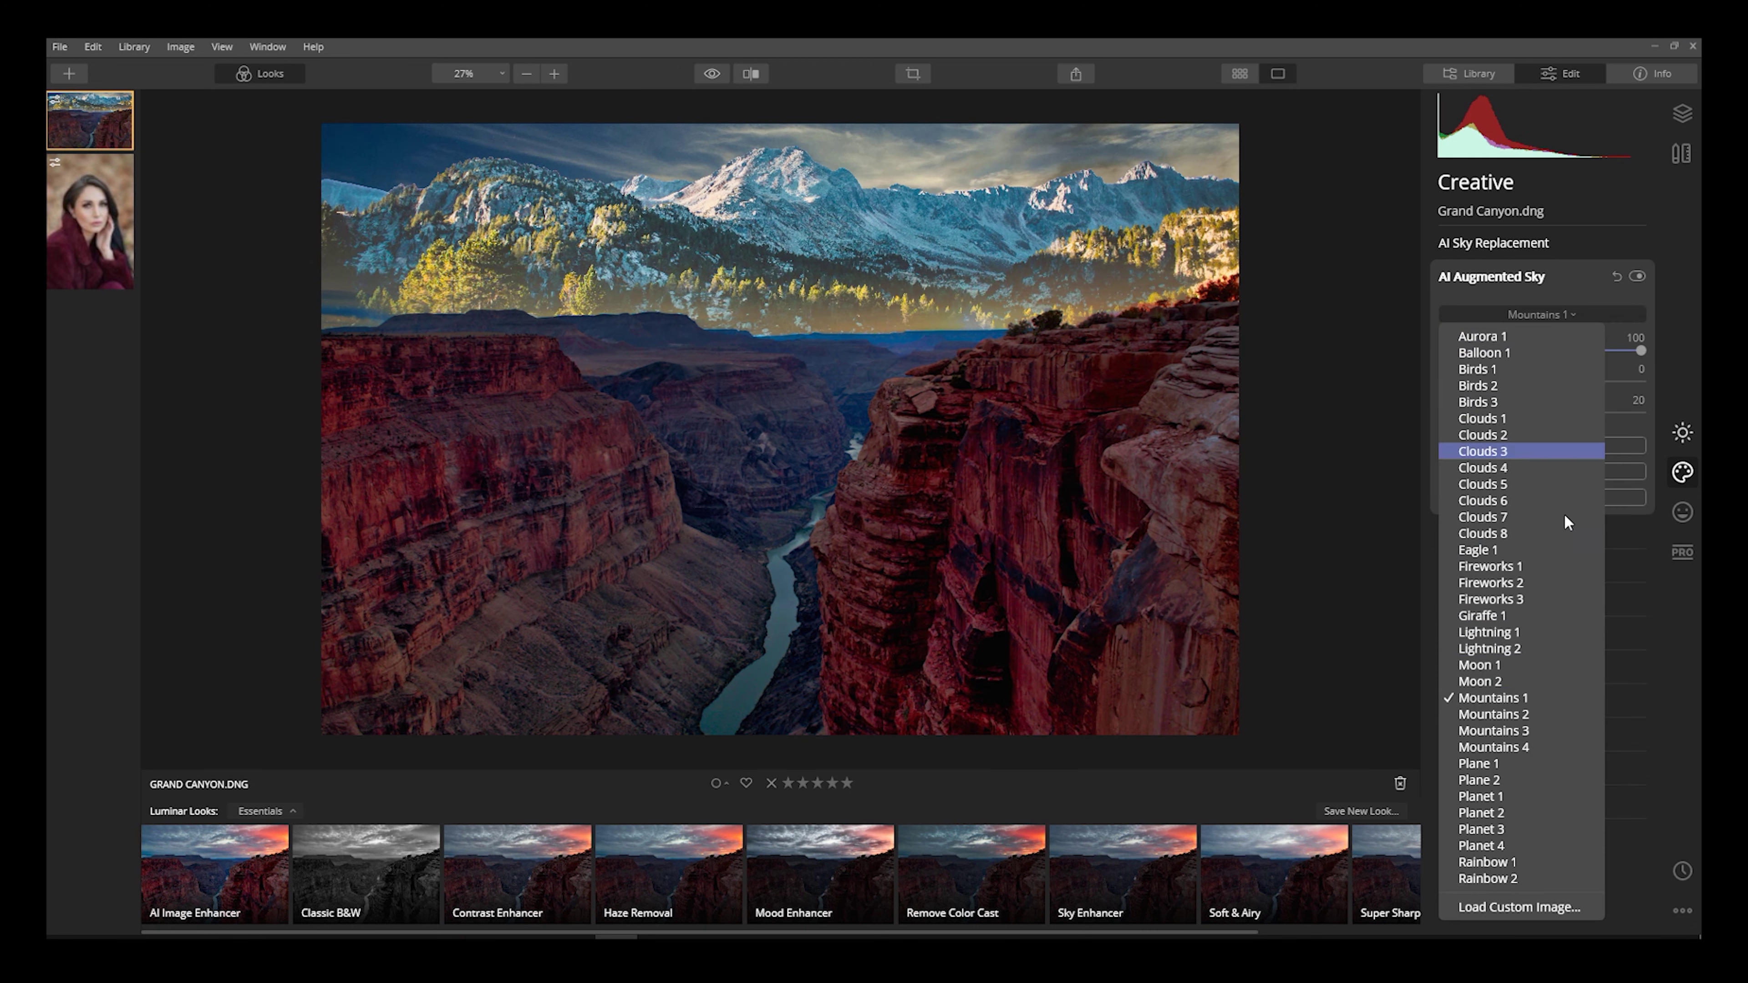
{"action": "left_click", "coordinate": [1549, 641]}
{"action": "left_click", "coordinate": [1583, 318]}
{"action": "left_click", "coordinate": [1539, 726]}
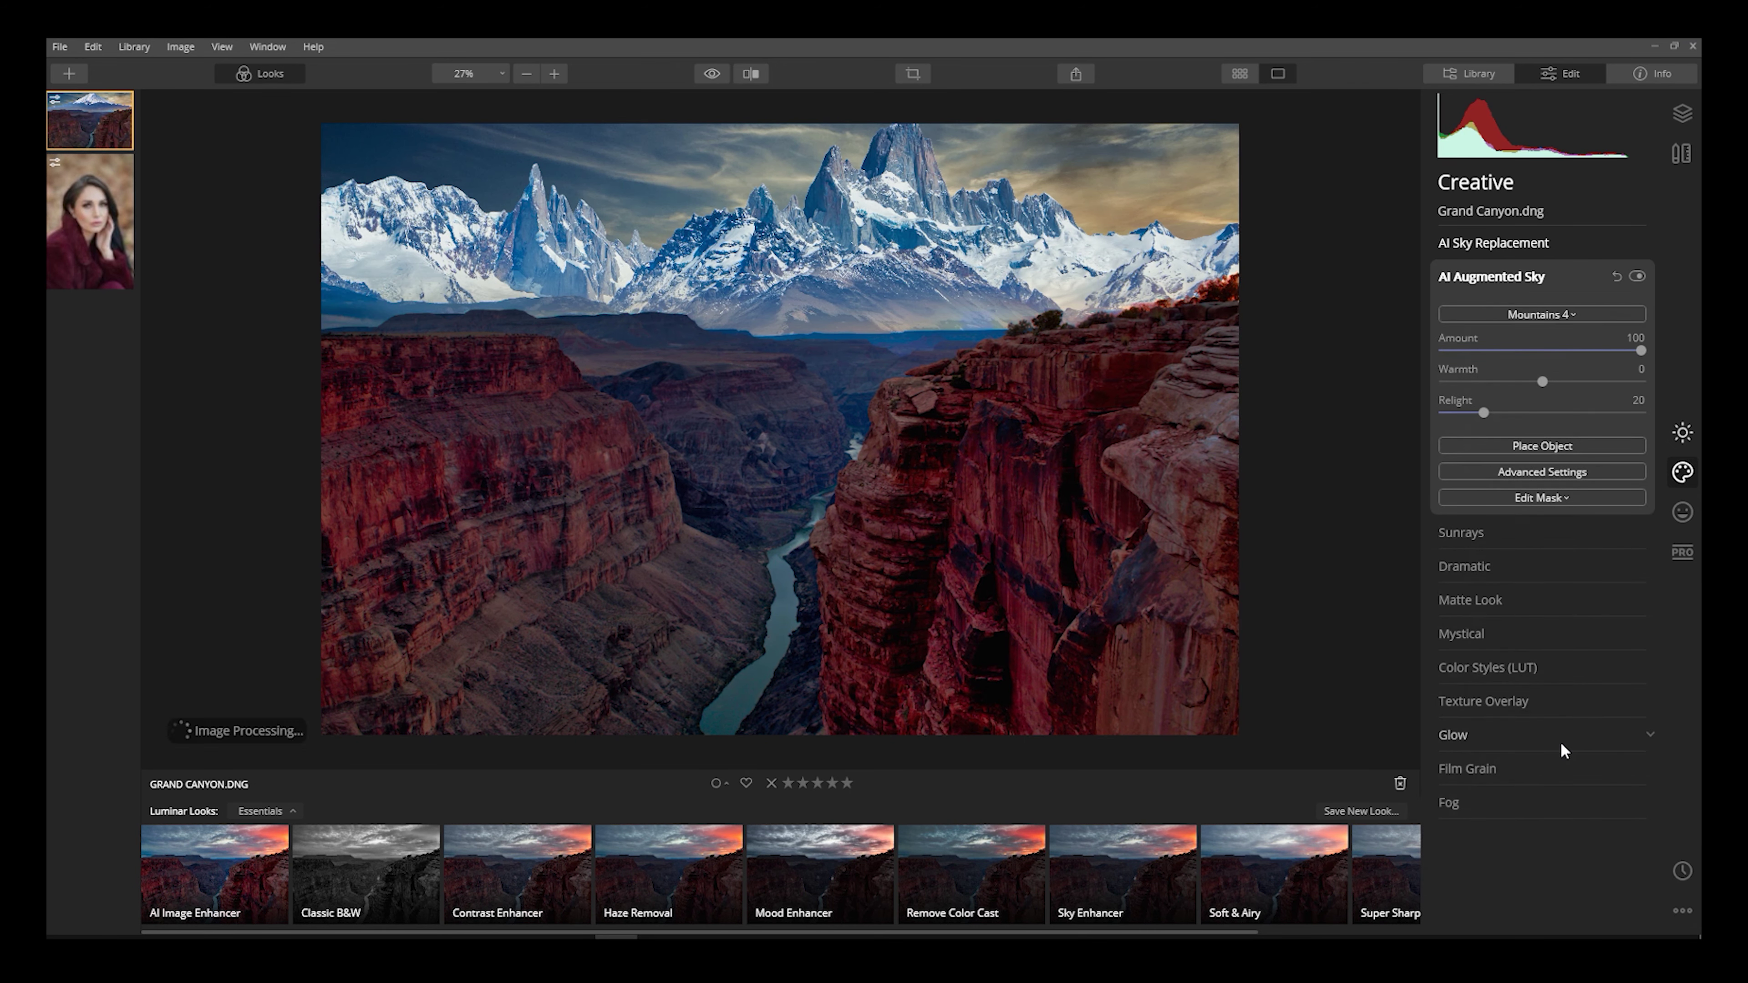
Step: Move the sunrays centre to the mountain's right edge and raise Penetration and Amount
{"action": "left_click", "coordinate": [1551, 243]}
{"action": "left_click", "coordinate": [1576, 280]}
{"action": "left_click", "coordinate": [1585, 248]}
{"action": "left_click", "coordinate": [1461, 542]}
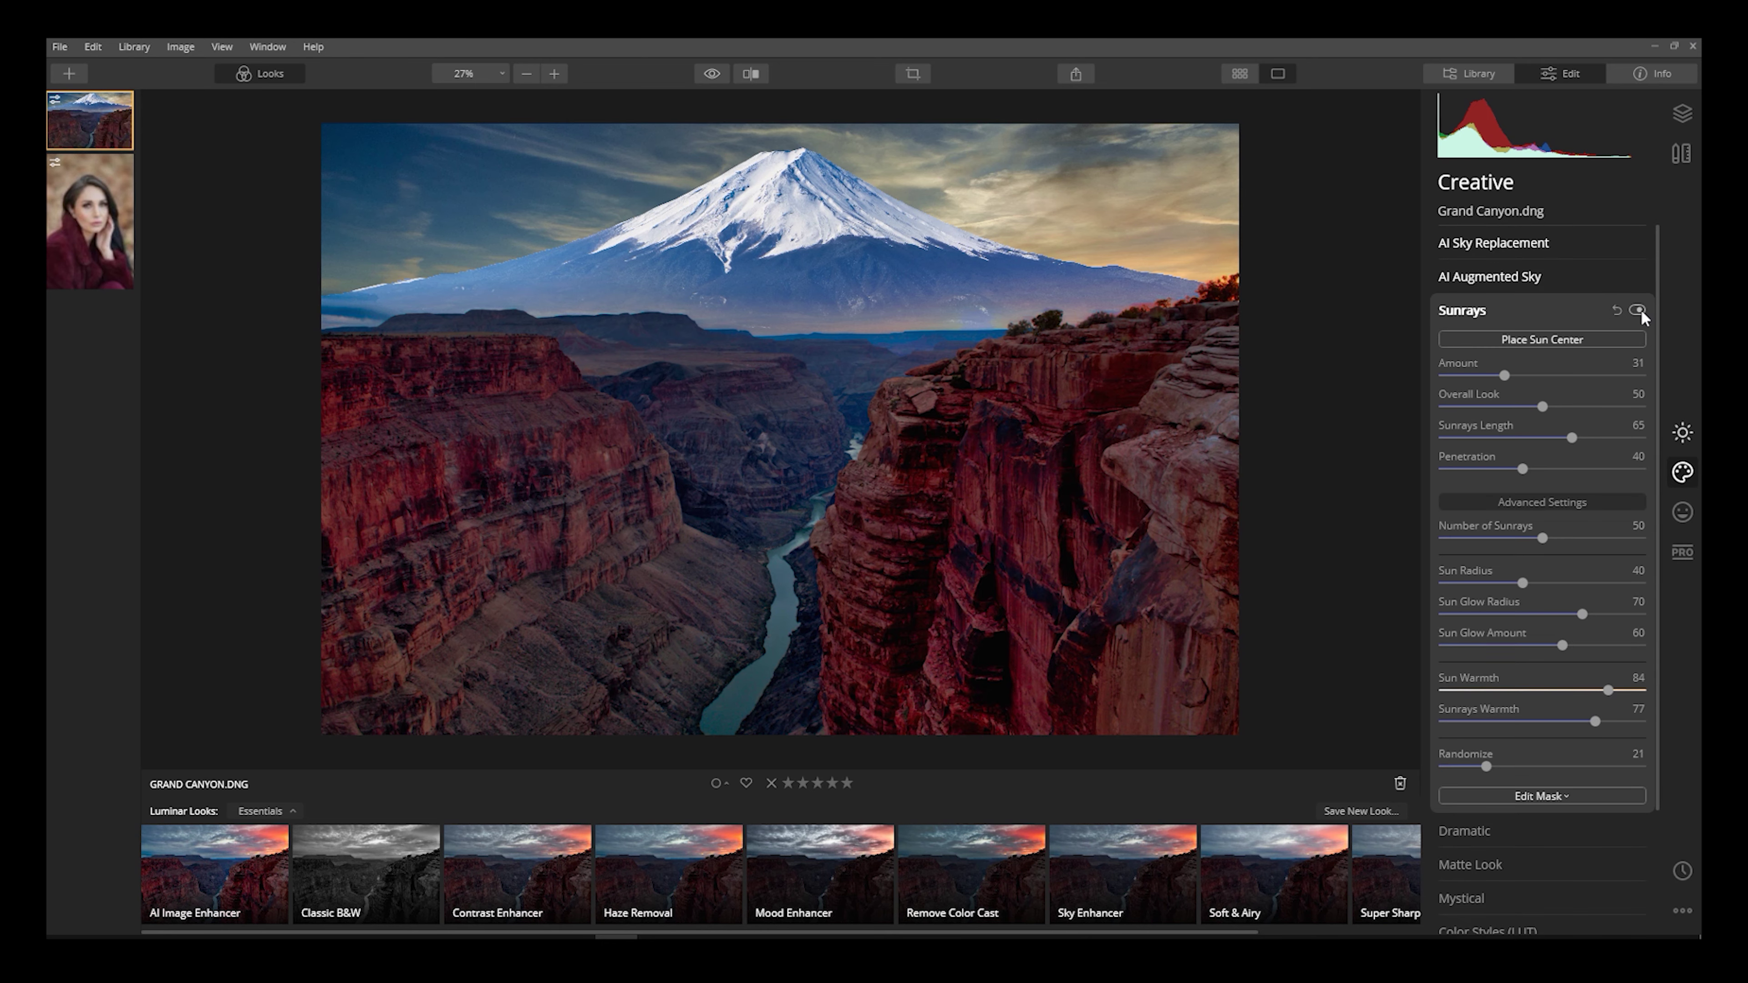
{"action": "left_click", "coordinate": [1542, 339]}
{"action": "left_click_drag", "start_coordinate": [1093, 290], "coordinate": [1186, 294]}
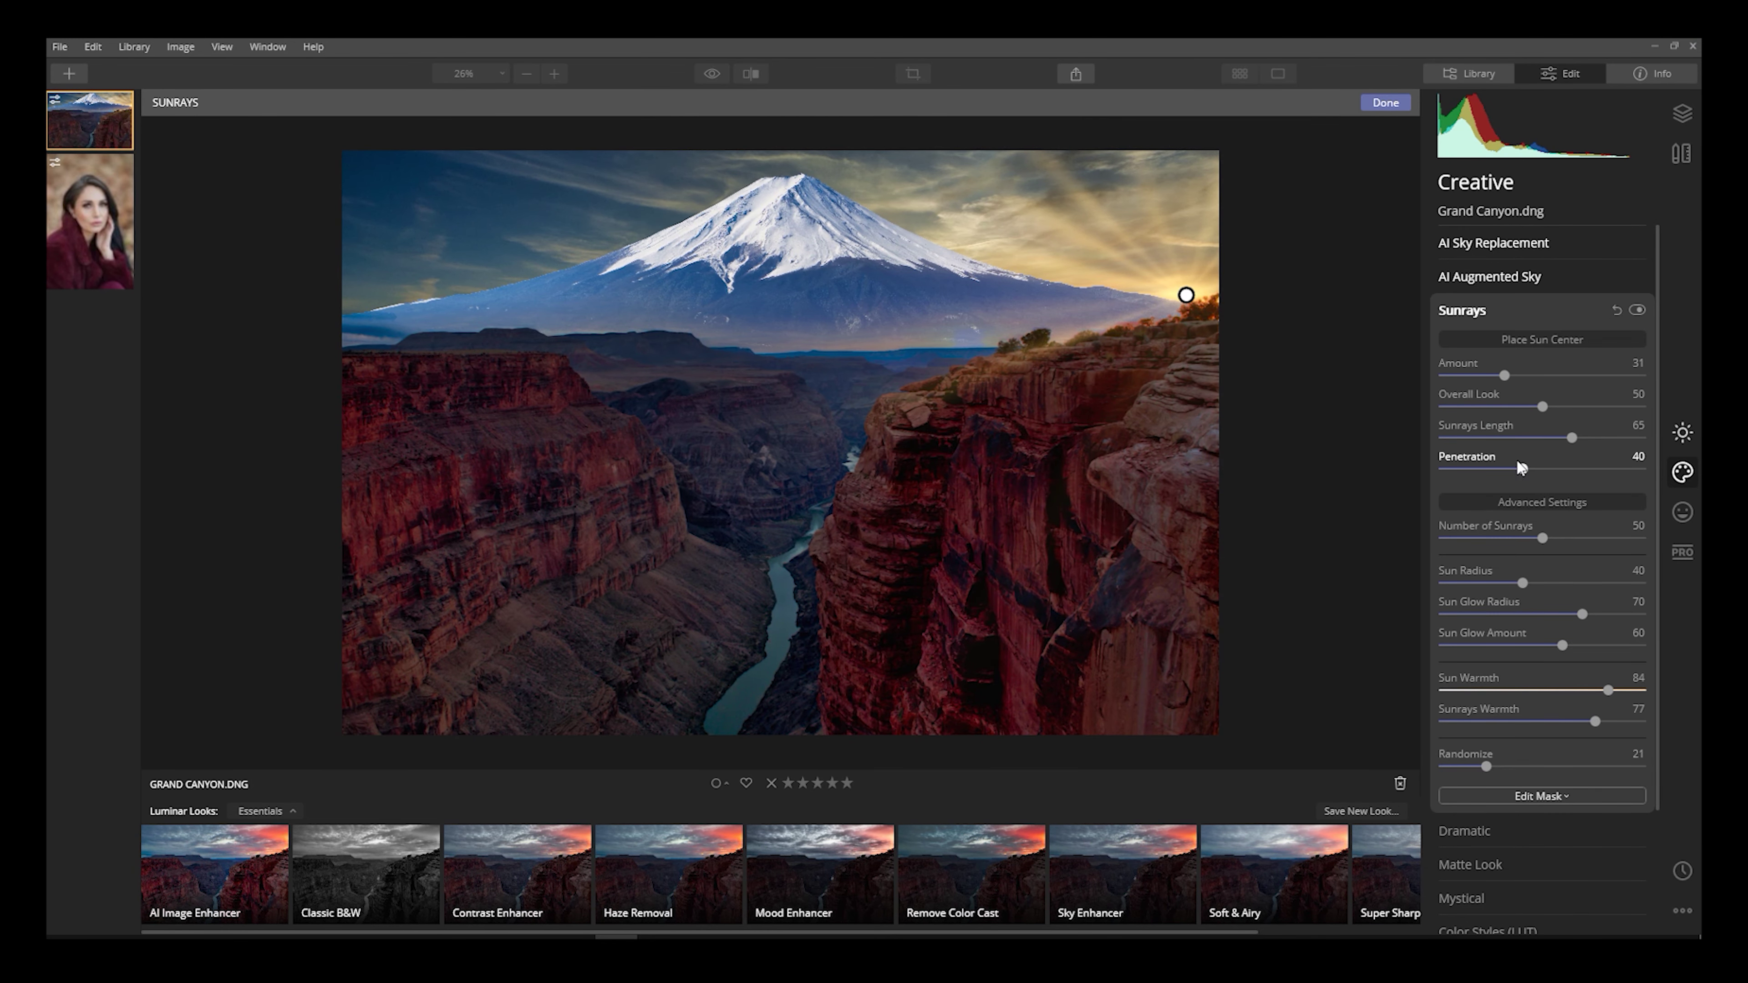
{"action": "left_click_drag", "start_coordinate": [1522, 469], "coordinate": [1546, 469]}
{"action": "left_click_drag", "start_coordinate": [1504, 375], "coordinate": [1520, 375]}
{"action": "left_click", "coordinate": [1385, 102]}
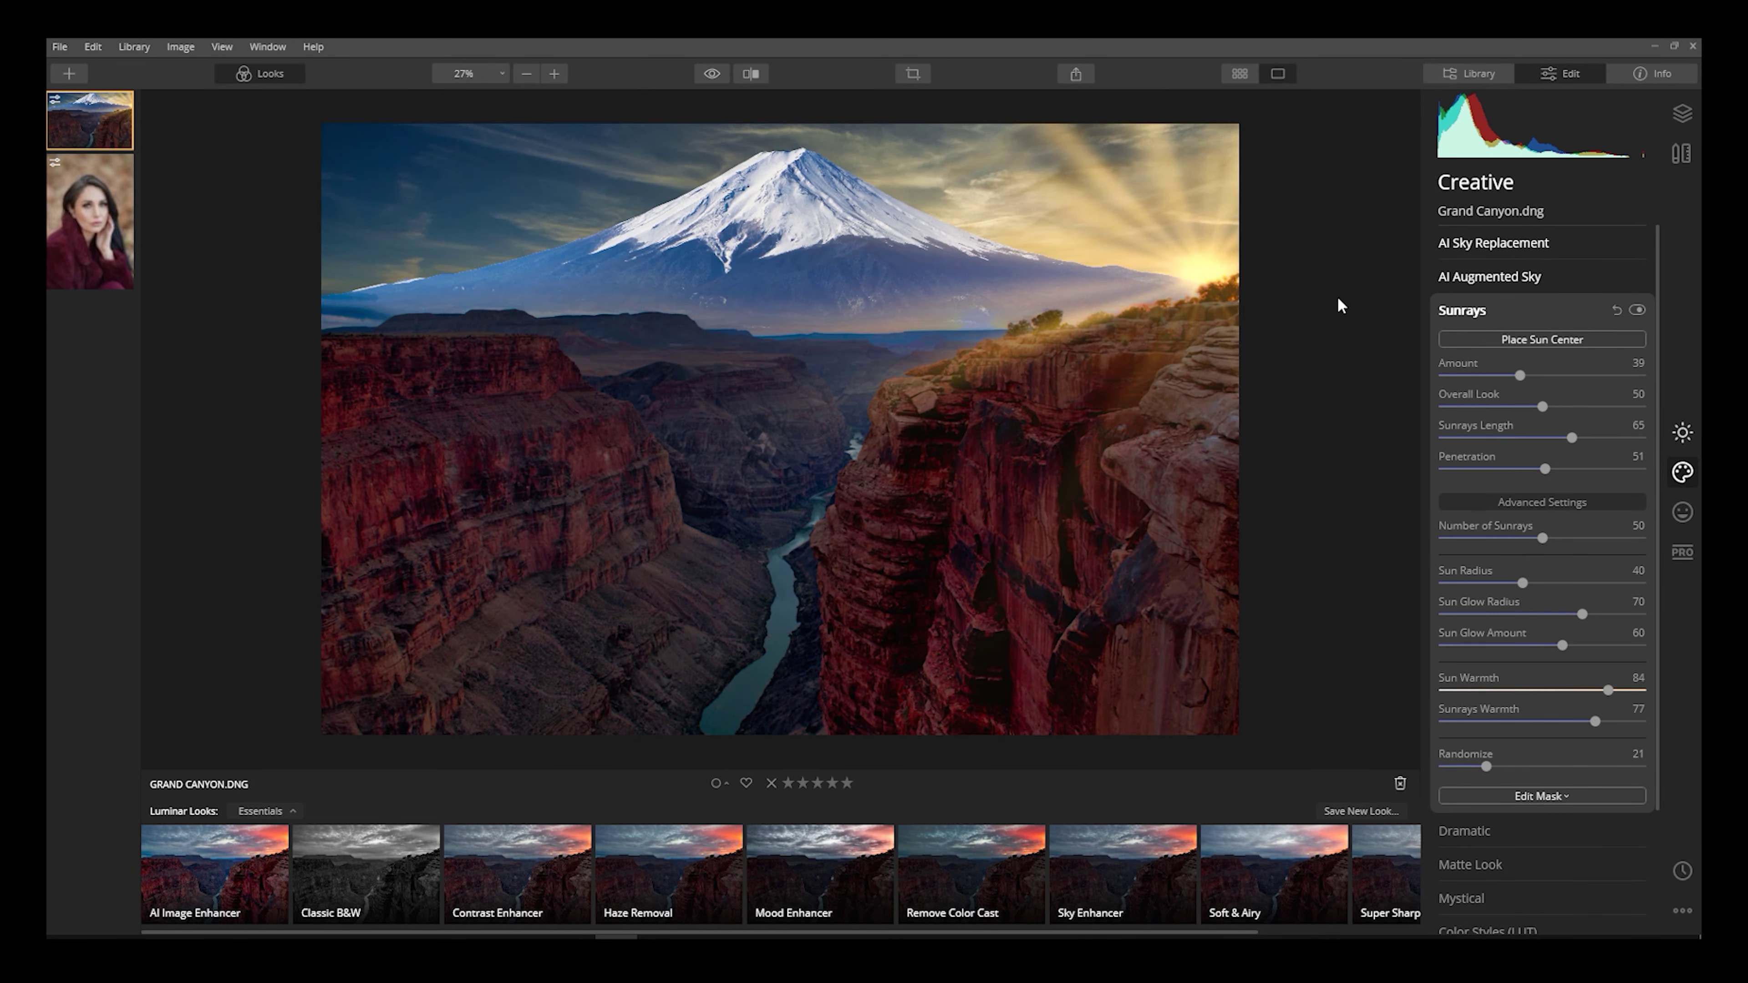
{"action": "left_click", "coordinate": [713, 73]}
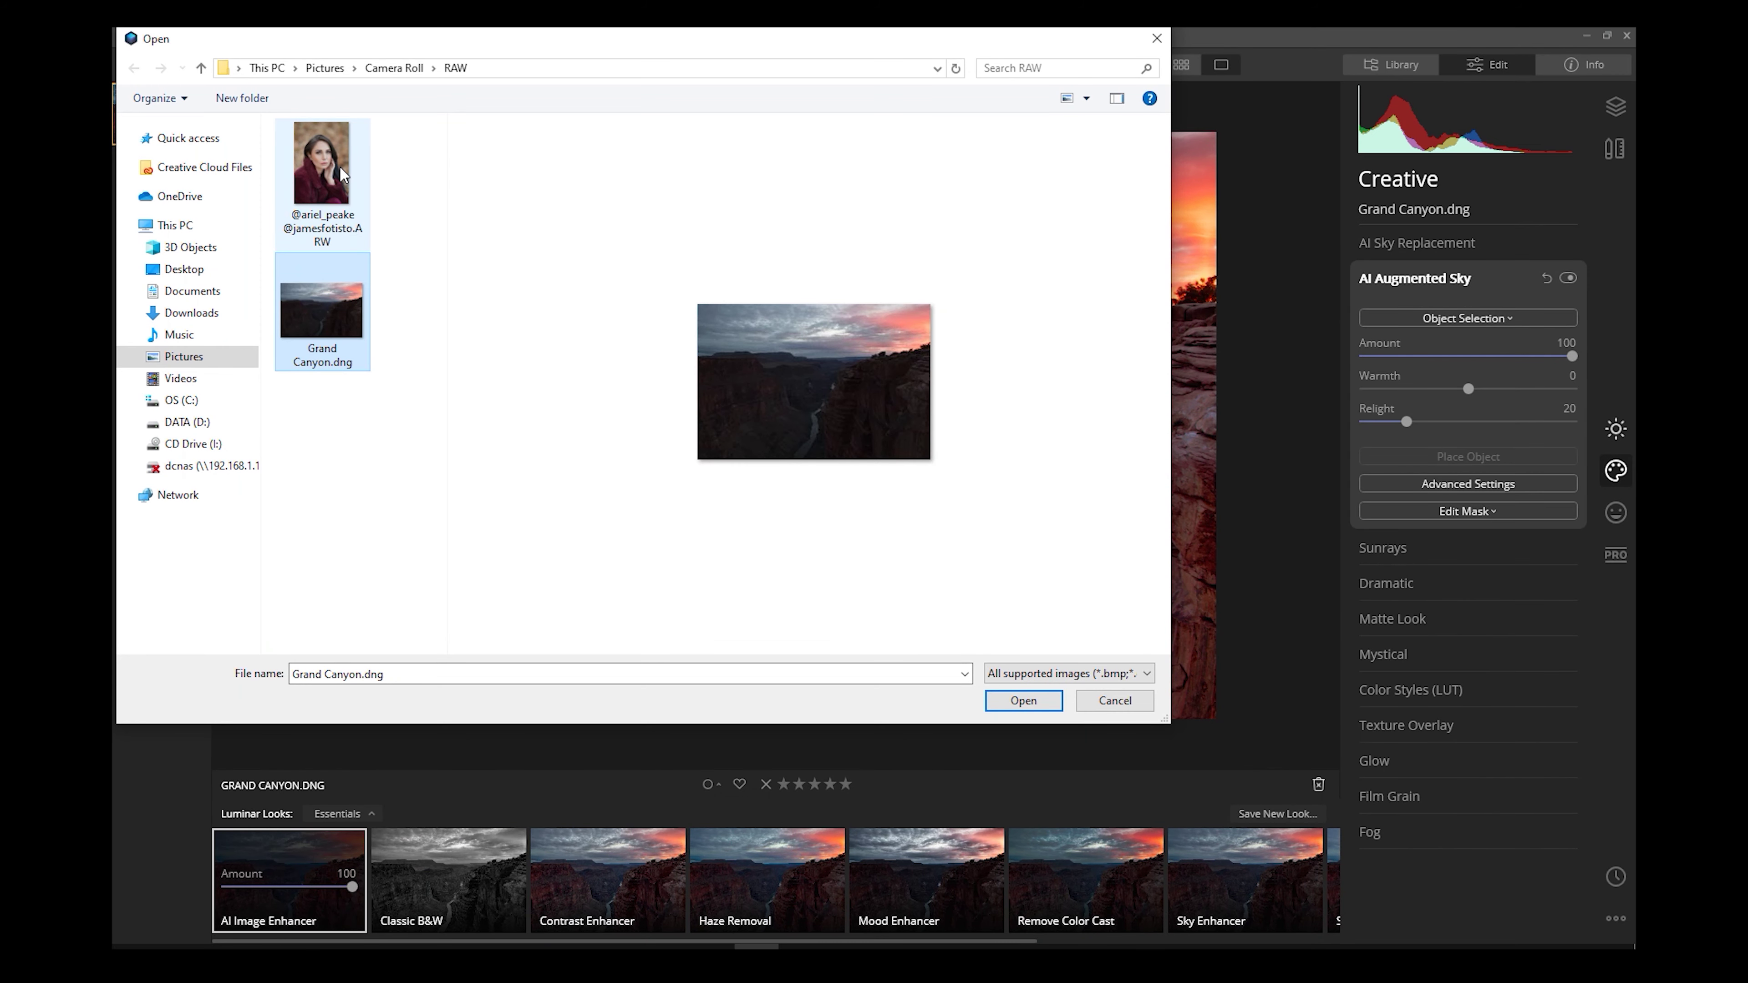
Step: Select the portrait RAW in the Camera Roll RAW folder to open
{"action": "left_click", "coordinate": [340, 169]}
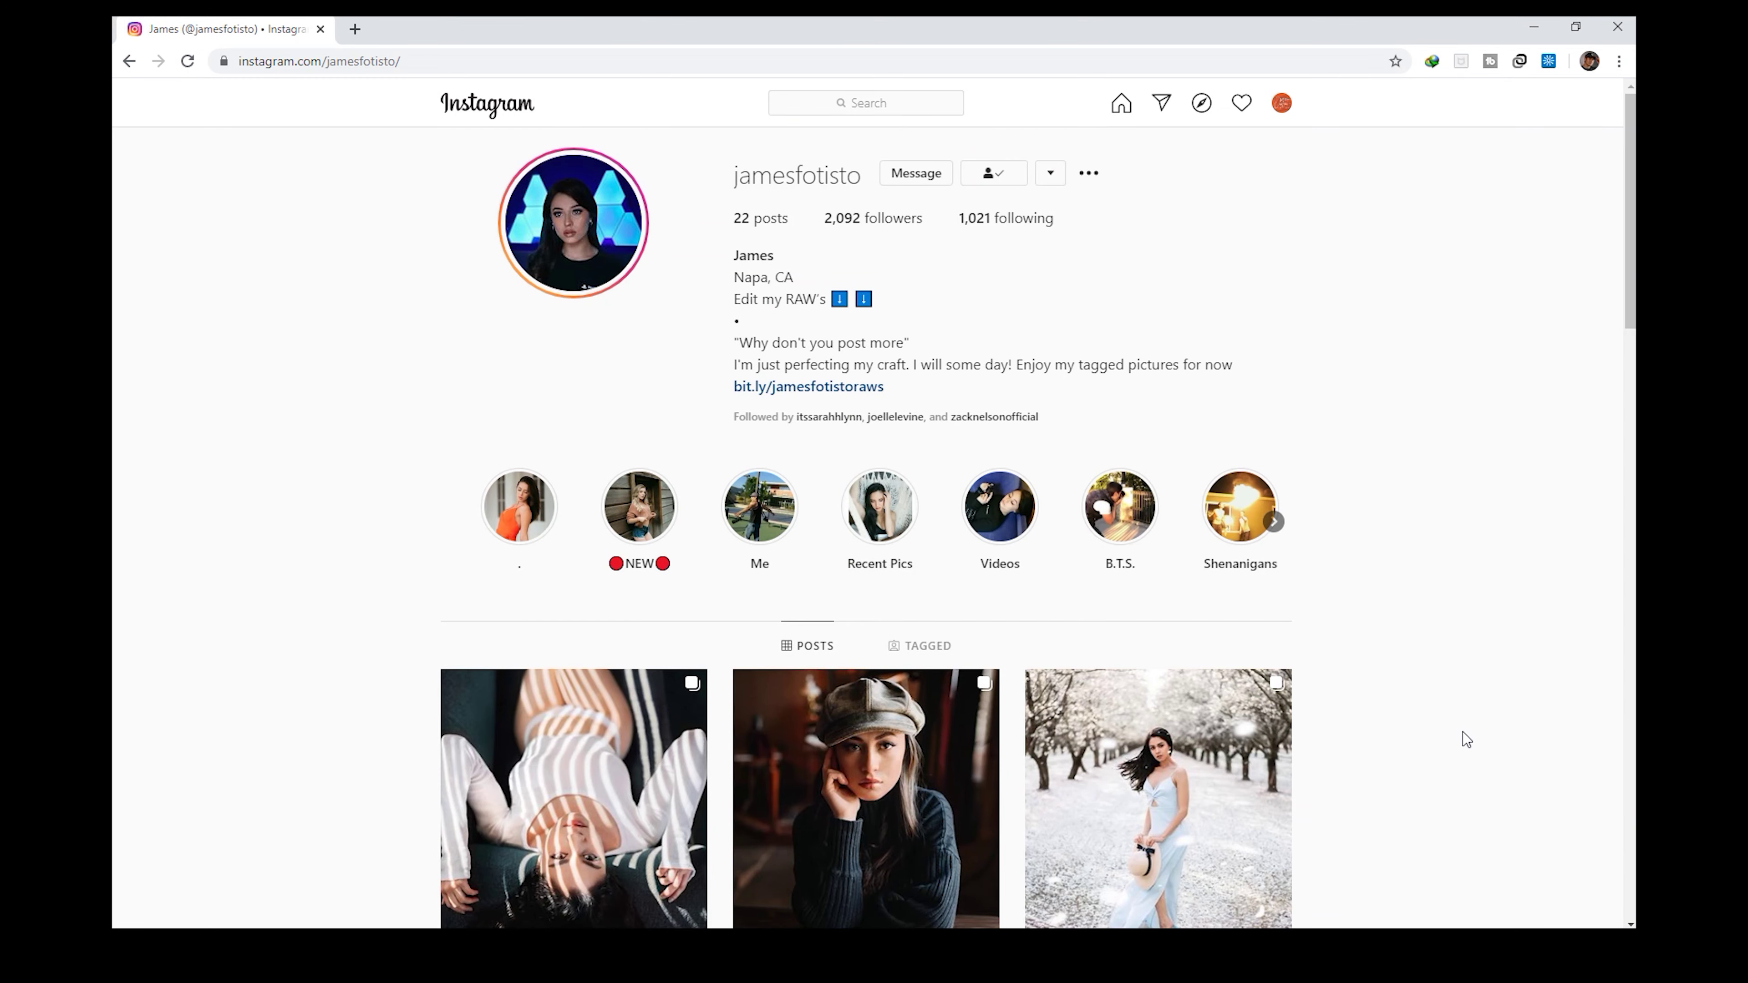
{"action": "scroll", "coordinate": [1464, 737], "scroll_direction": "down", "scroll_amount": 5}
{"action": "scroll", "coordinate": [1465, 739], "scroll_direction": "down", "scroll_amount": 6}
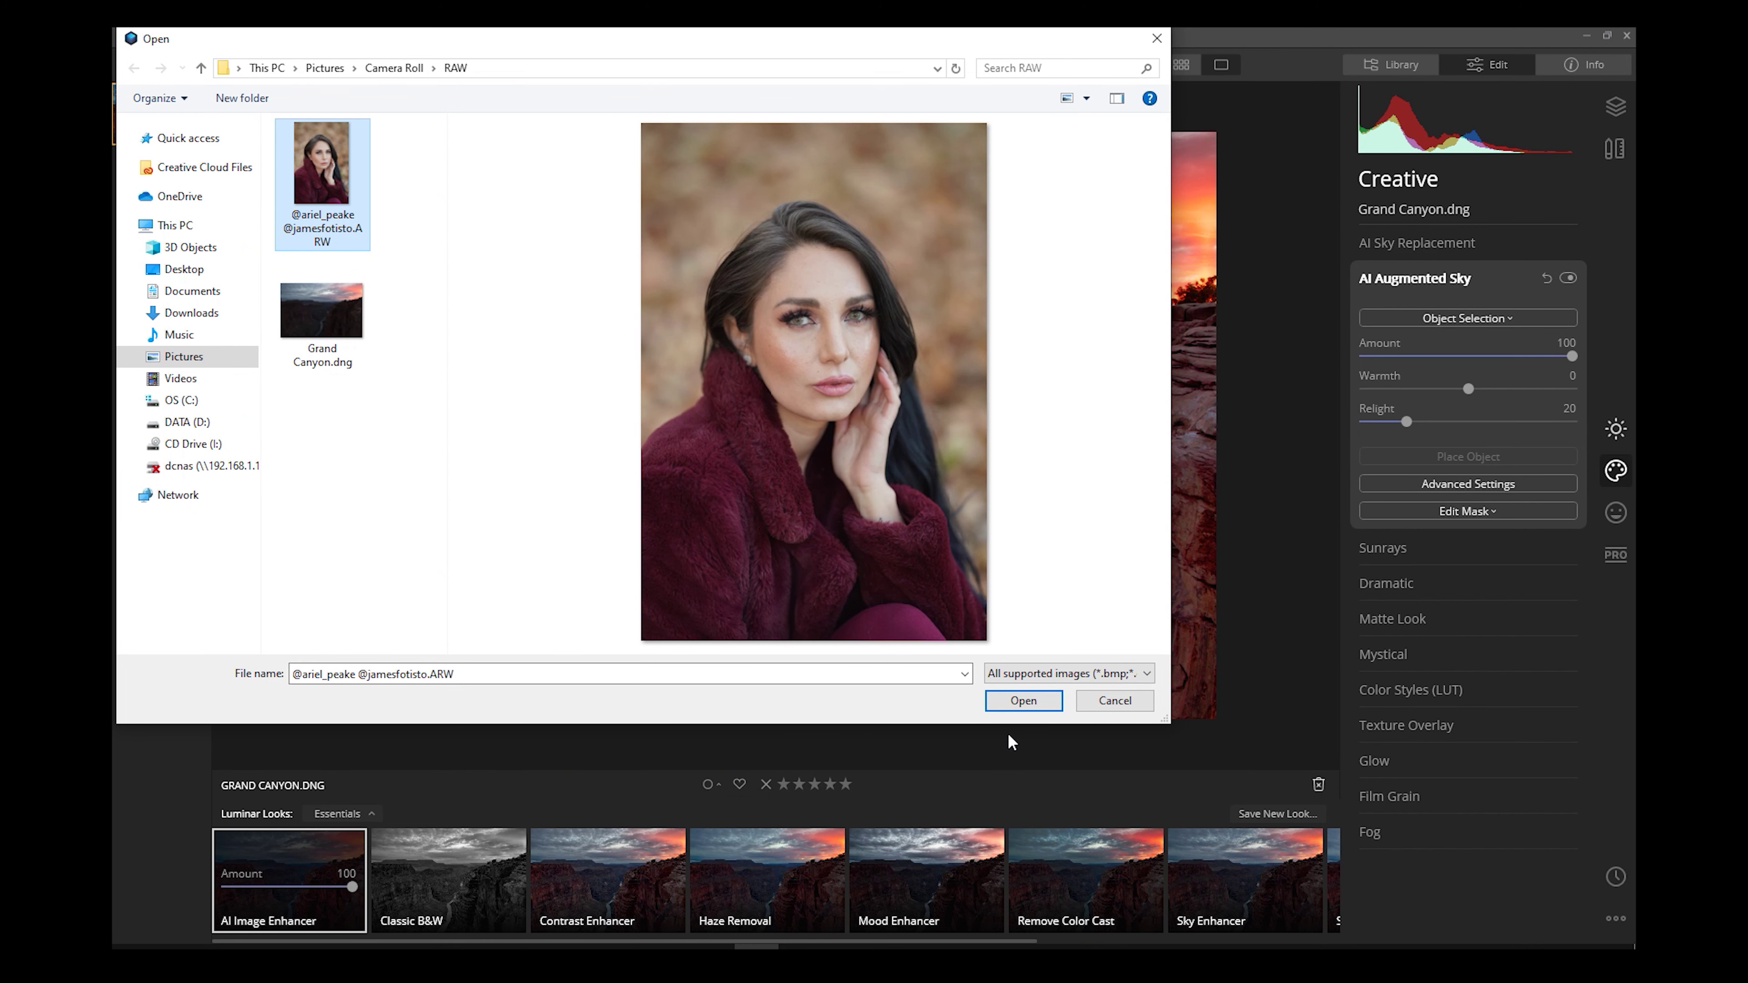
Step: Open the portrait RAW, apply AI Image Enhancer, and compare it with the original
{"action": "left_click", "coordinate": [1034, 697]}
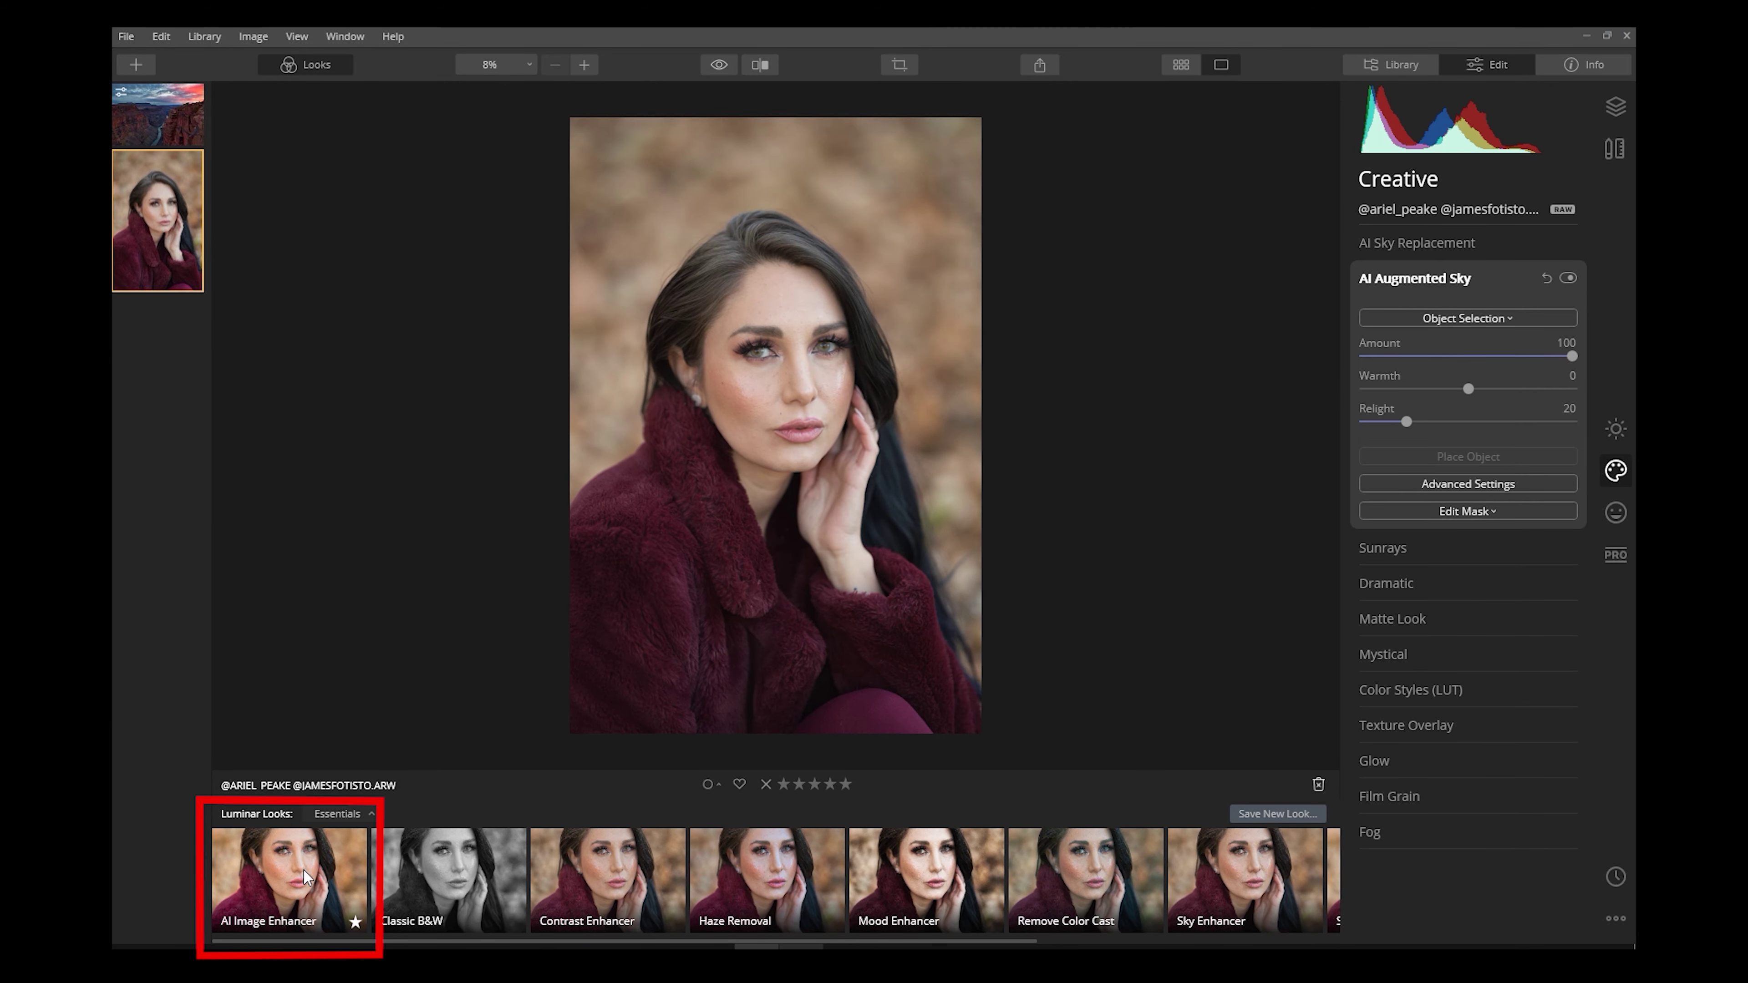
{"action": "left_click", "coordinate": [303, 871]}
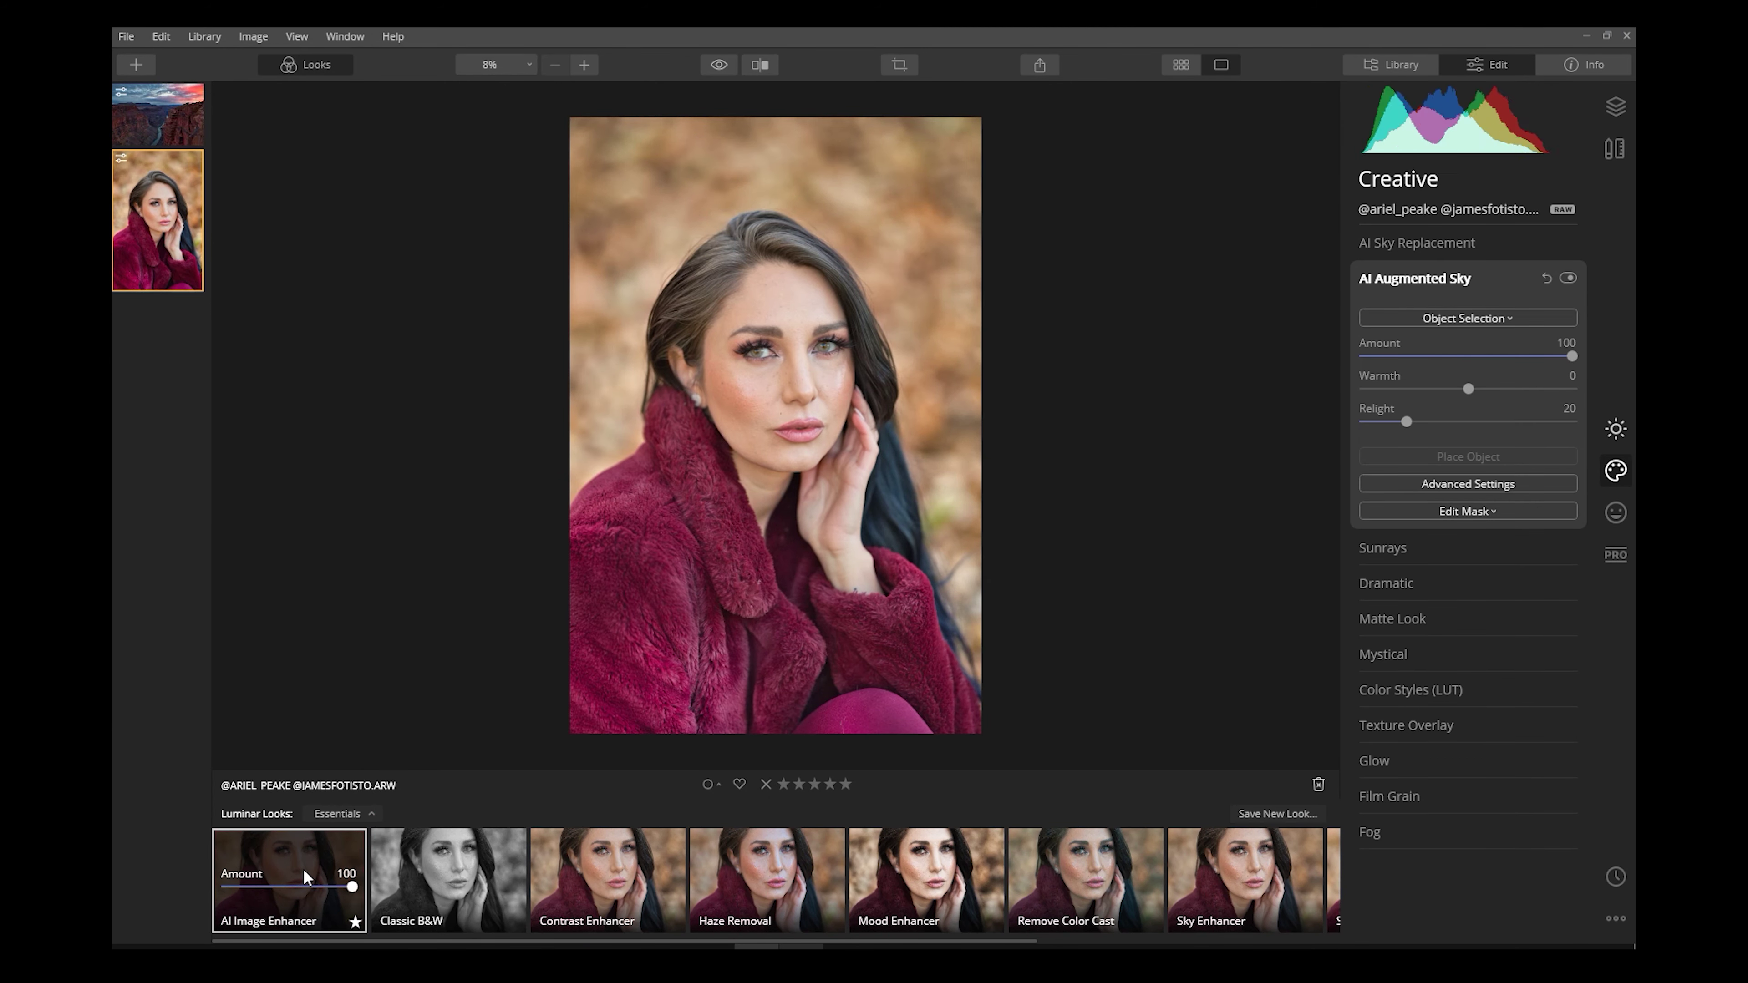
{"action": "left_click", "coordinate": [719, 65]}
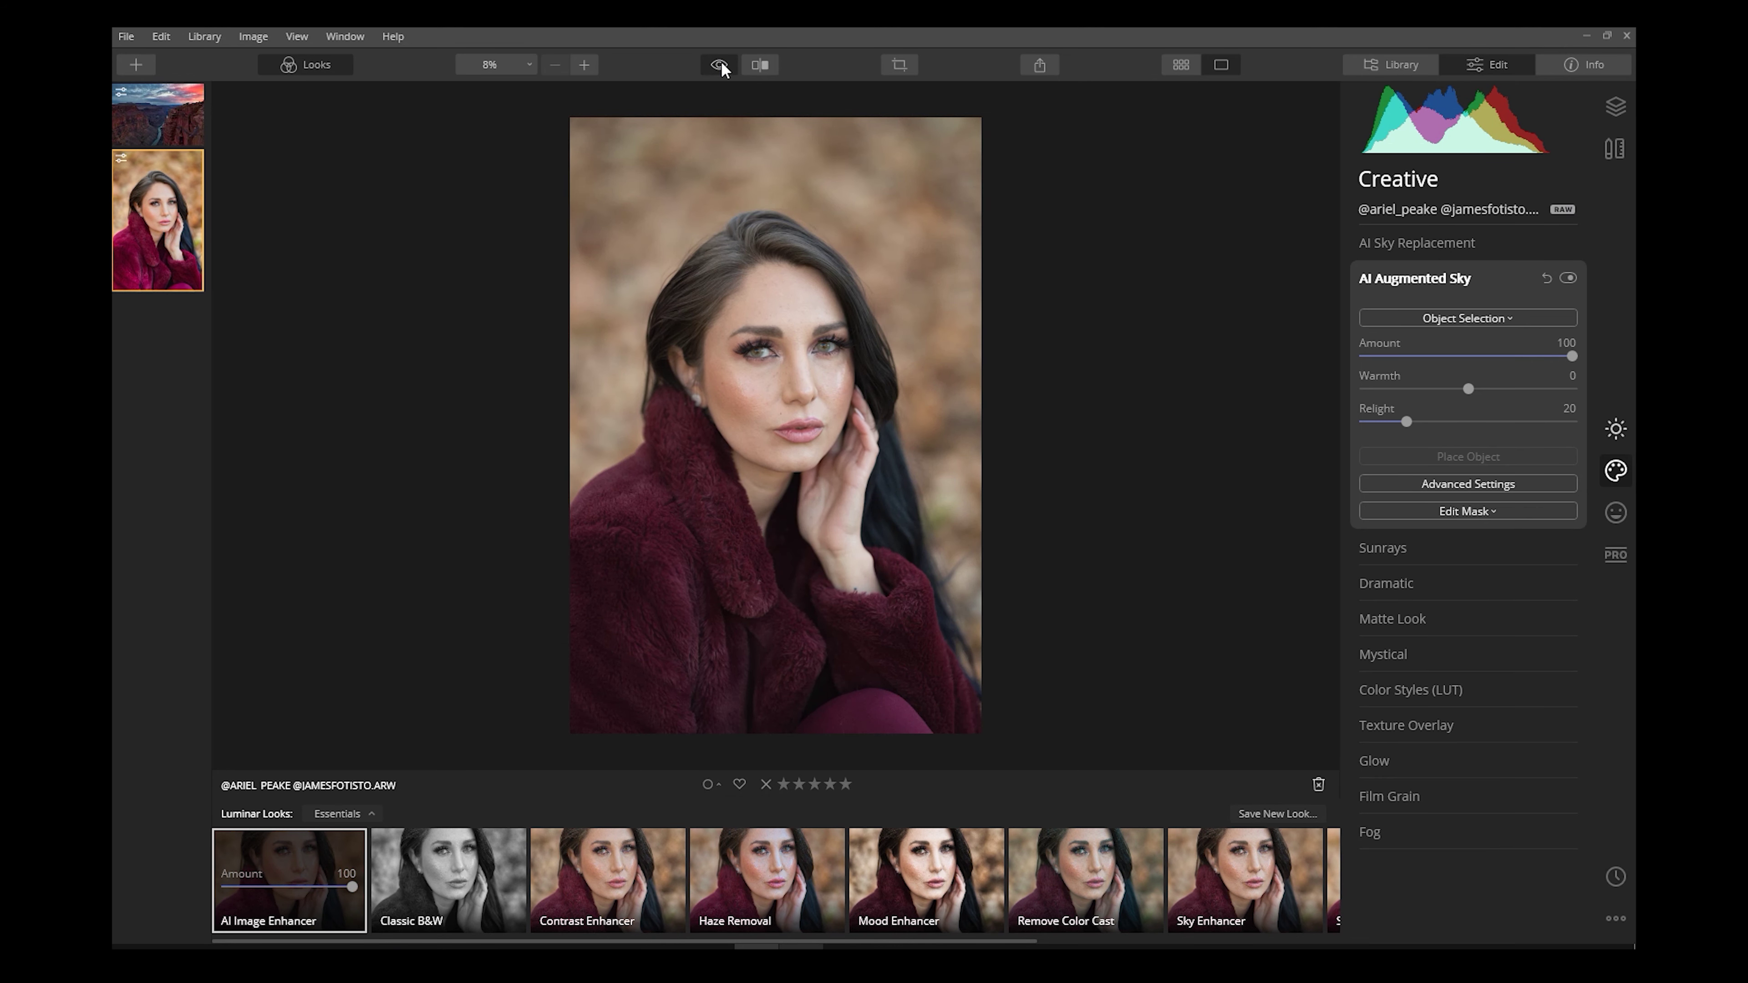
{"action": "left_click", "coordinate": [719, 65]}
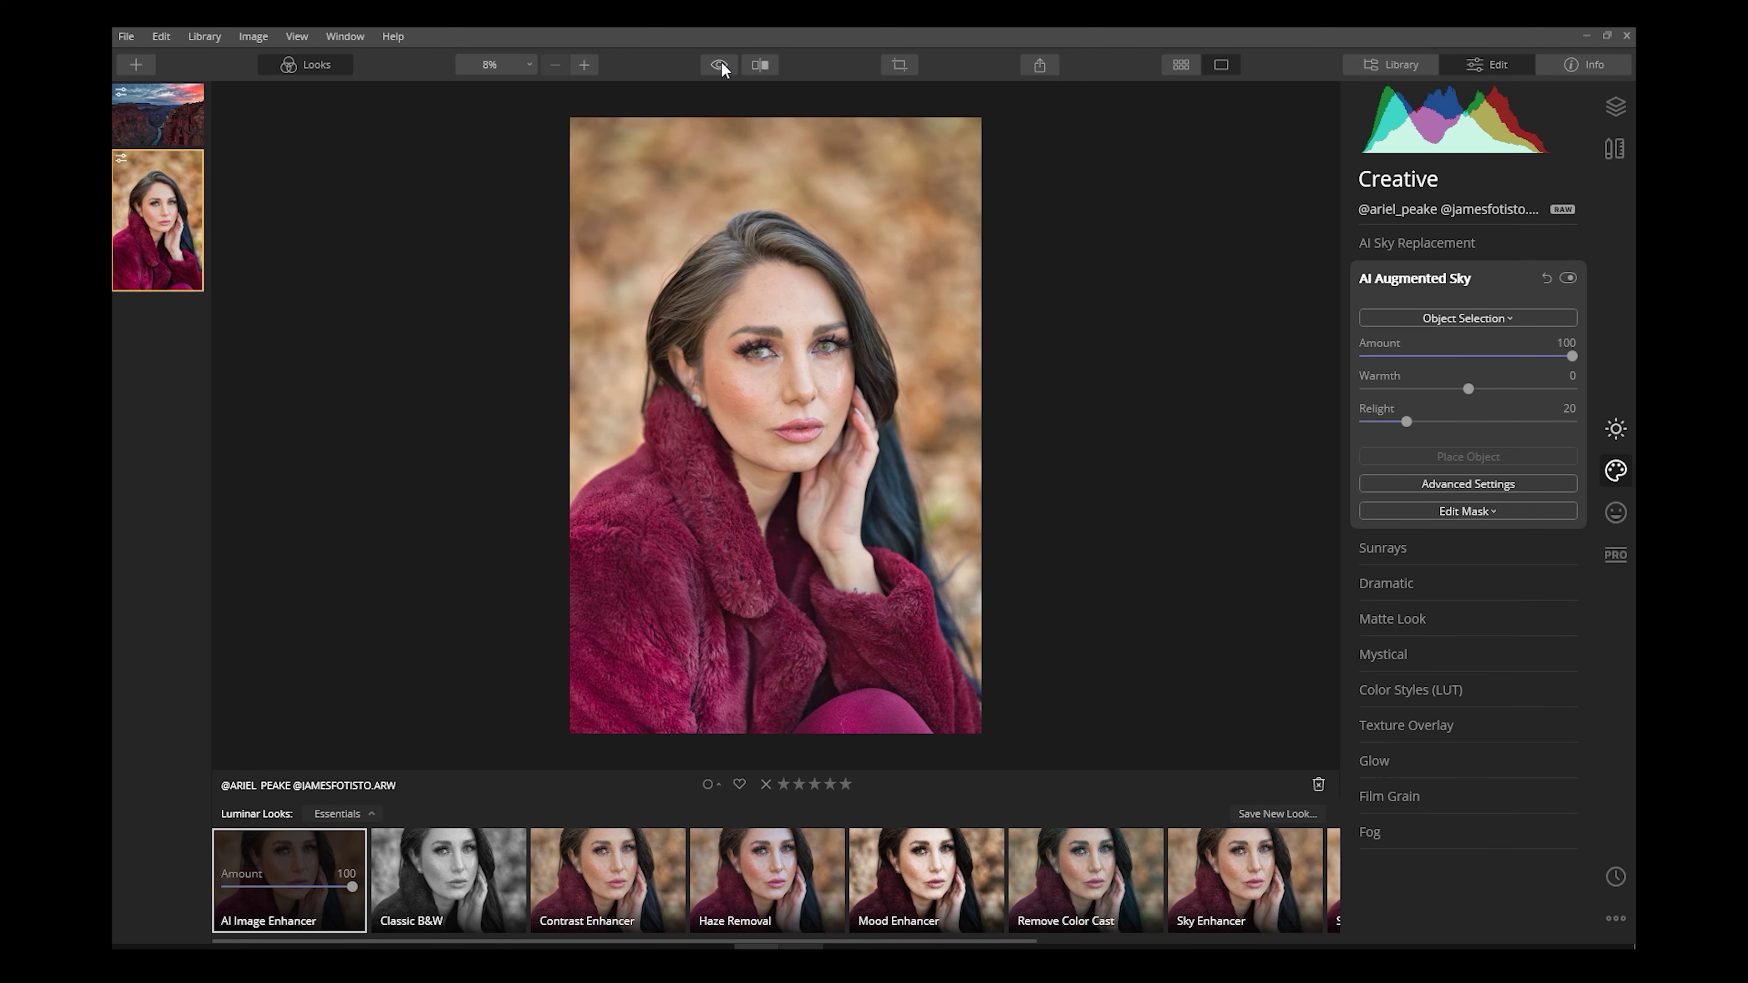
{"action": "left_click", "coordinate": [720, 65]}
{"action": "left_click", "coordinate": [721, 64]}
Step: Keep toggling between the enhanced portrait and the original to inspect the difference
{"action": "scroll", "coordinate": [765, 351], "scroll_direction": "up", "scroll_amount": 5}
{"action": "scroll", "coordinate": [893, 343], "scroll_direction": "down", "scroll_amount": 4}
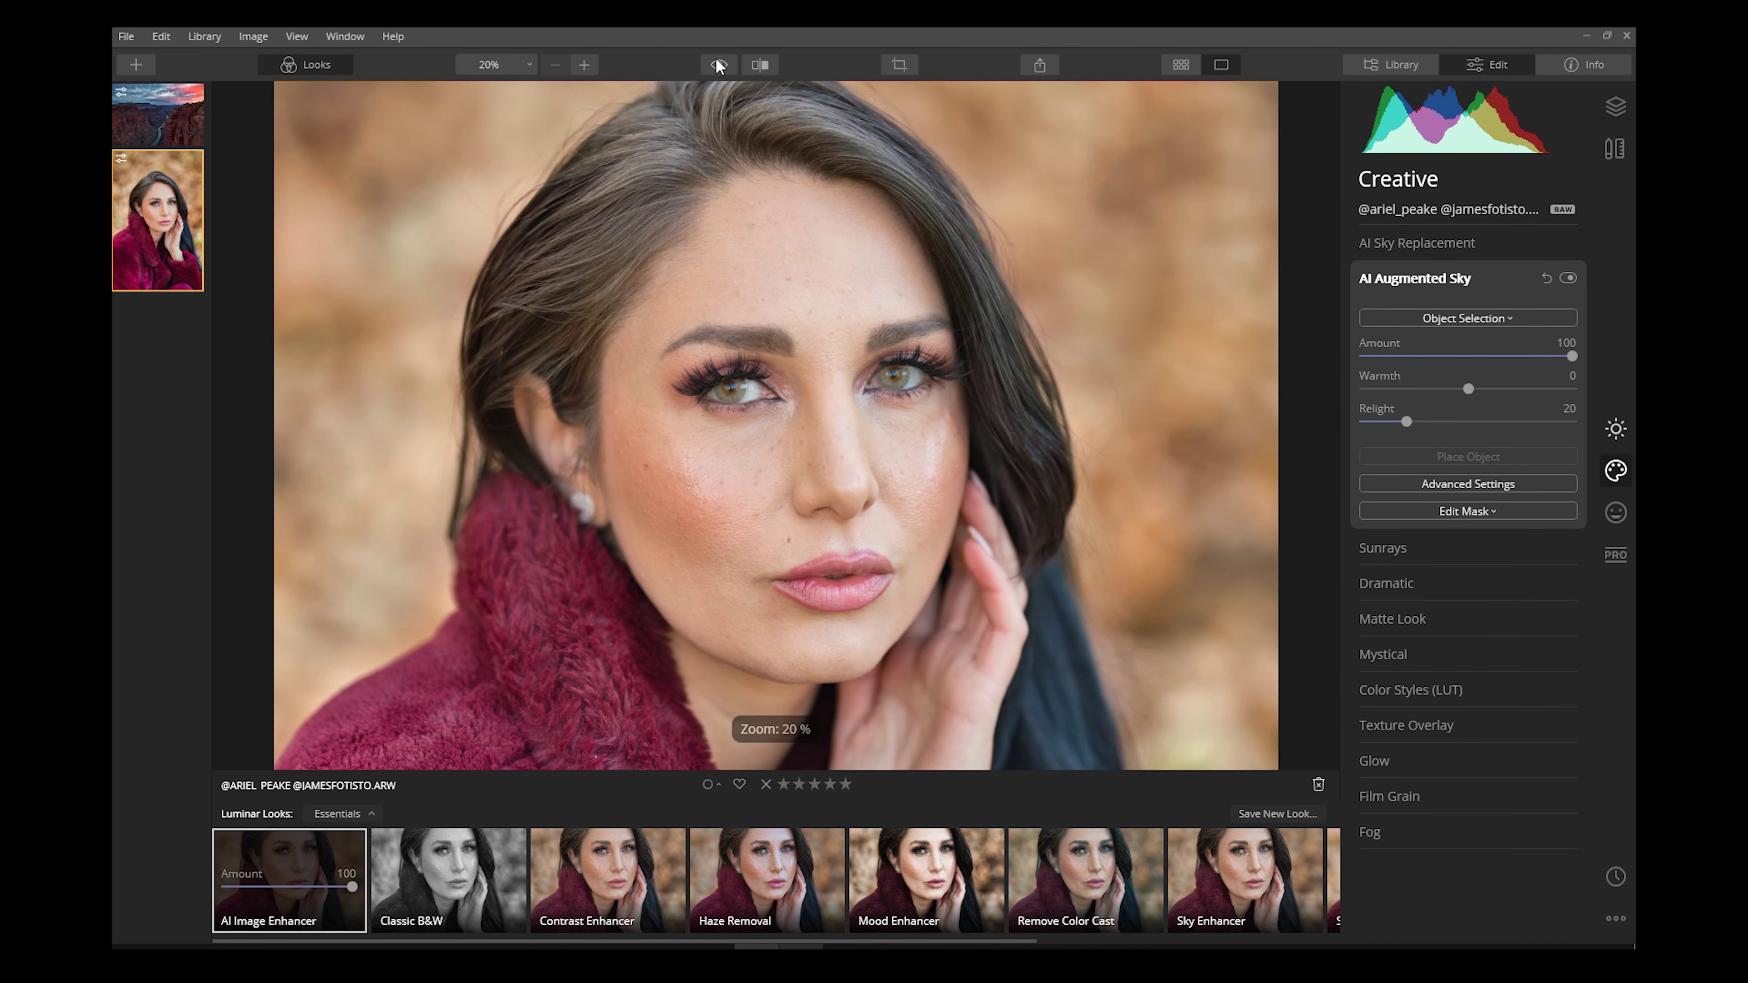
{"action": "left_click", "coordinate": [719, 64]}
{"action": "left_click", "coordinate": [724, 66]}
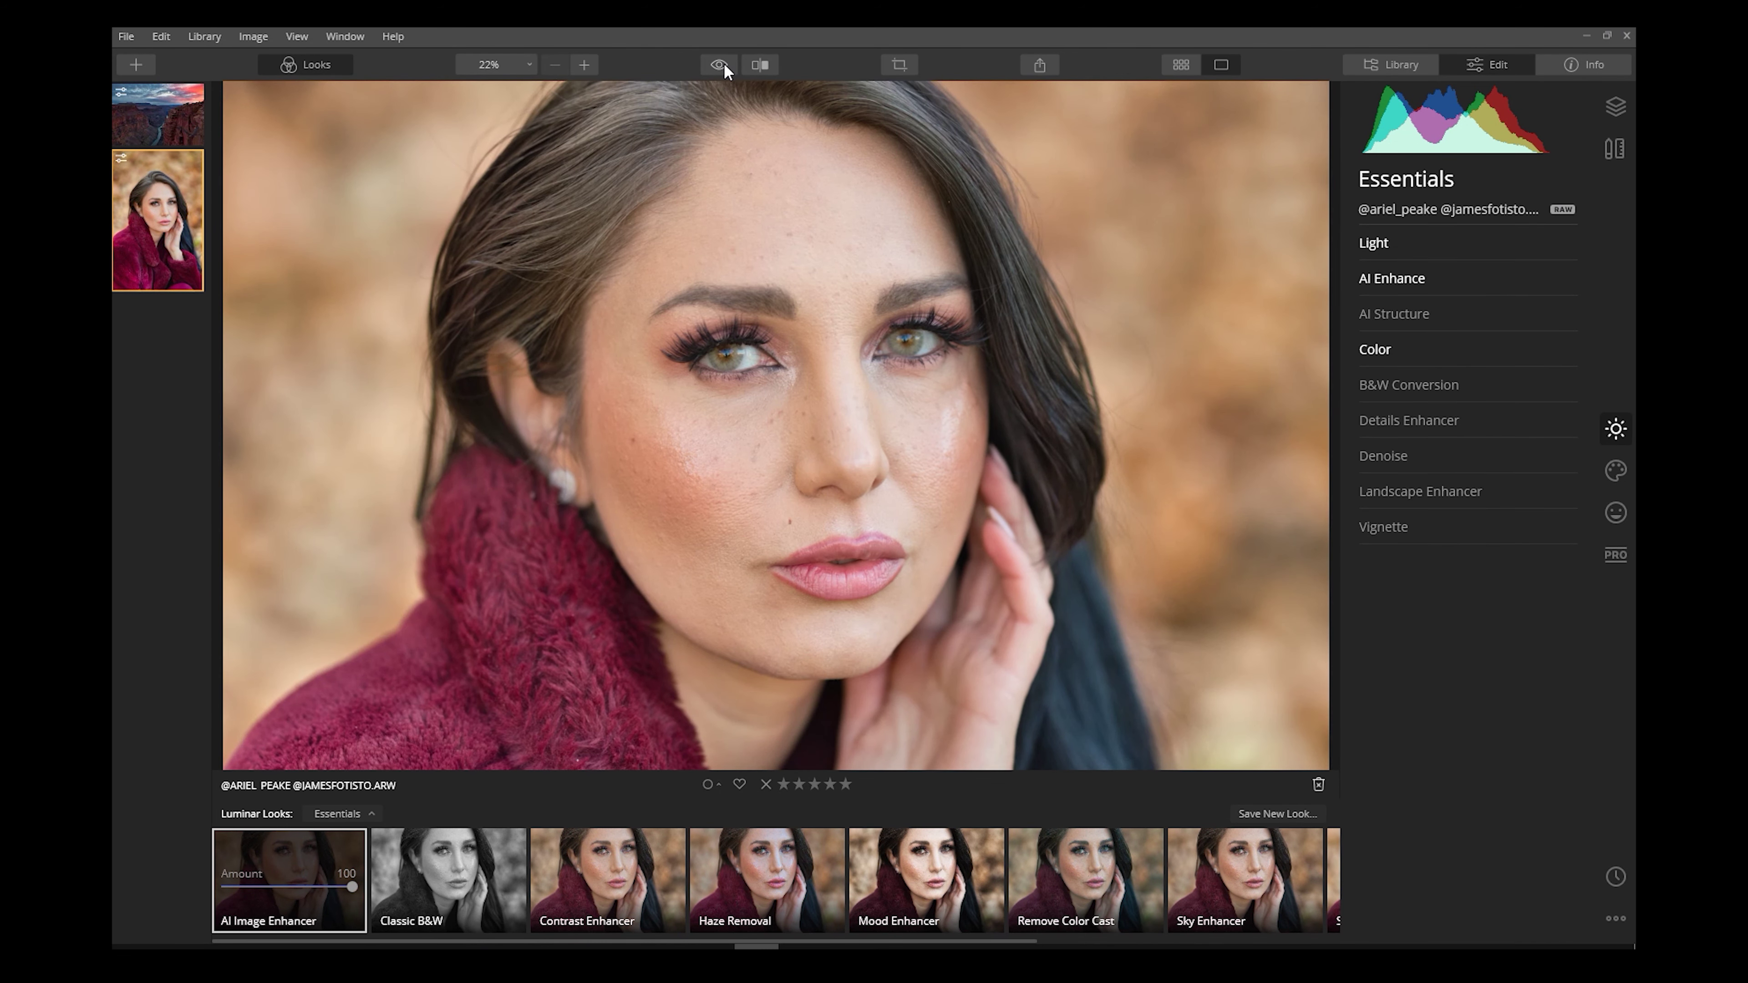
{"action": "left_click", "coordinate": [723, 64]}
{"action": "left_click", "coordinate": [722, 64]}
{"action": "scroll", "coordinate": [889, 258], "scroll_direction": "down", "scroll_amount": 3}
{"action": "scroll", "coordinate": [888, 258], "scroll_direction": "down", "scroll_amount": 2}
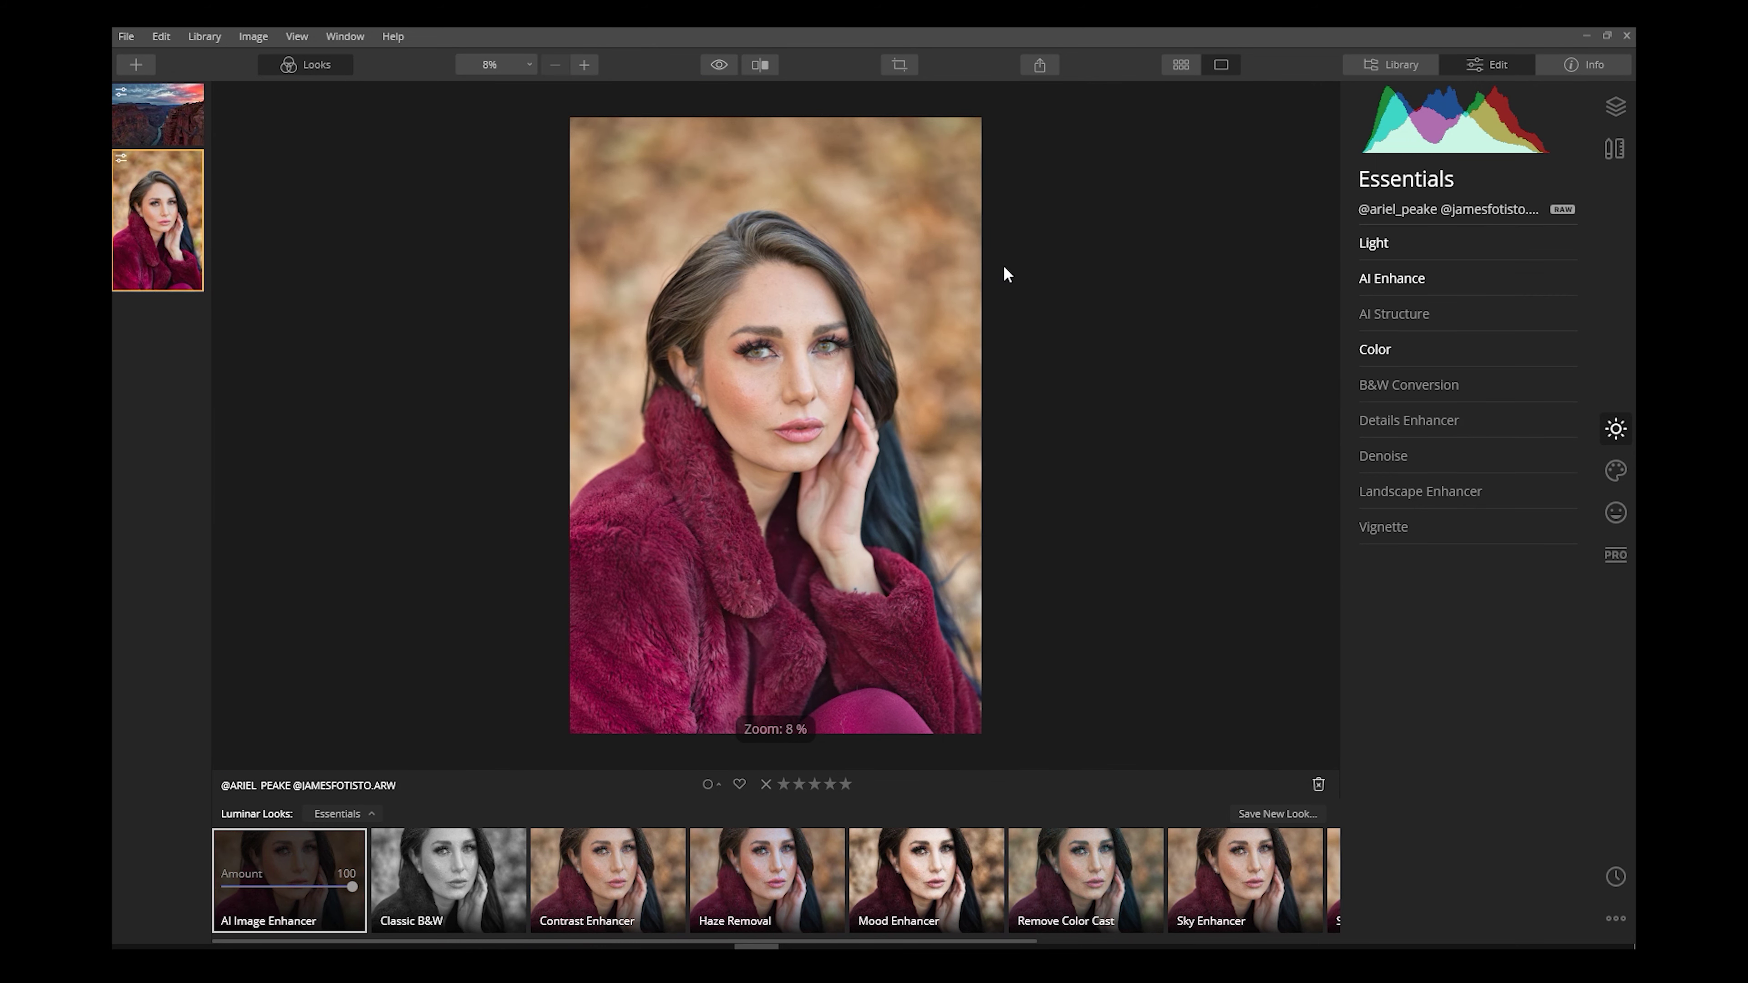
Step: Reset all adjustments on the portrait photo
{"action": "left_click", "coordinate": [1377, 240]}
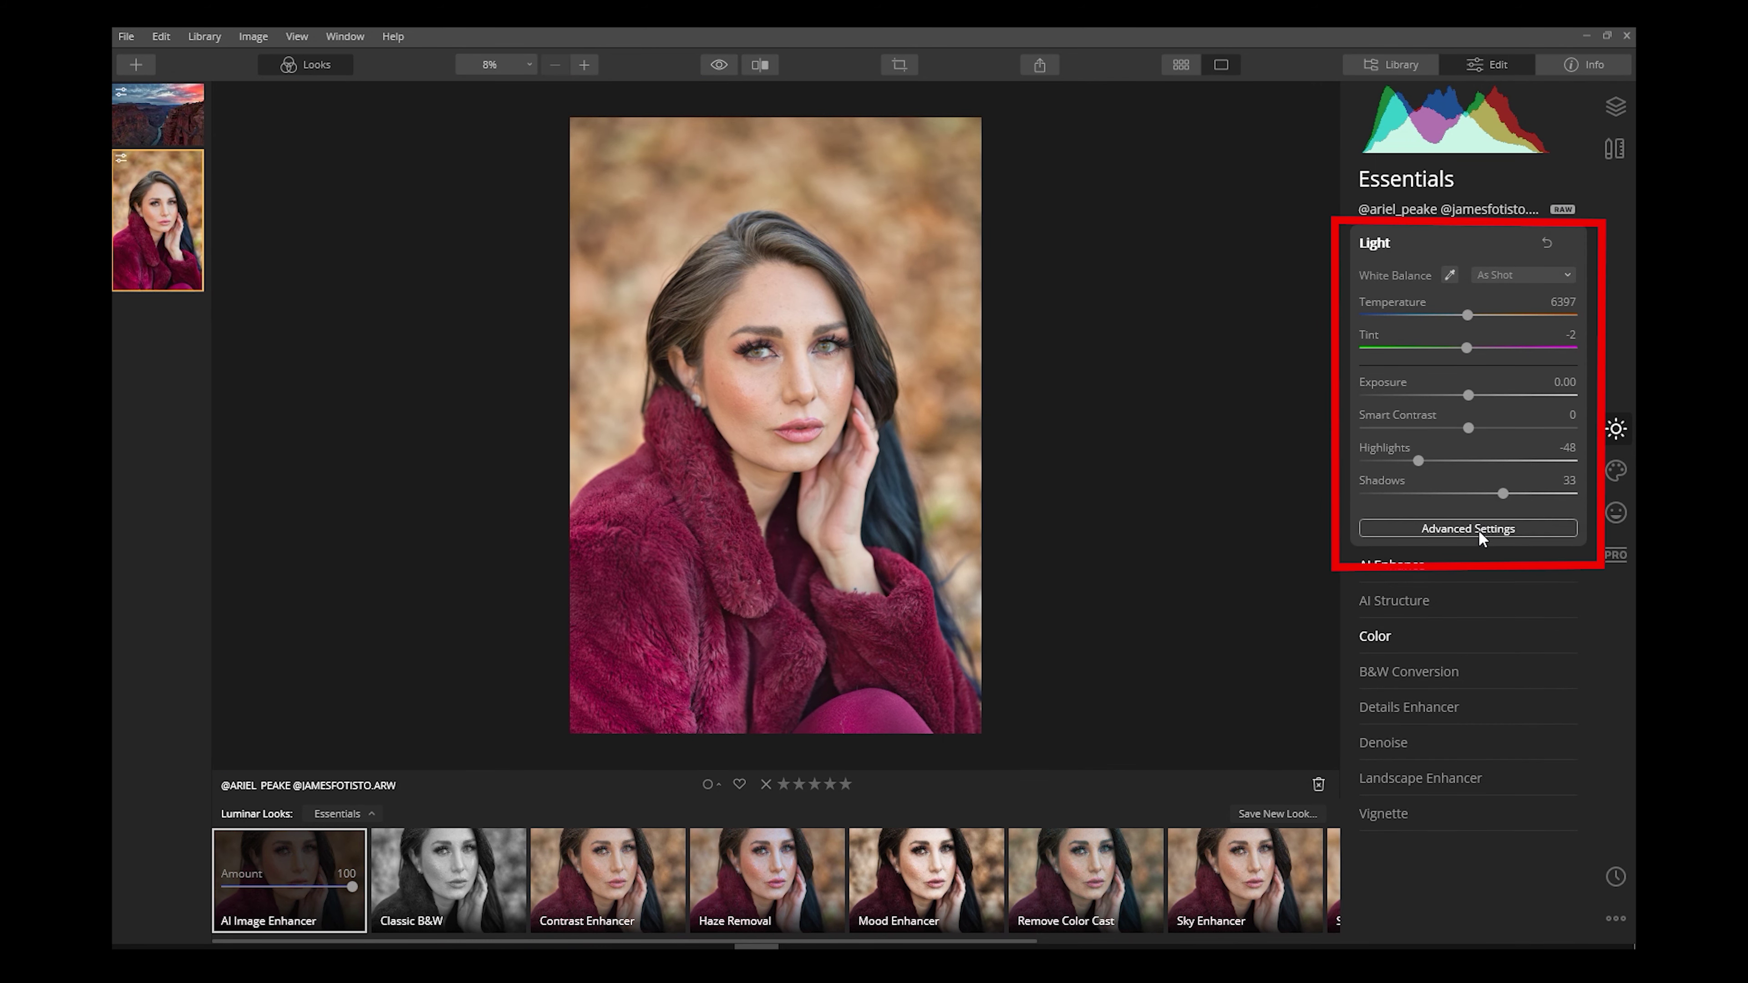
{"action": "left_click", "coordinate": [1615, 512]}
{"action": "right_click", "coordinate": [774, 424]}
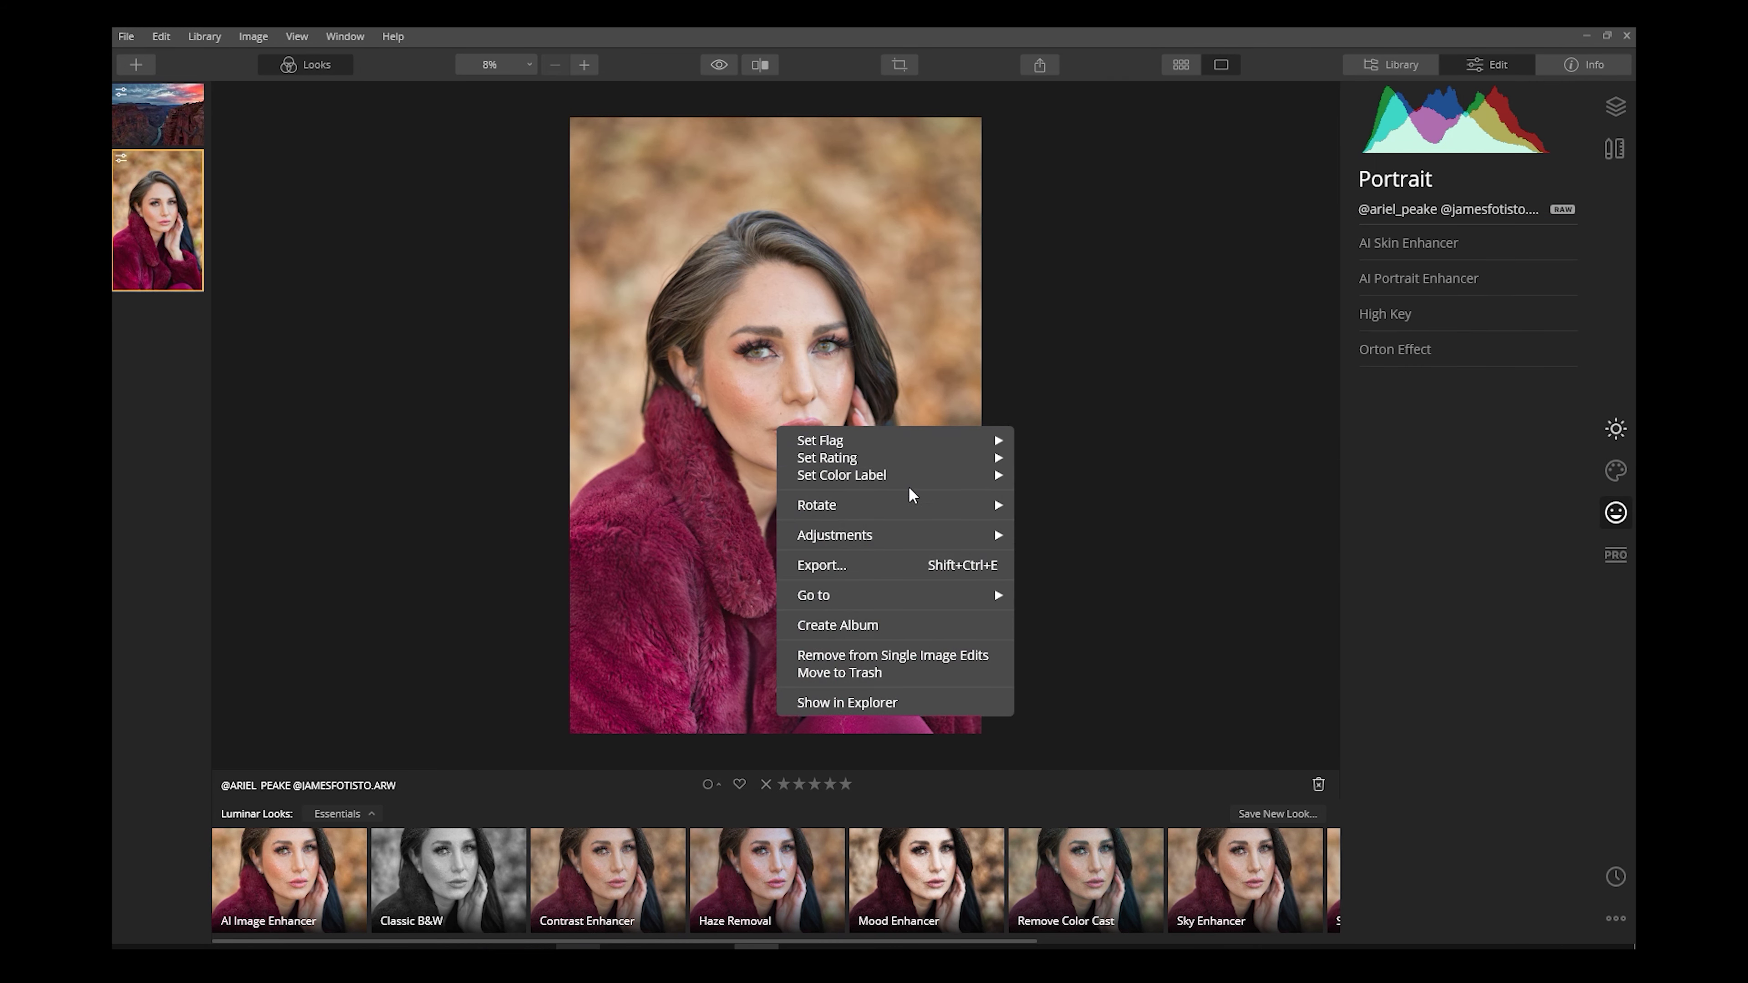
{"action": "mouse_move", "coordinate": [923, 534]}
{"action": "left_click", "coordinate": [1091, 621]}
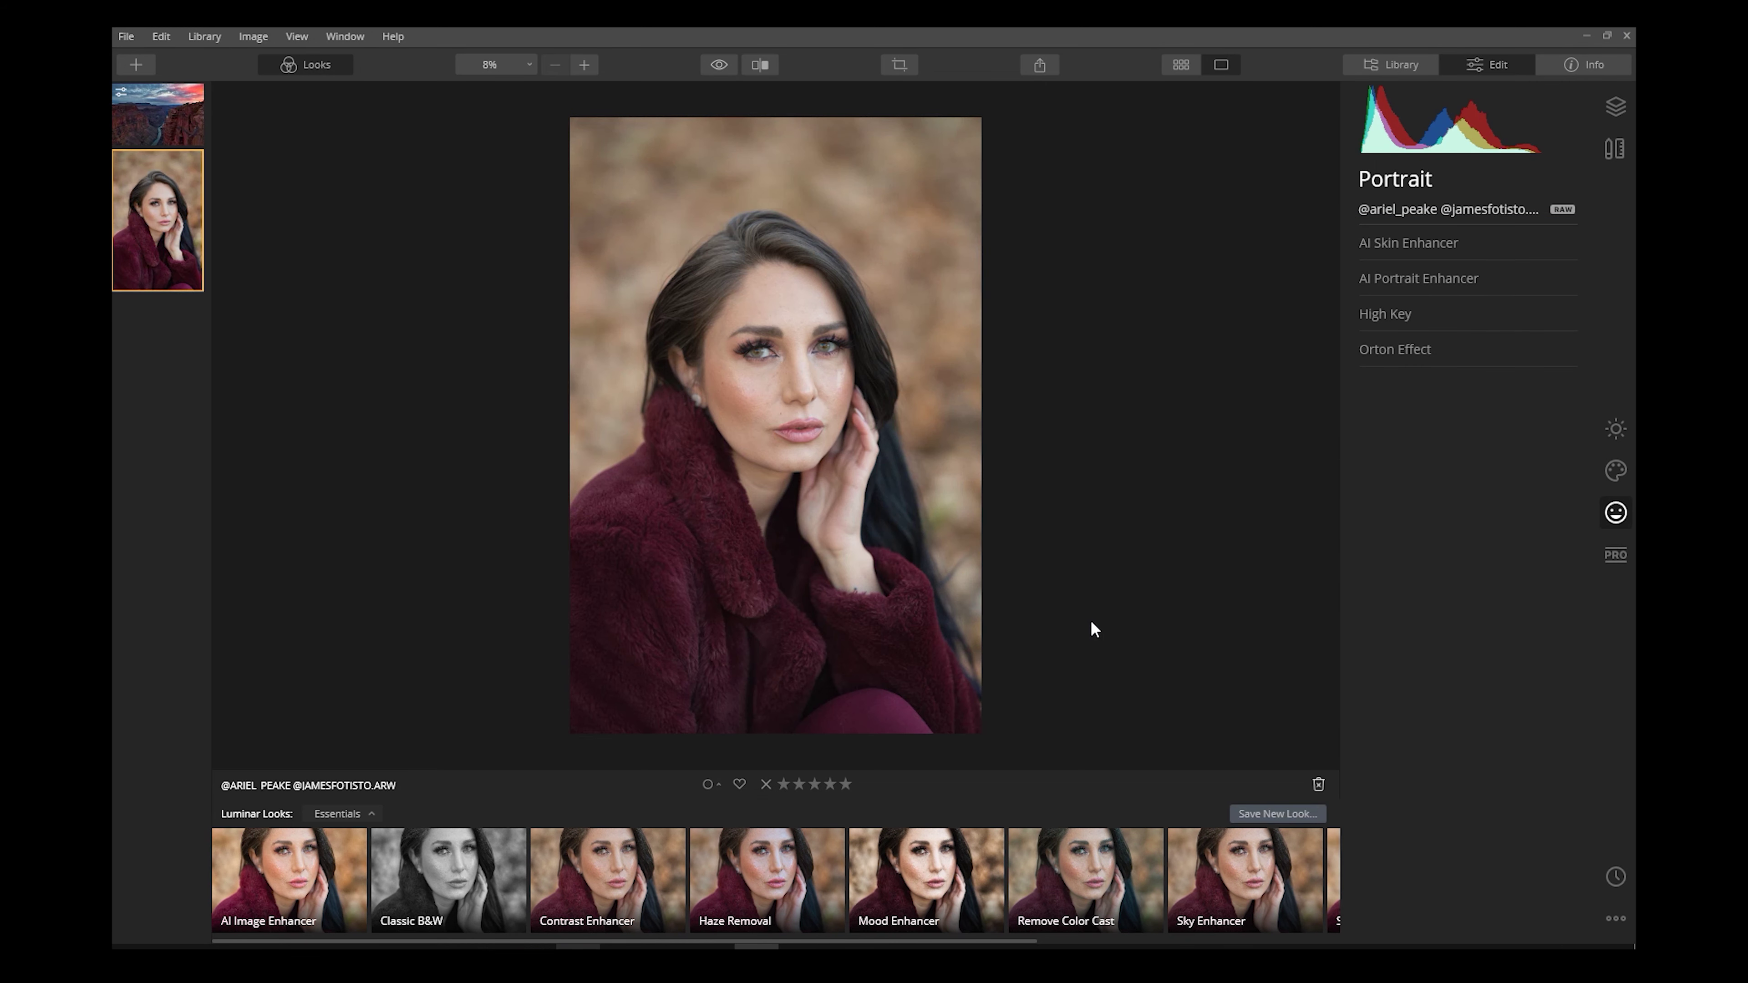
Step: Apply the Portrait collection's AI Face Enhancer look and compare it with the original
{"action": "left_click", "coordinate": [372, 814]}
{"action": "left_click", "coordinate": [622, 318]}
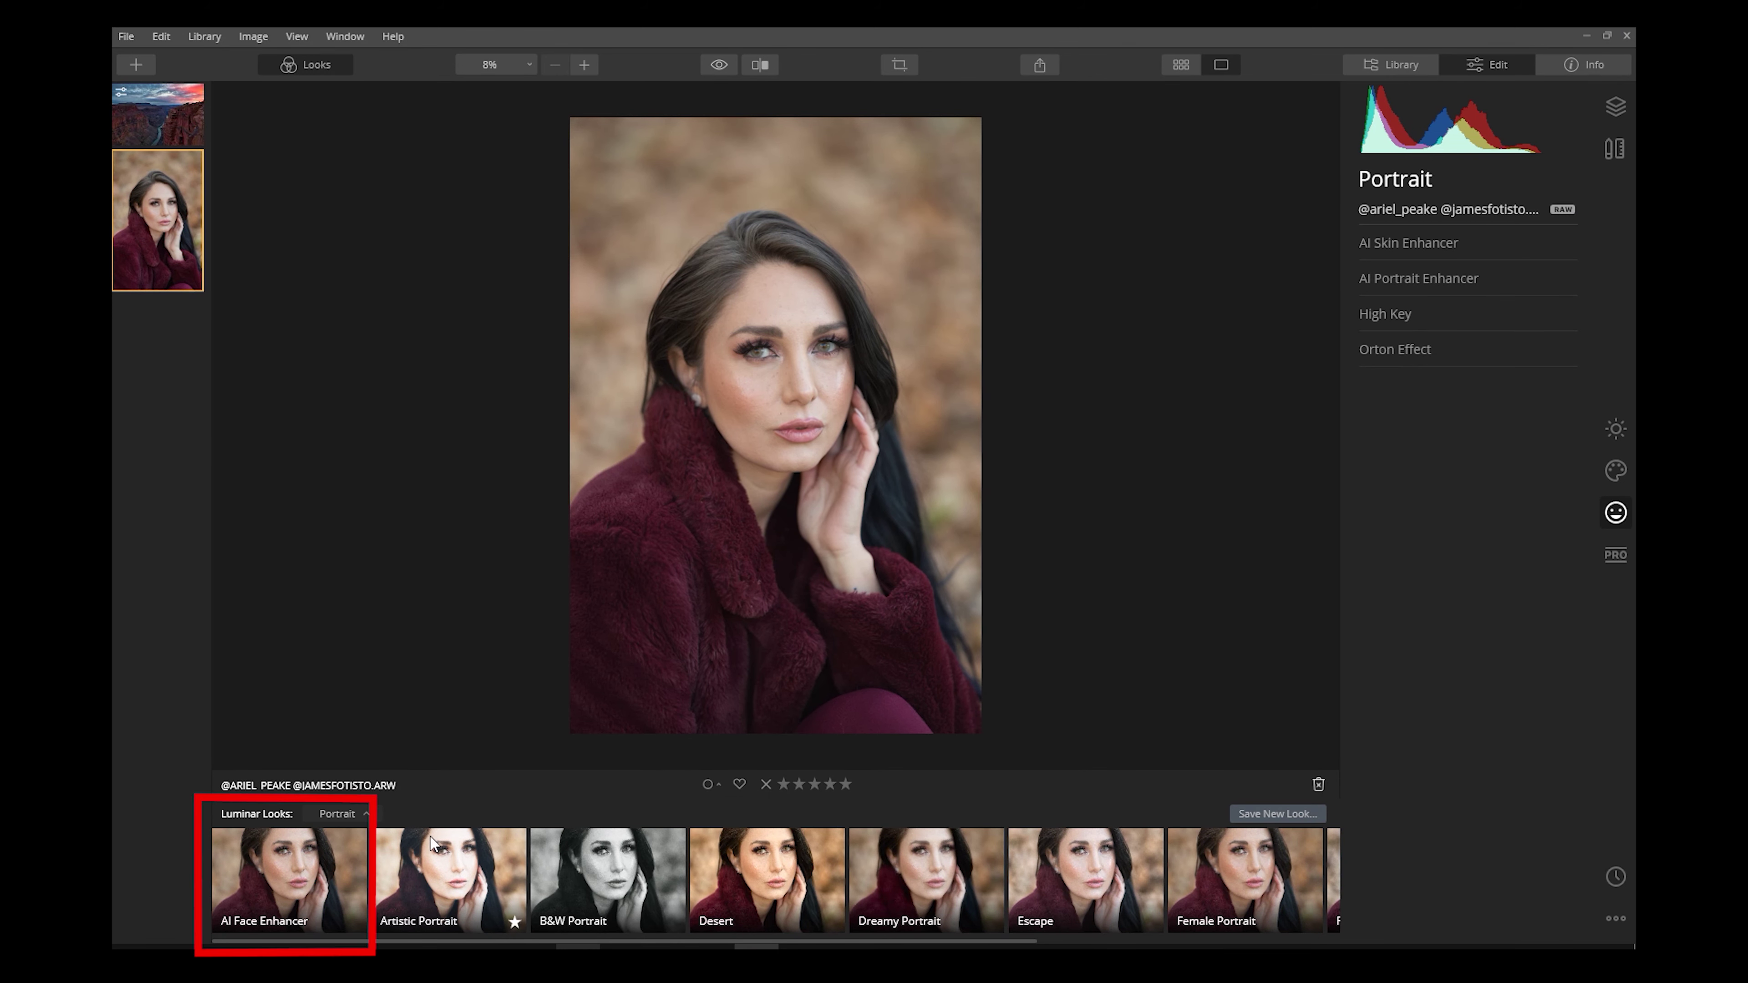
{"action": "left_click", "coordinate": [300, 872]}
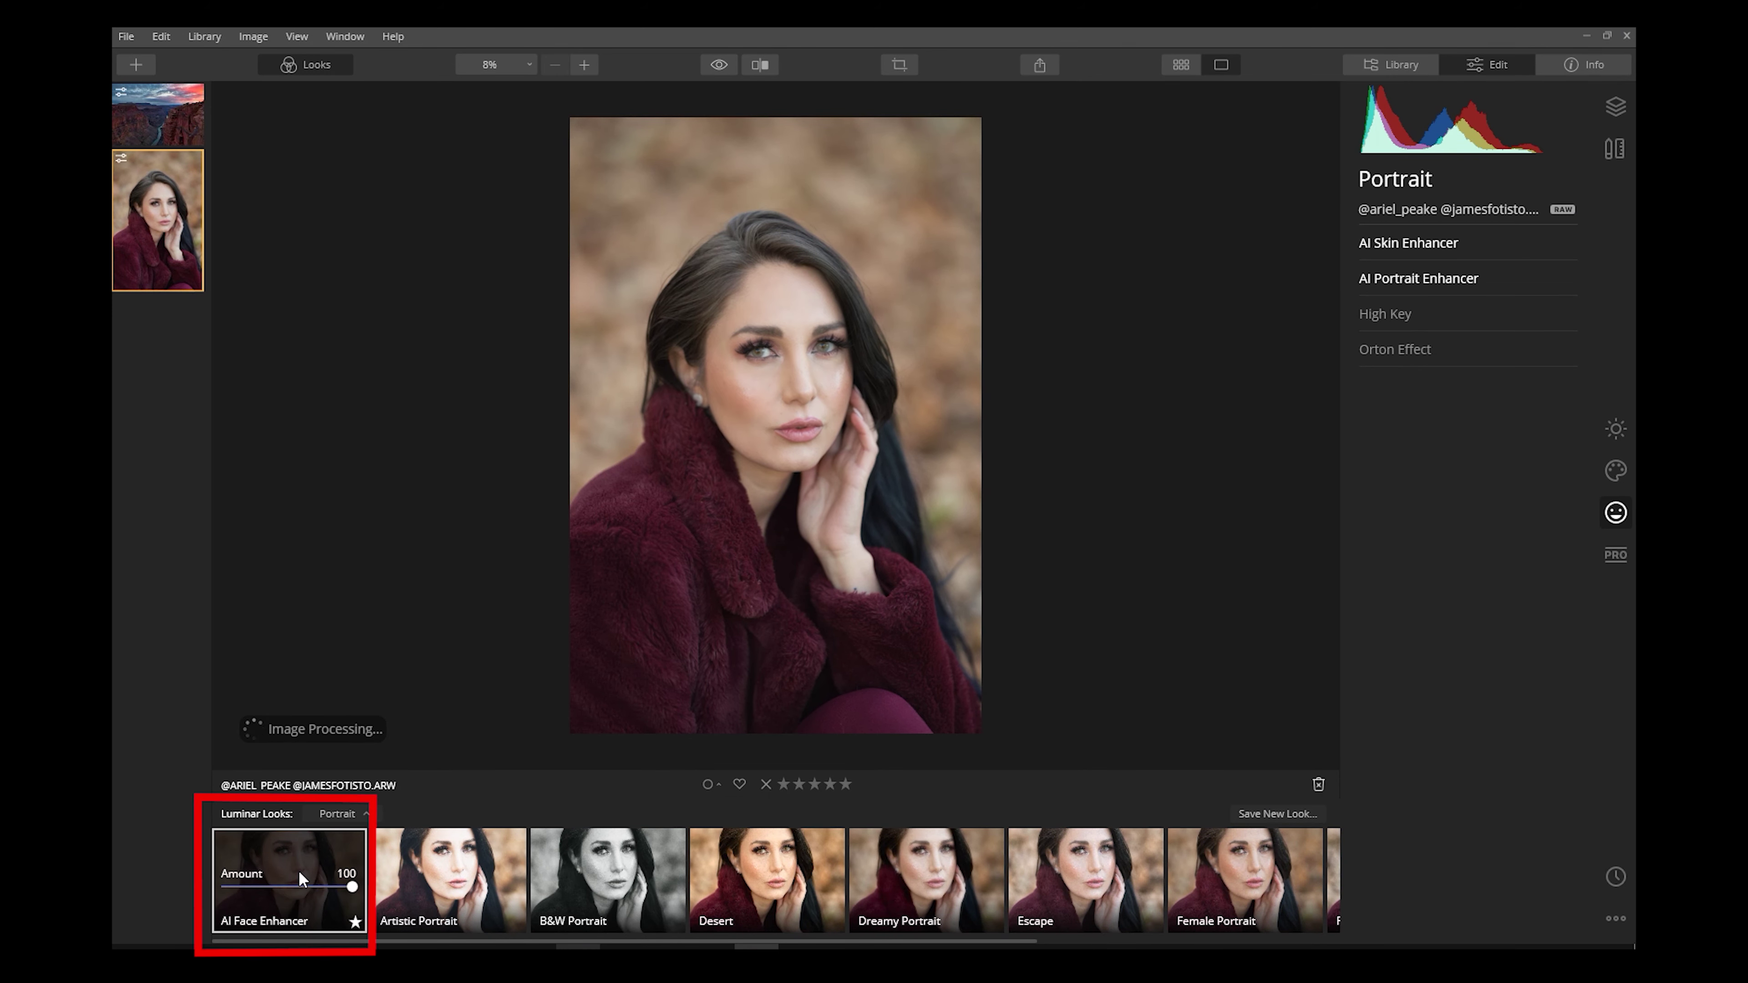
{"action": "left_click", "coordinate": [719, 66]}
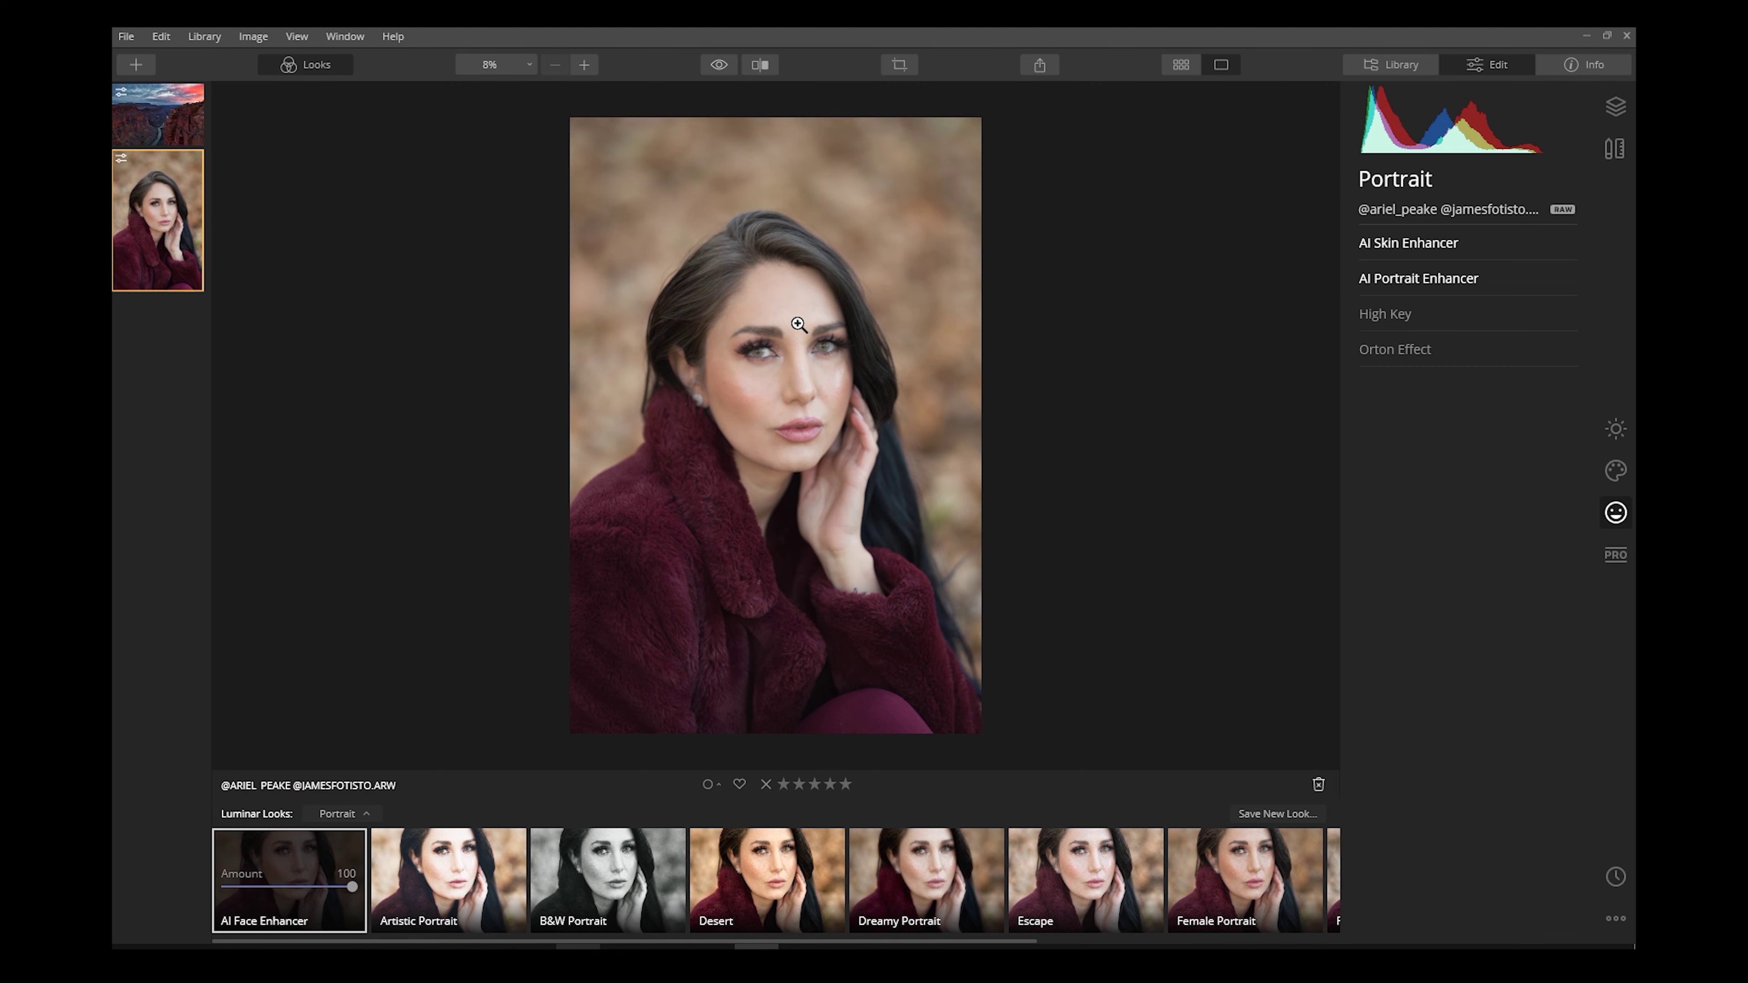
{"action": "scroll", "coordinate": [799, 326], "scroll_direction": "up", "scroll_amount": 5}
{"action": "left_click_drag", "start_coordinate": [847, 353], "coordinate": [854, 433]}
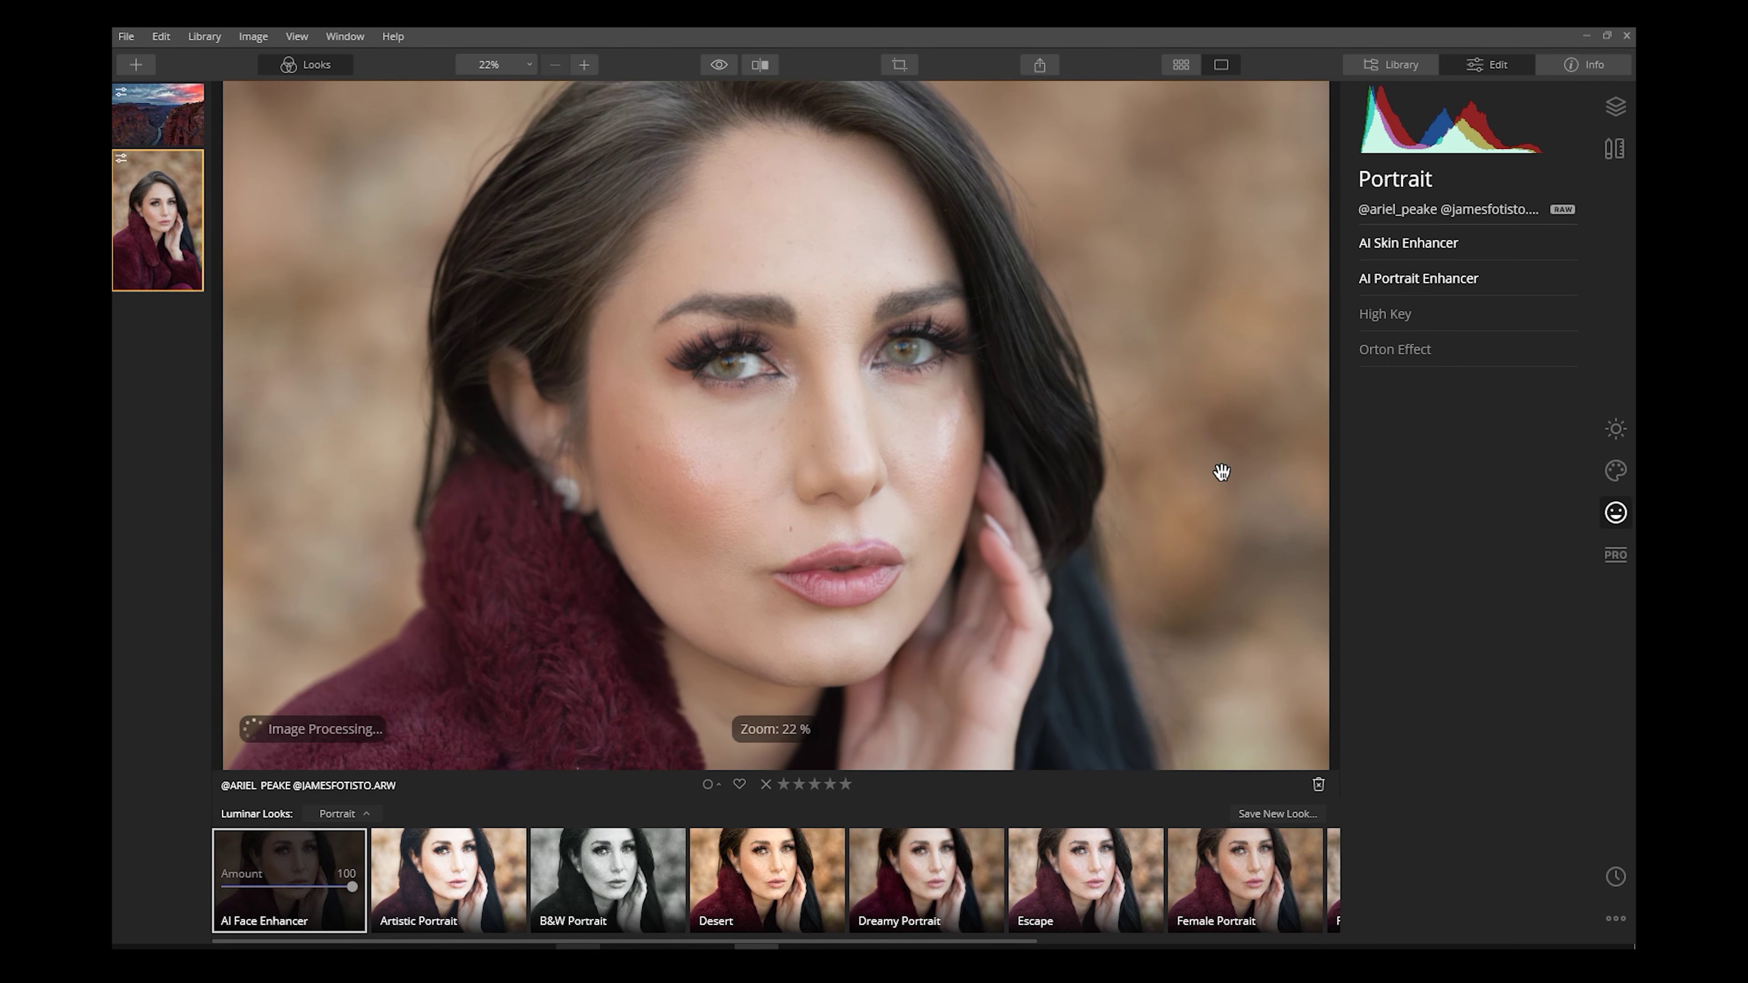
{"action": "left_click", "coordinate": [718, 66]}
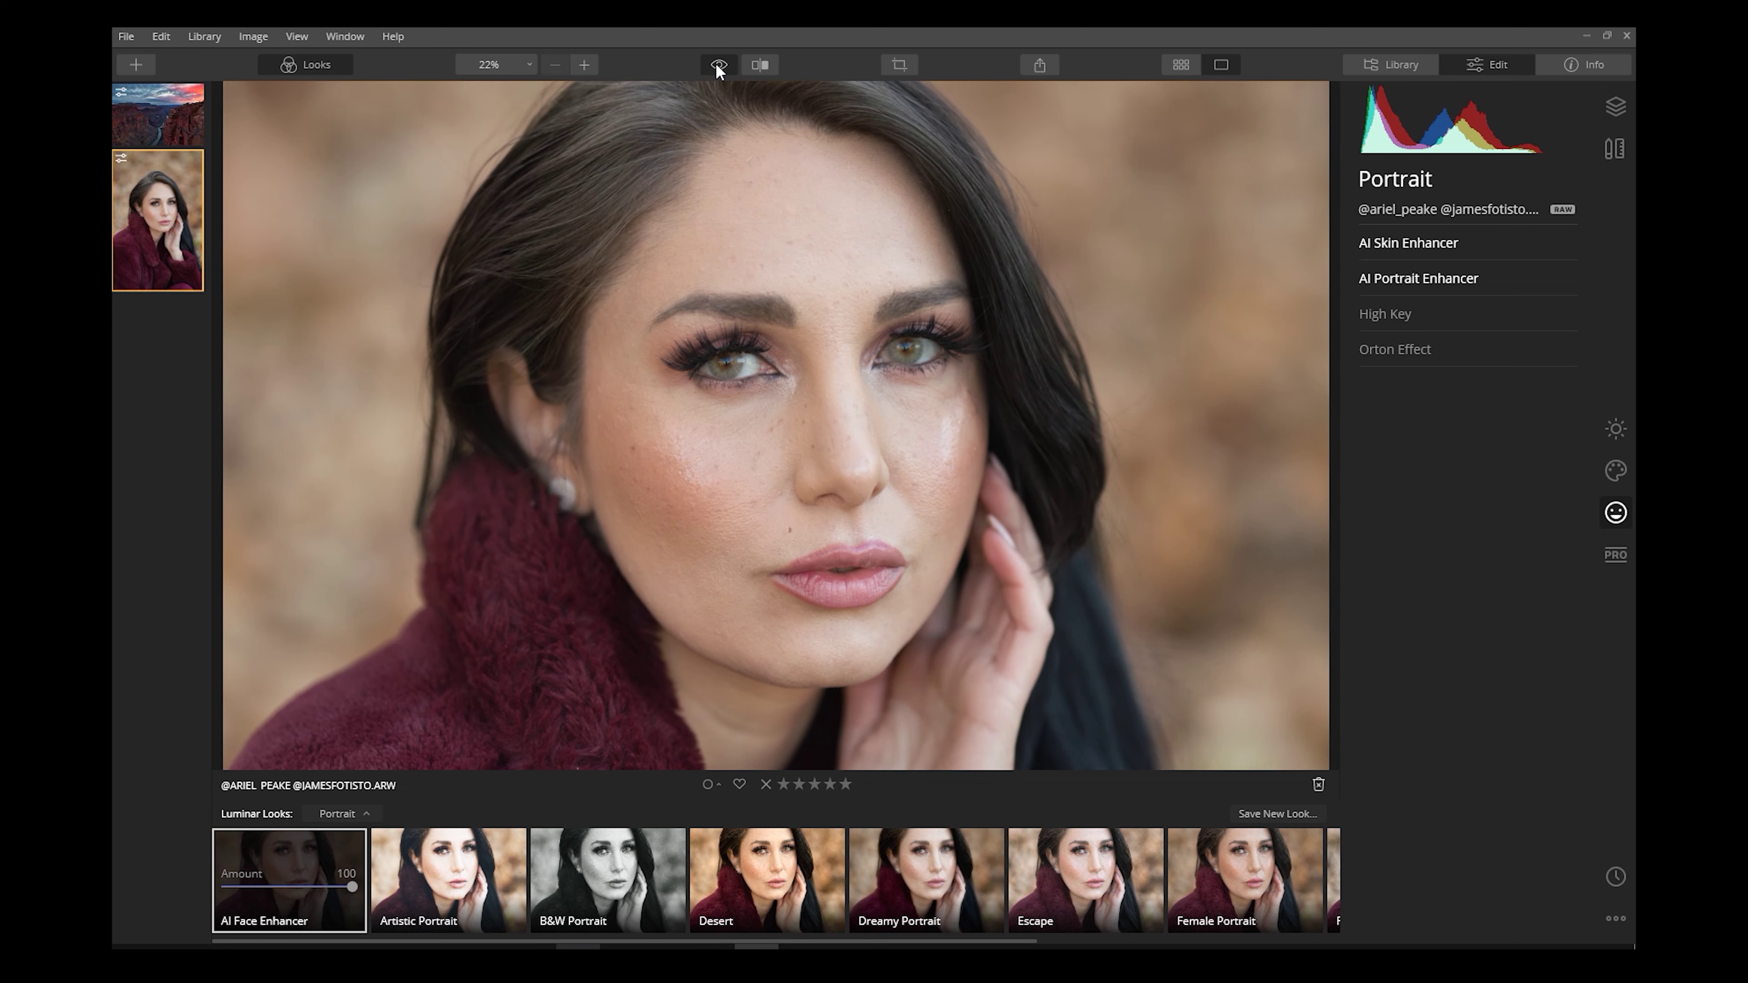
Step: Reset the portrait's adjustments, removing the AI Face Enhancer look
{"action": "scroll", "coordinate": [860, 464], "scroll_direction": "down", "scroll_amount": 5}
{"action": "right_click", "coordinate": [861, 465]}
{"action": "mouse_move", "coordinate": [972, 577]}
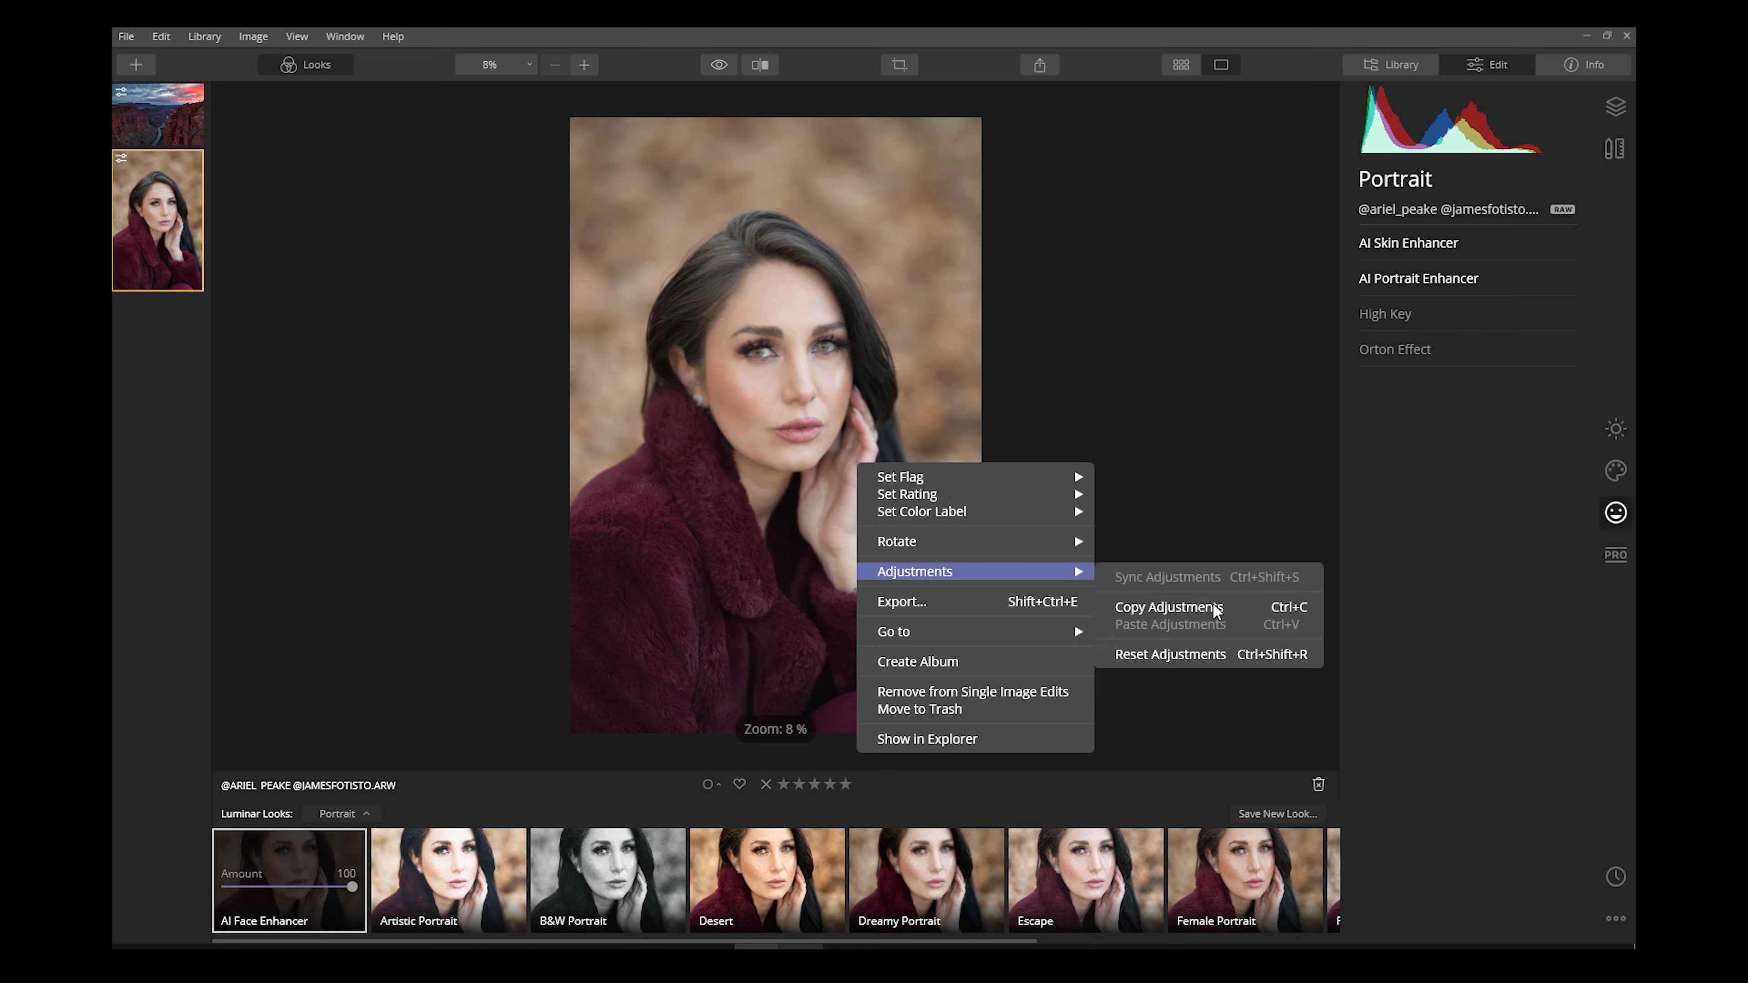
{"action": "left_click", "coordinate": [1205, 653]}
Step: Apply the Female Portrait look and toggle it against the original on the enlarged face
{"action": "left_click", "coordinate": [1221, 875]}
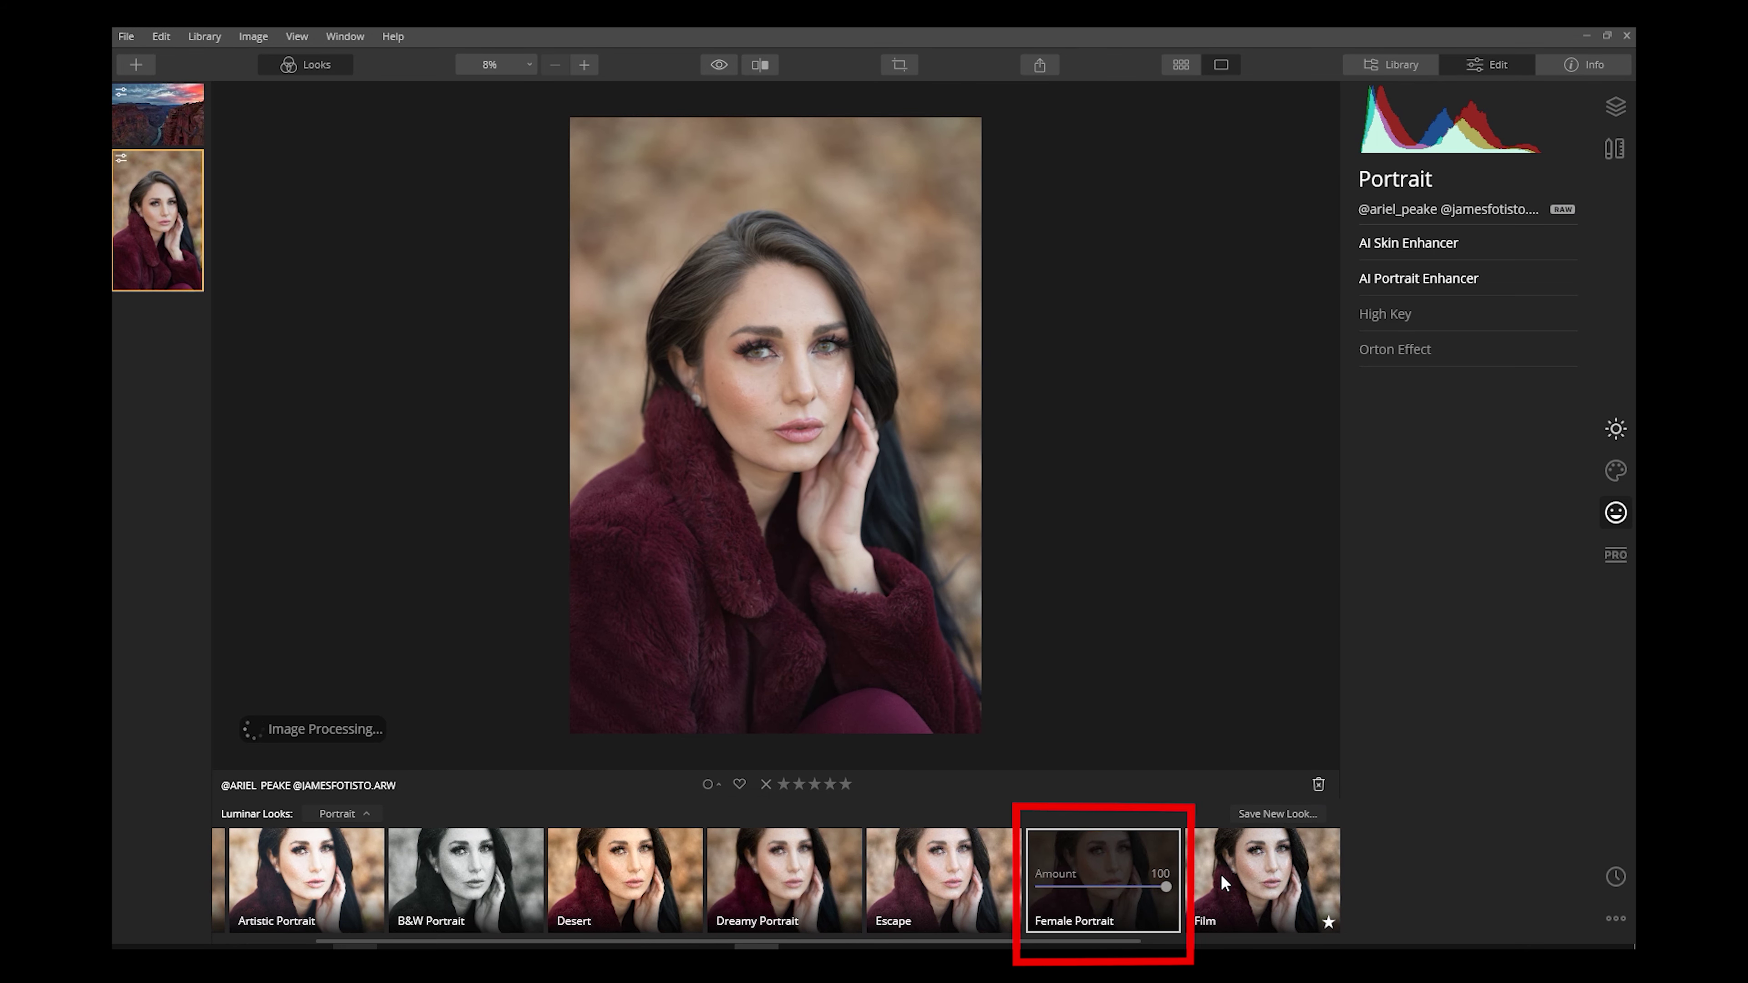
{"action": "left_click", "coordinate": [718, 66]}
{"action": "left_click", "coordinate": [718, 65]}
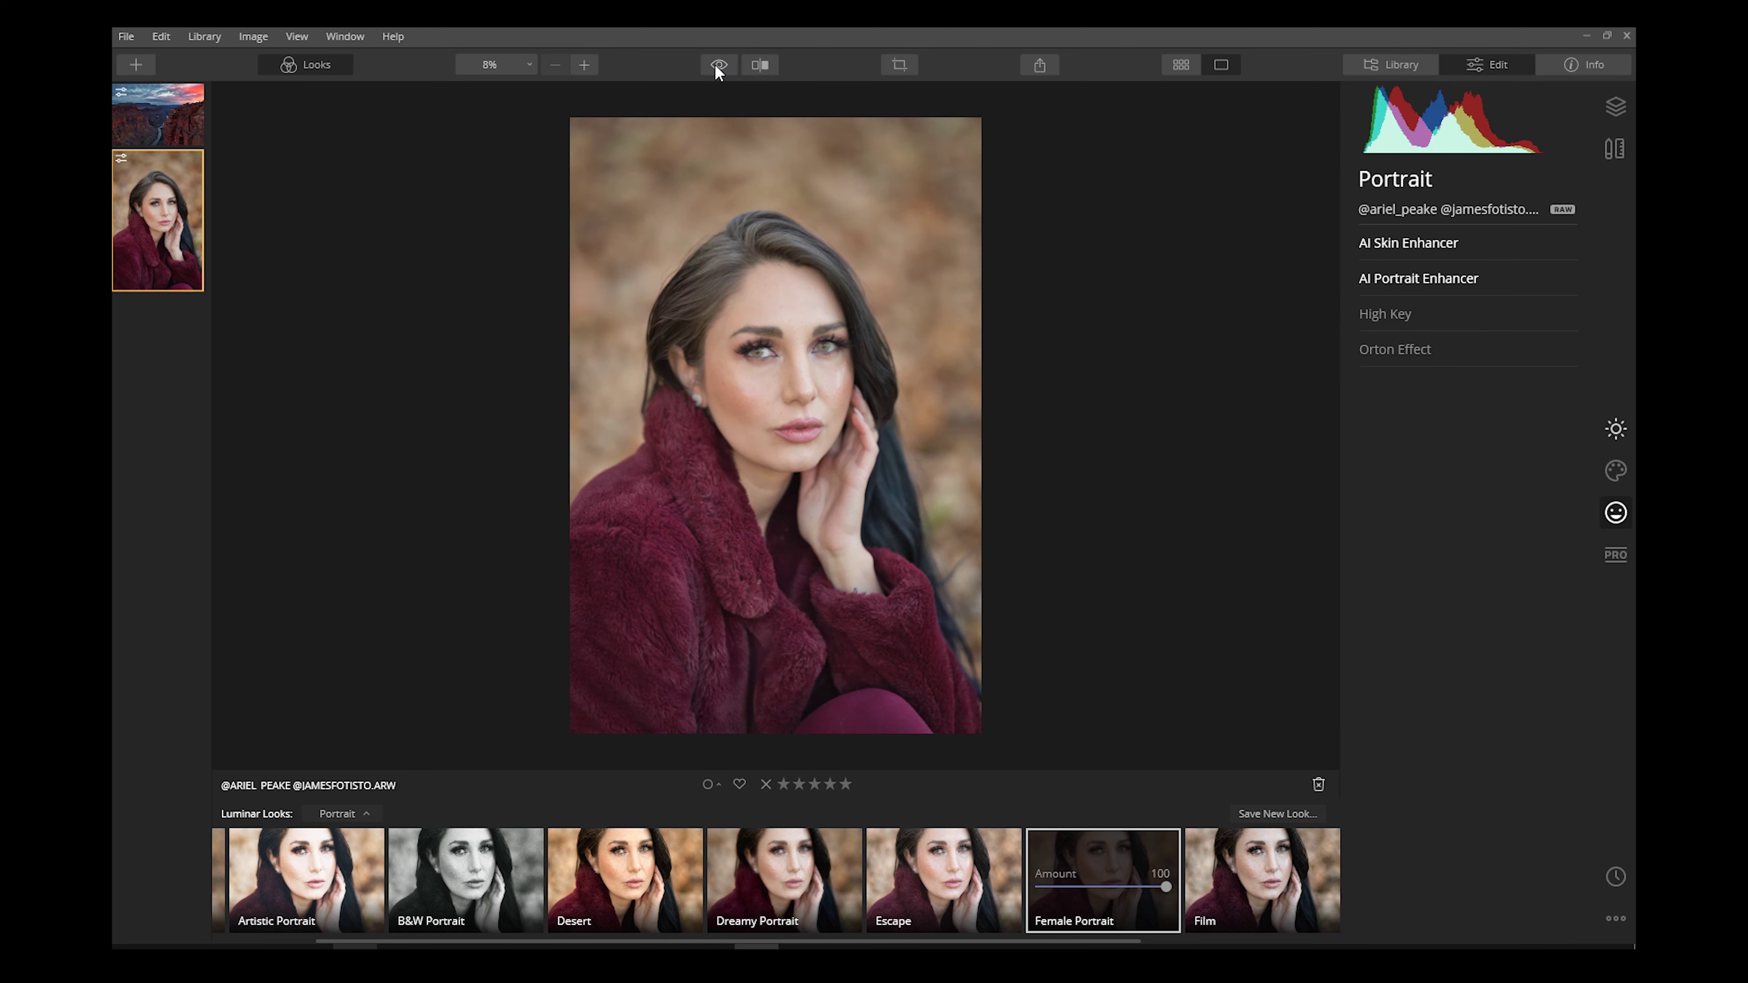
{"action": "left_click", "coordinate": [754, 310]}
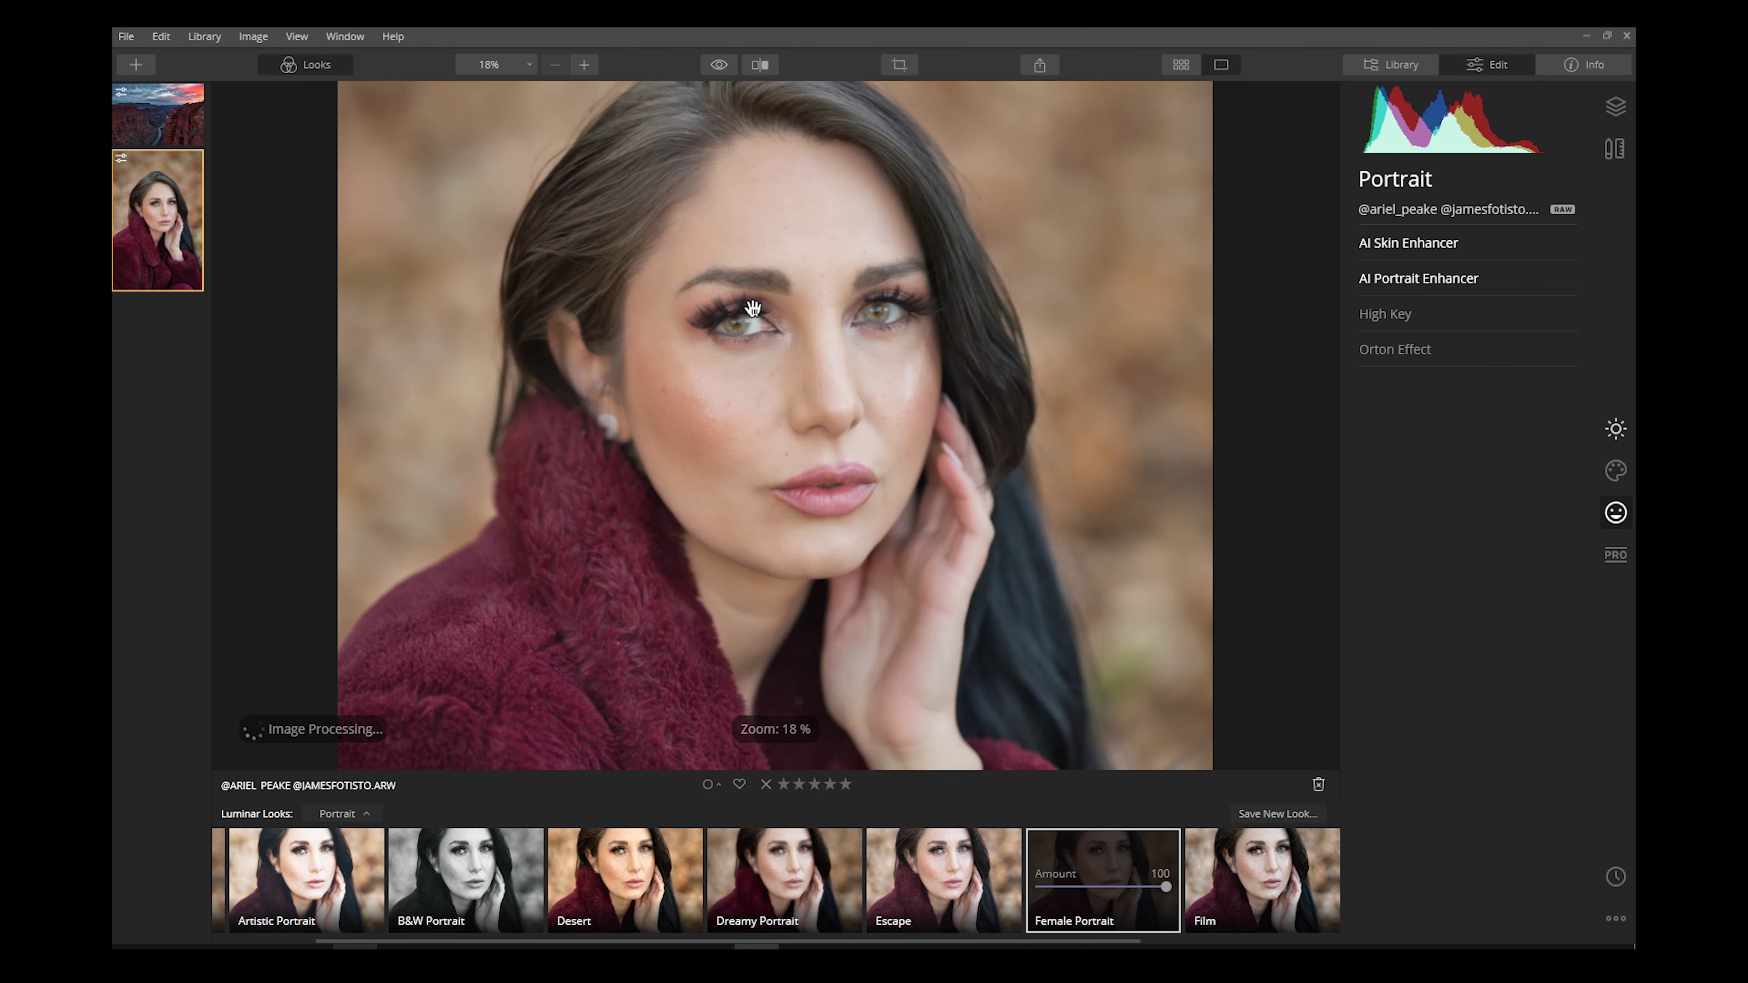
{"action": "left_click", "coordinate": [720, 66]}
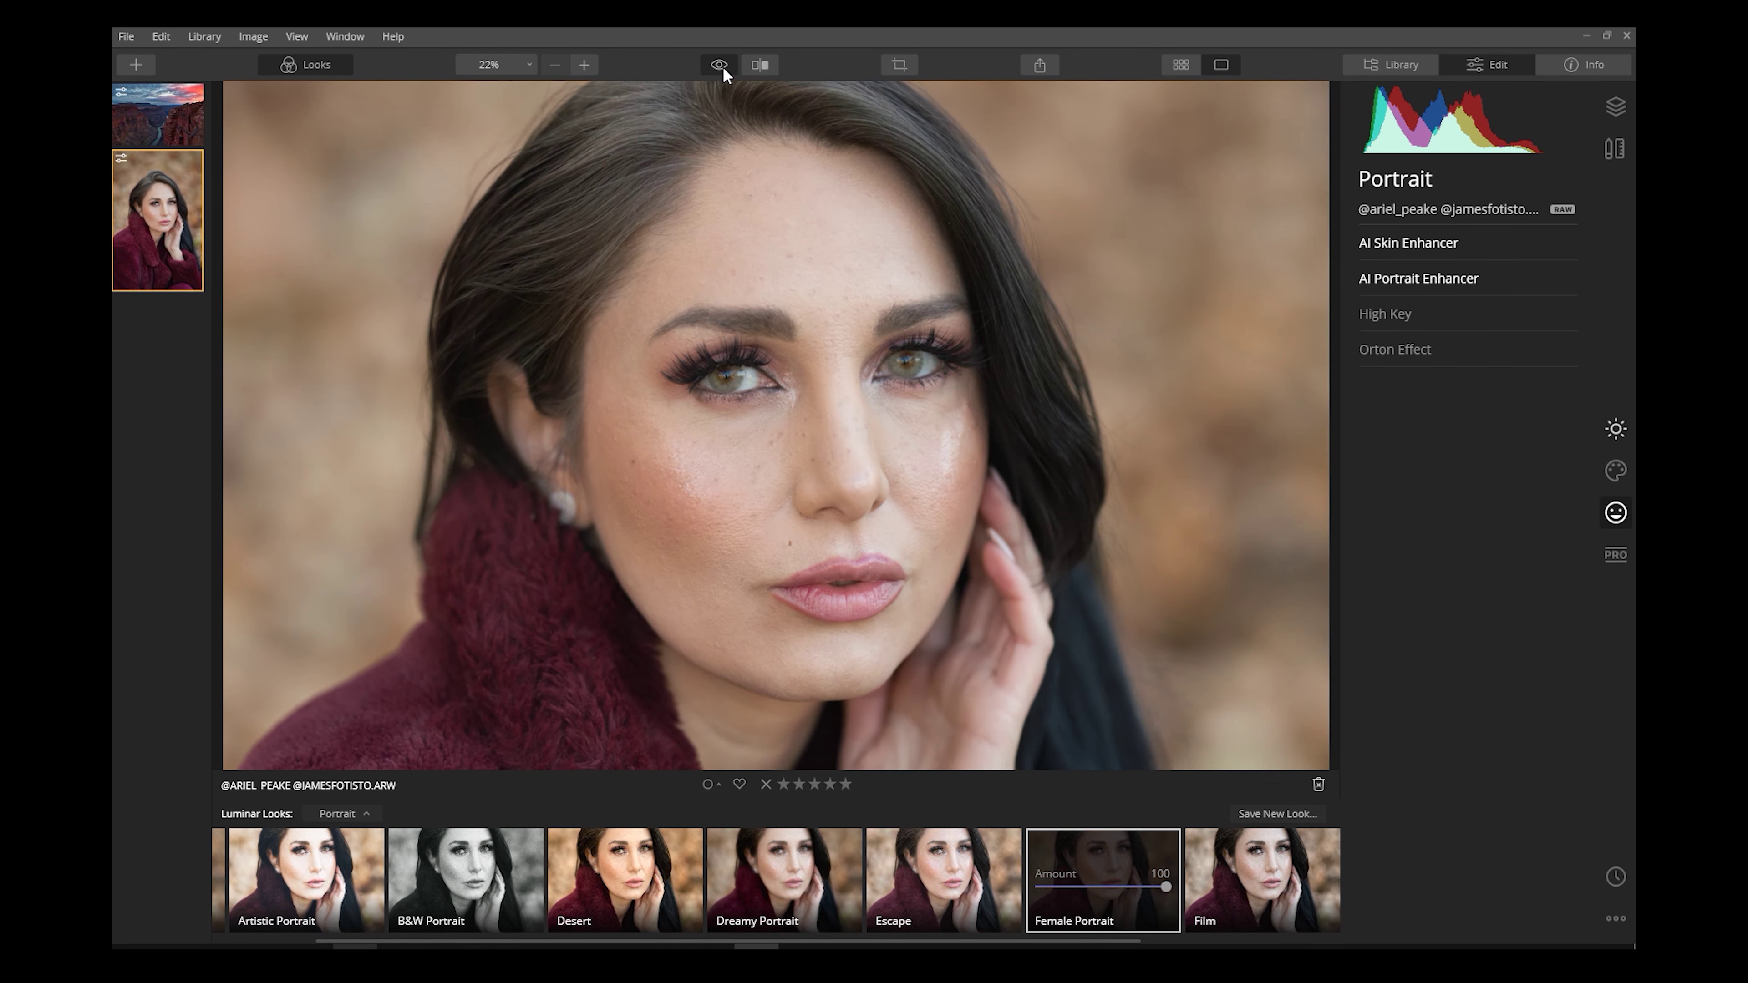
{"action": "left_click", "coordinate": [723, 67]}
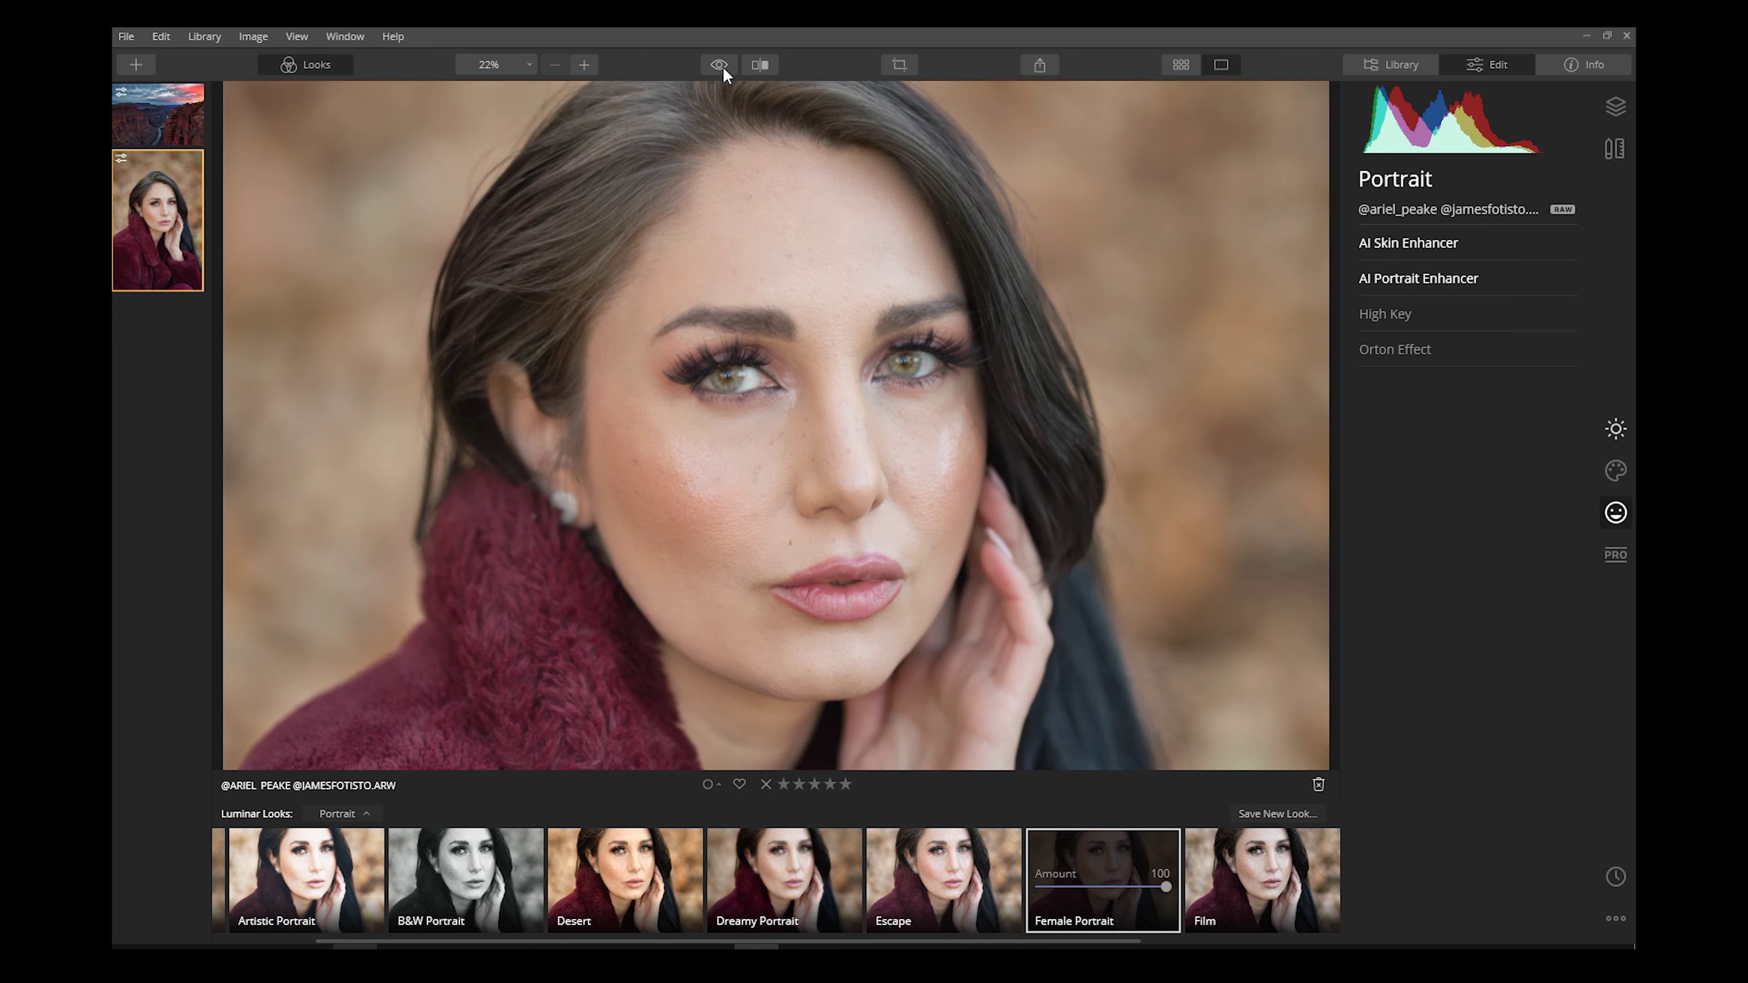
{"action": "left_click", "coordinate": [722, 65]}
{"action": "left_click", "coordinate": [723, 66]}
Step: Fit the whole portrait in view and compare the Female Portrait look with the original
{"action": "key", "text": "ctrl+0"}
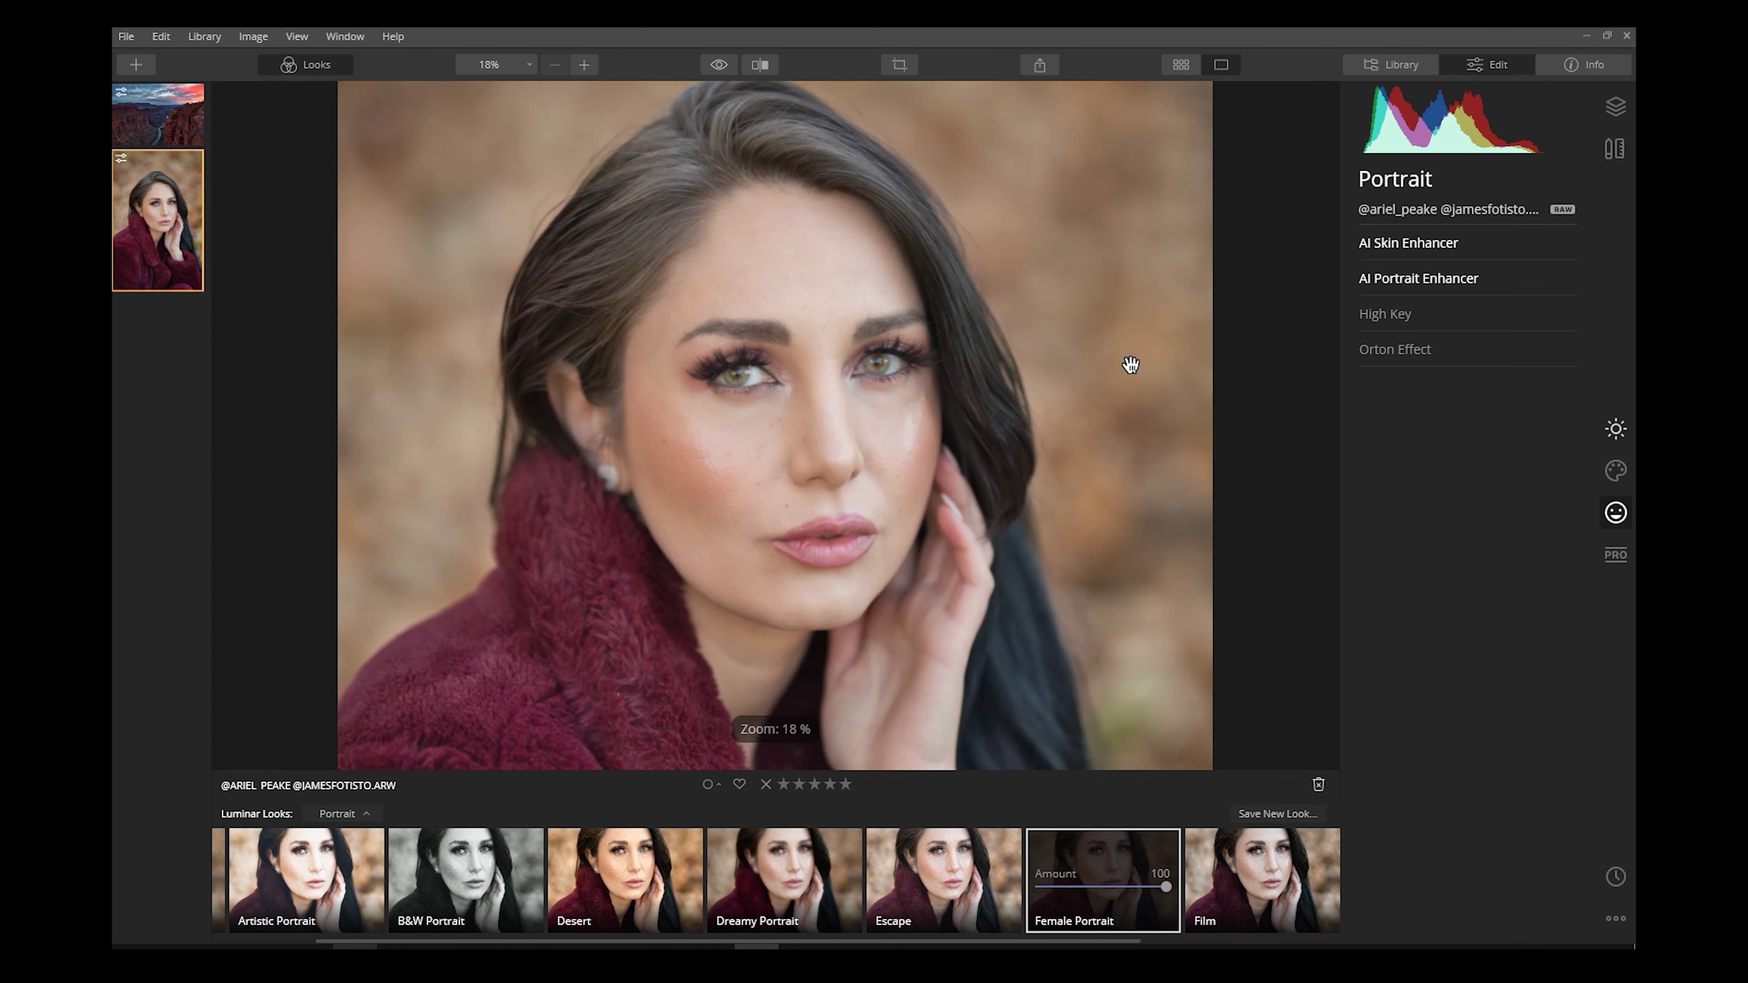
{"action": "scroll", "coordinate": [1011, 382], "scroll_direction": "down", "scroll_amount": 1}
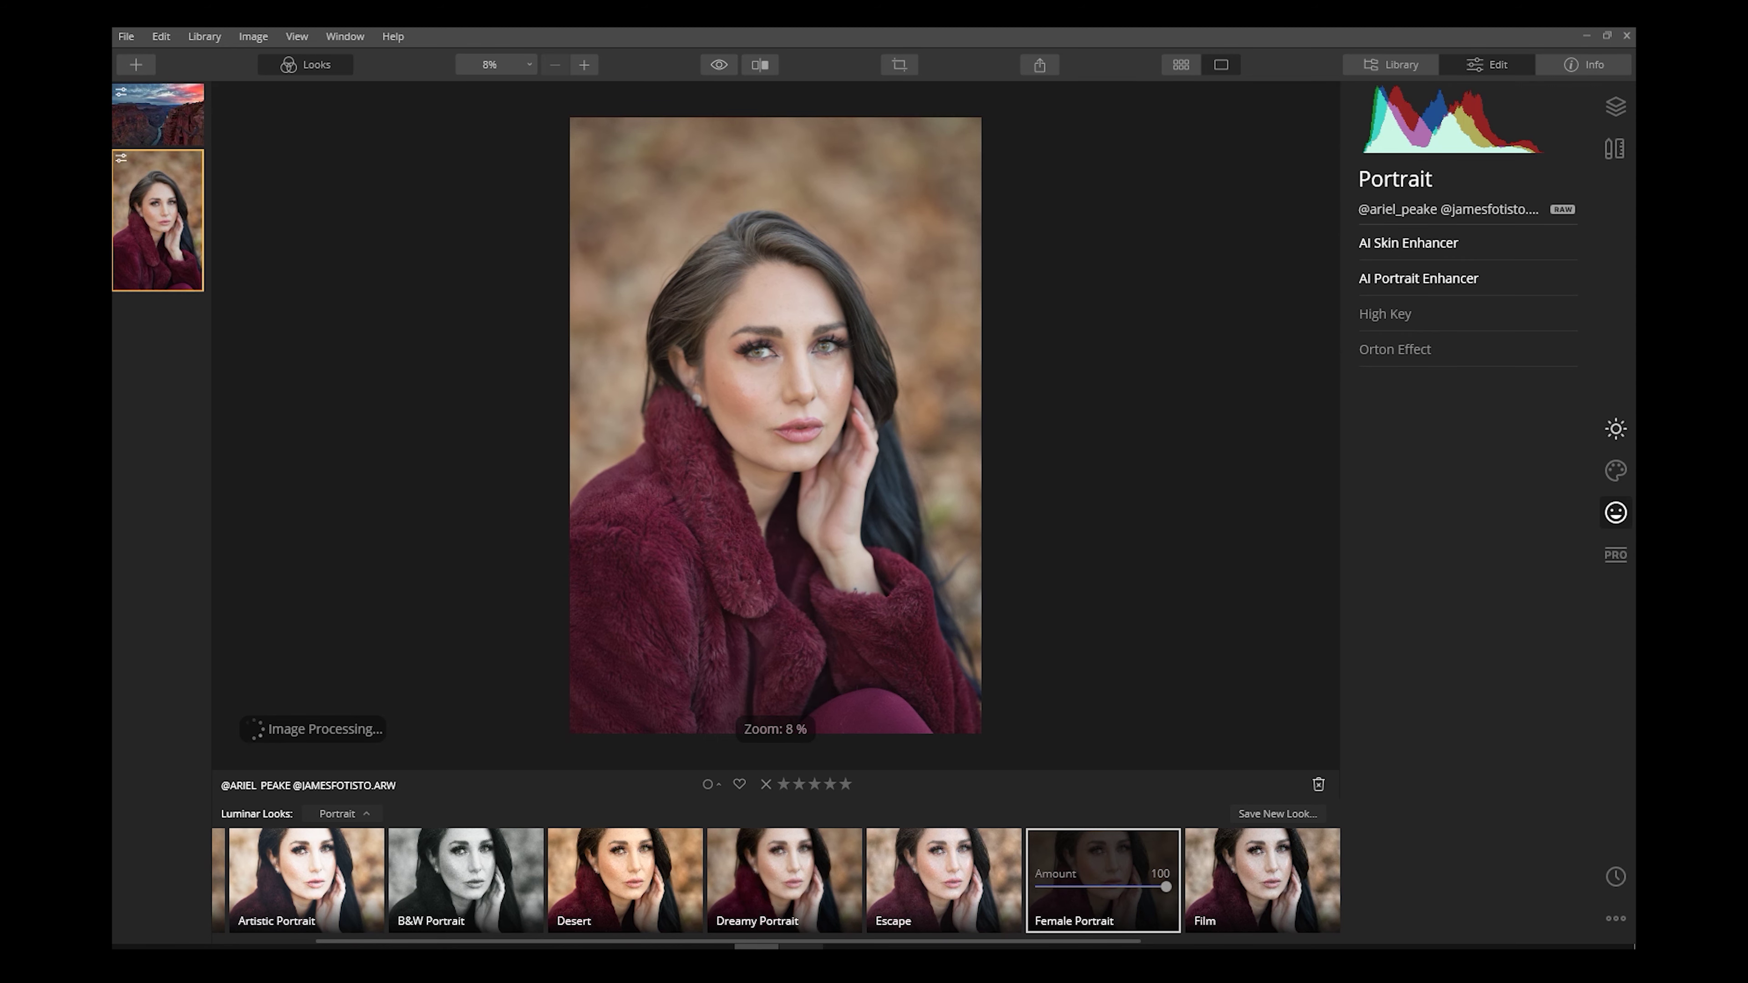
{"action": "scroll", "coordinate": [1007, 378], "scroll_direction": "up", "scroll_amount": 1}
{"action": "scroll", "coordinate": [1131, 364], "scroll_direction": "up", "scroll_amount": 2}
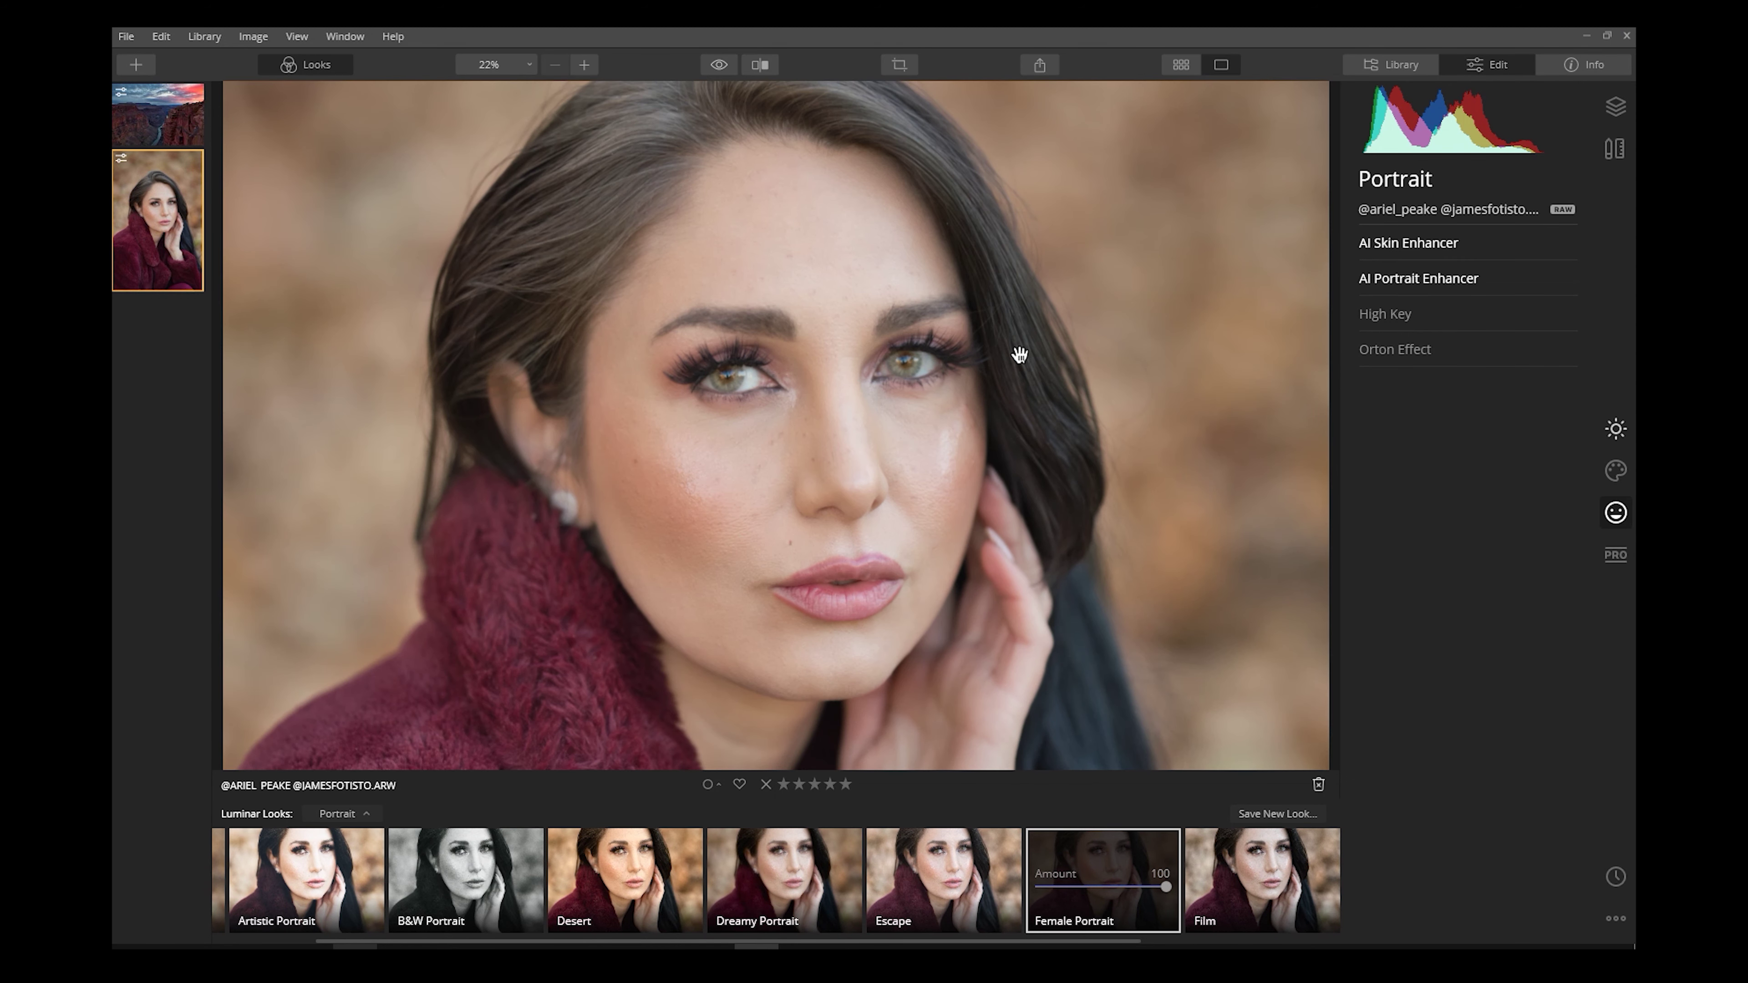
{"action": "left_click_drag", "start_coordinate": [723, 67], "coordinate": [722, 67]}
{"action": "left_click_drag", "start_coordinate": [723, 65], "coordinate": [723, 66]}
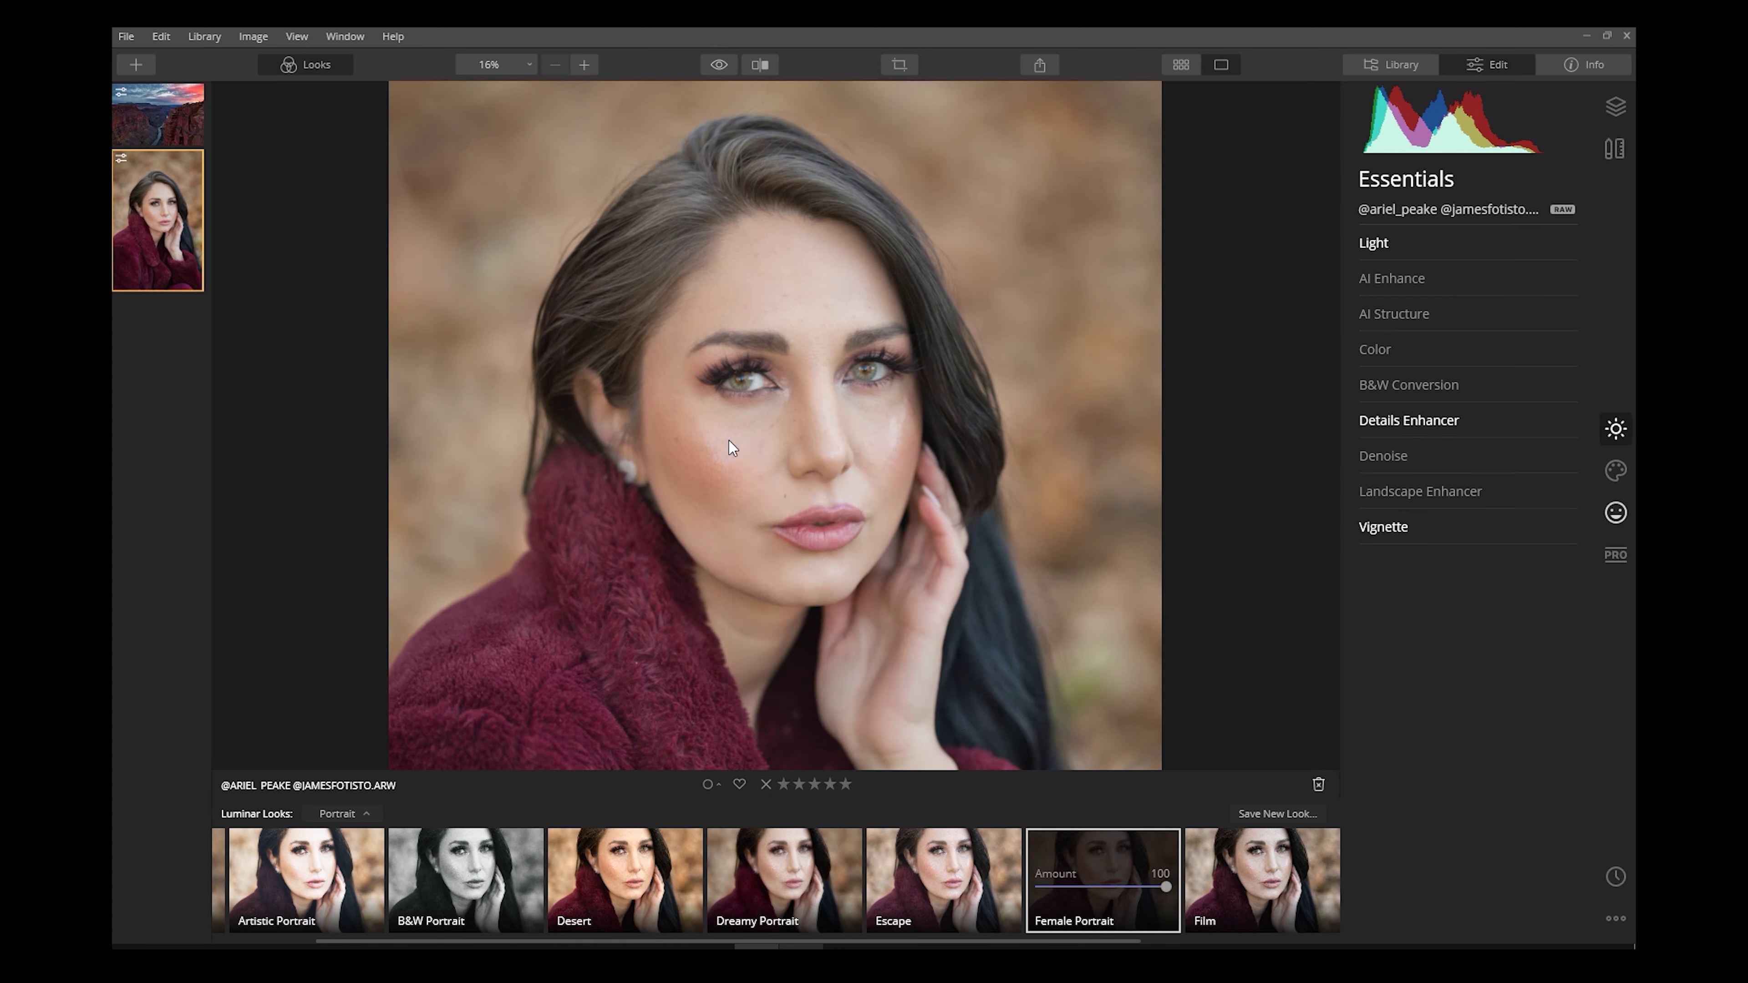
Step: Reset the portrait to its unedited state
{"action": "right_click", "coordinate": [730, 440]}
{"action": "mouse_move", "coordinate": [895, 548]}
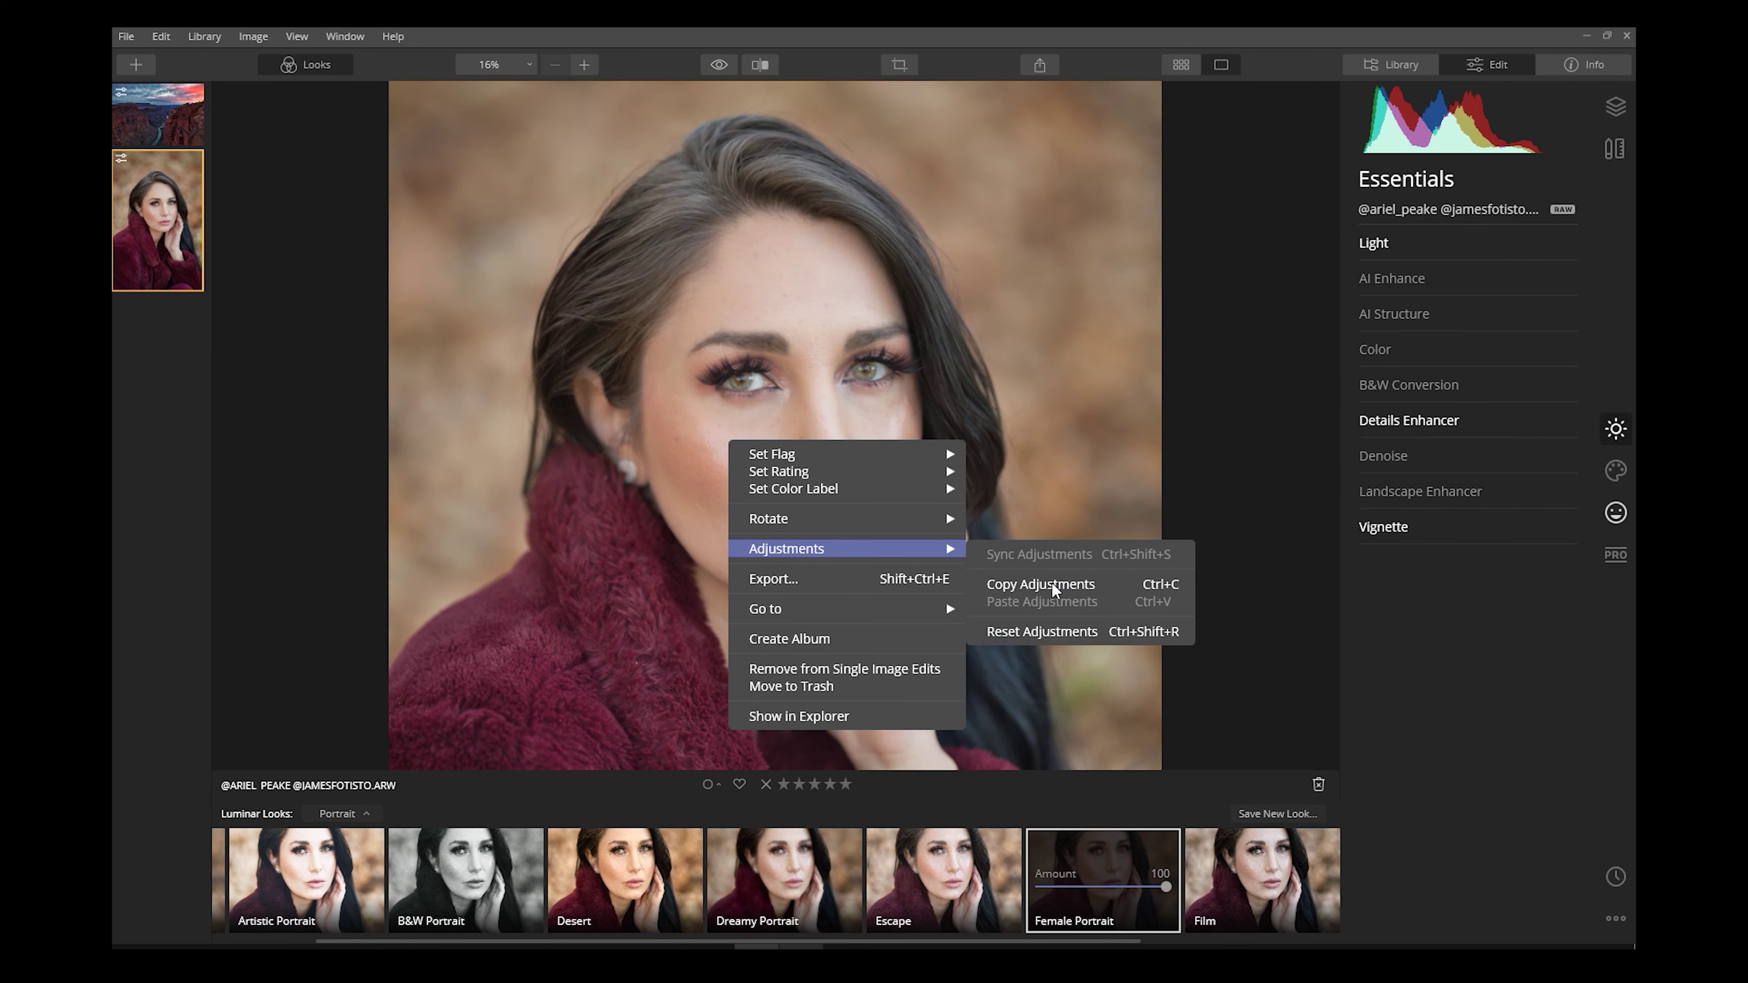
{"action": "left_click", "coordinate": [1083, 636]}
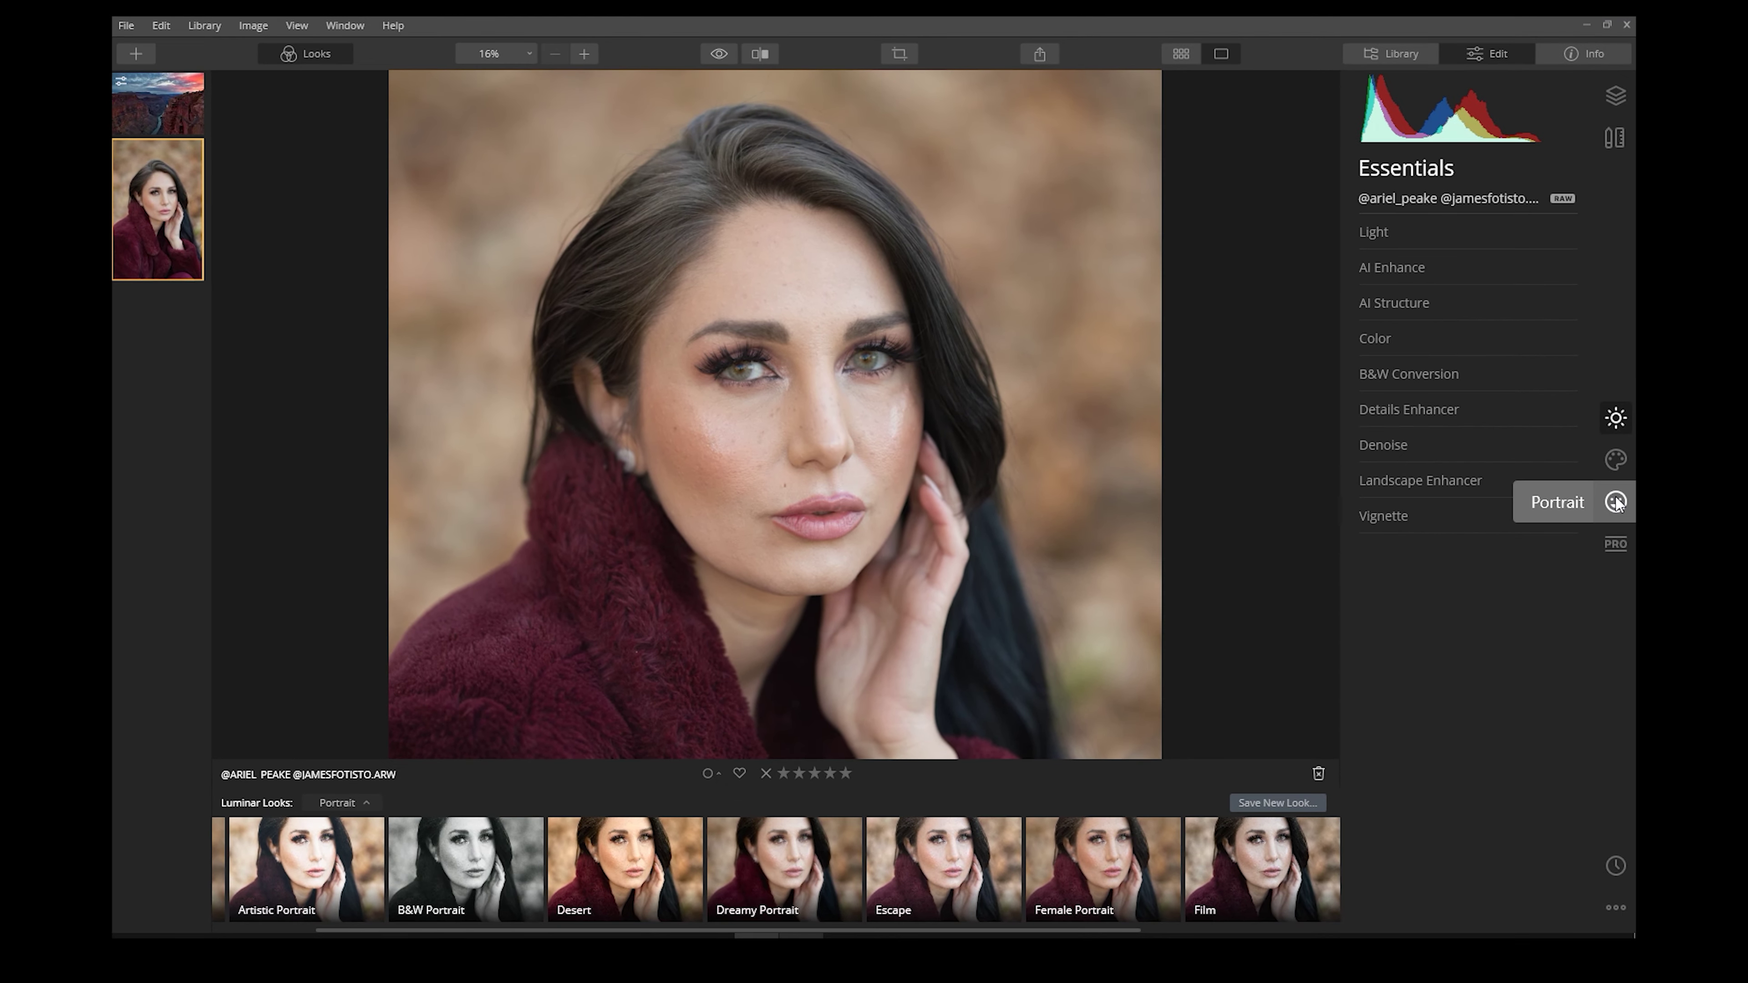
Step: Raise AI Skin Enhancer Amount to 46 and compare the zoomed face with the original
{"action": "left_click", "coordinate": [1632, 508]}
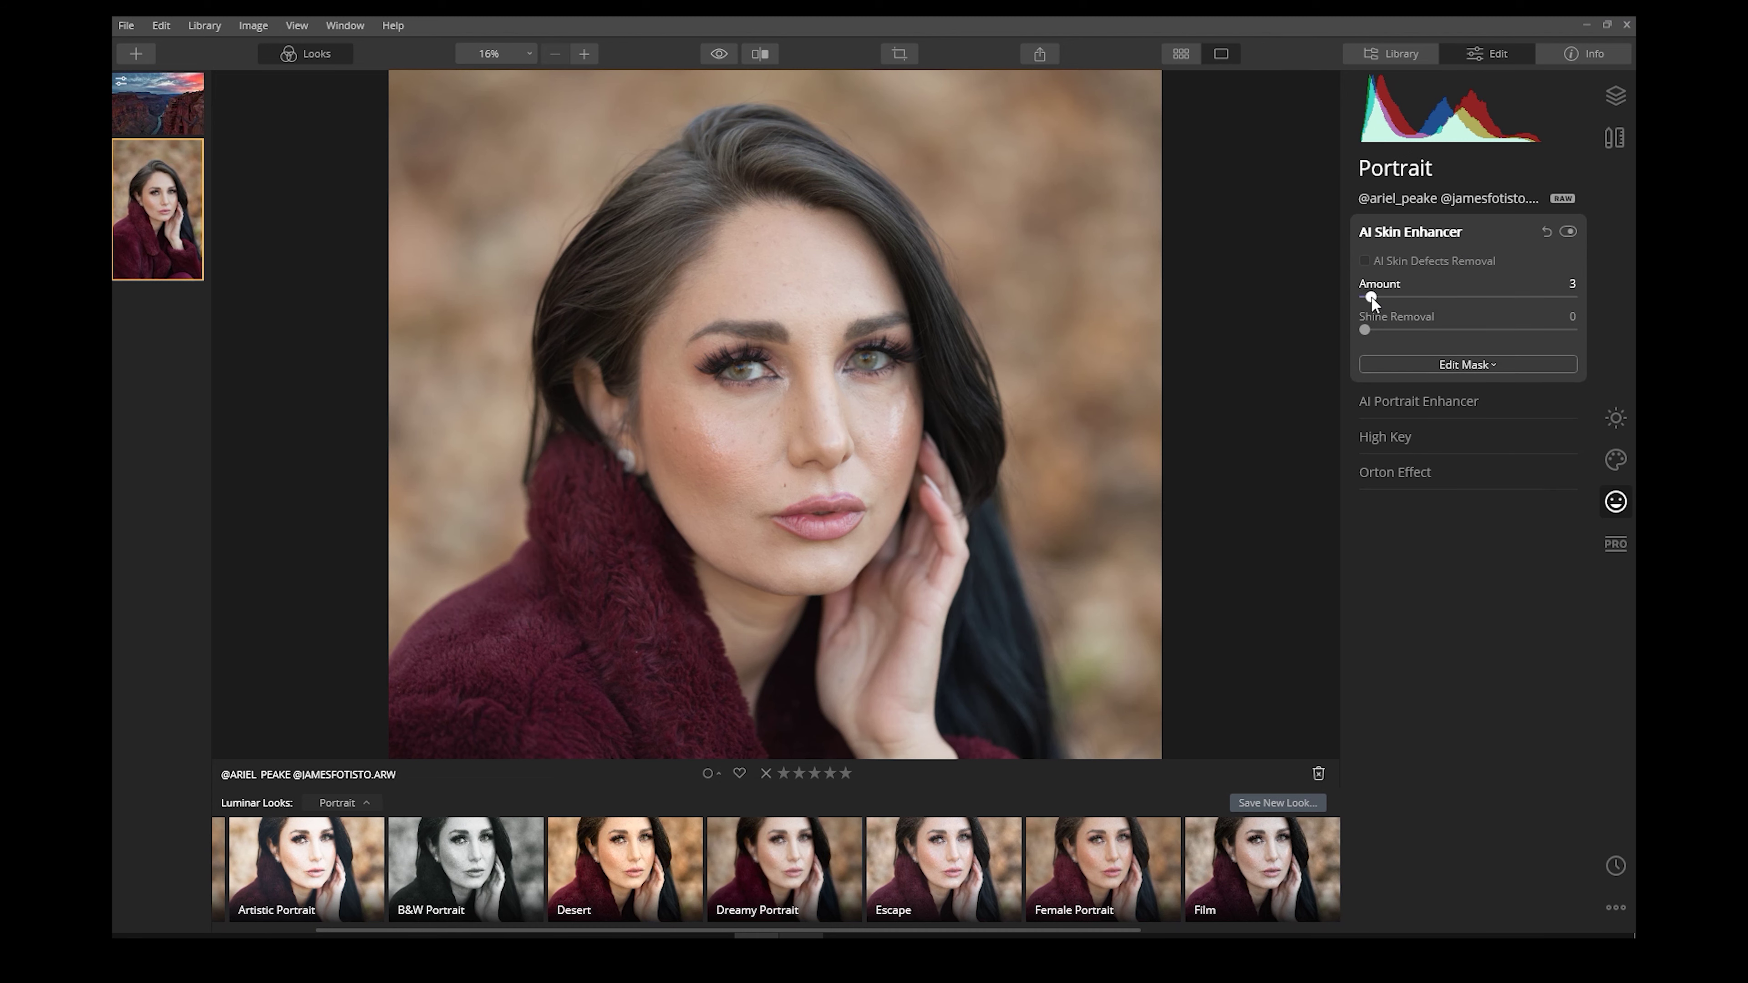
{"action": "left_click_drag", "start_coordinate": [1372, 297], "coordinate": [1422, 330]}
{"action": "key", "text": "ctrl+equal"}
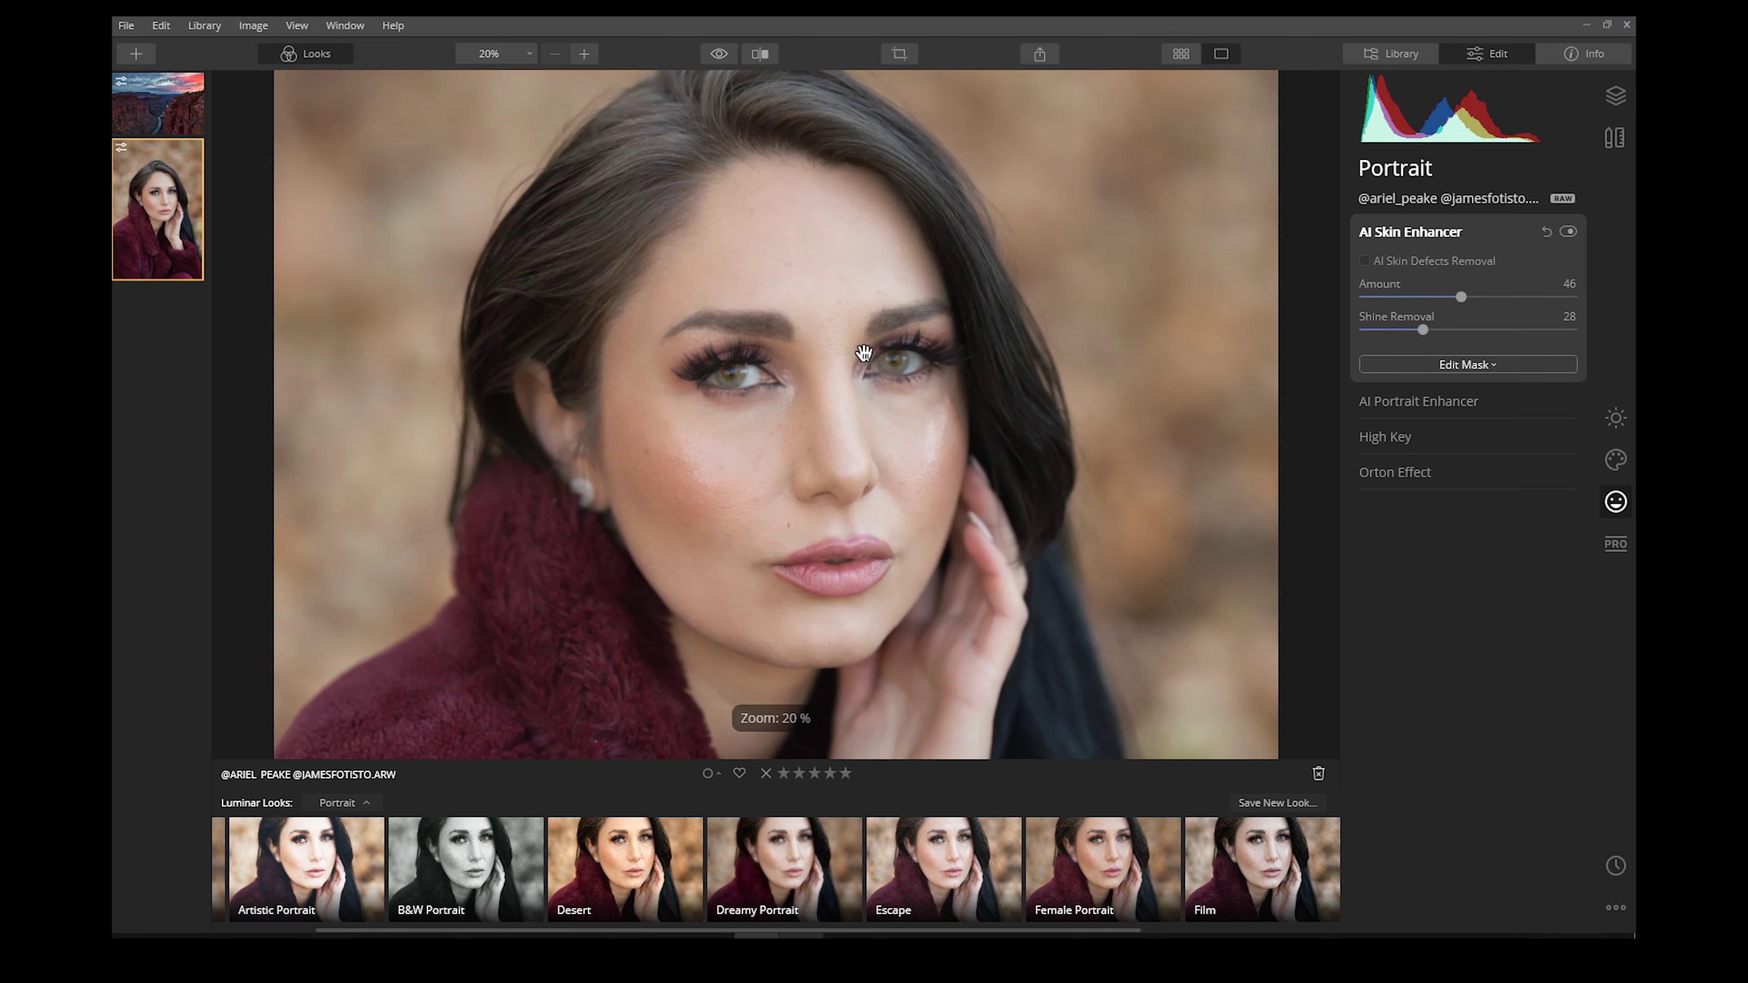
{"action": "left_click", "coordinate": [717, 55]}
{"action": "left_click", "coordinate": [717, 55]}
Step: Push AI Skin Enhancer Amount to 100 and Shine Removal to 41, then collapse its settings
{"action": "left_click_drag", "start_coordinate": [1524, 297], "coordinate": [1593, 304]}
{"action": "left_click_drag", "start_coordinate": [1425, 329], "coordinate": [1453, 325]}
{"action": "scroll", "coordinate": [793, 285], "scroll_direction": "up", "scroll_amount": 2}
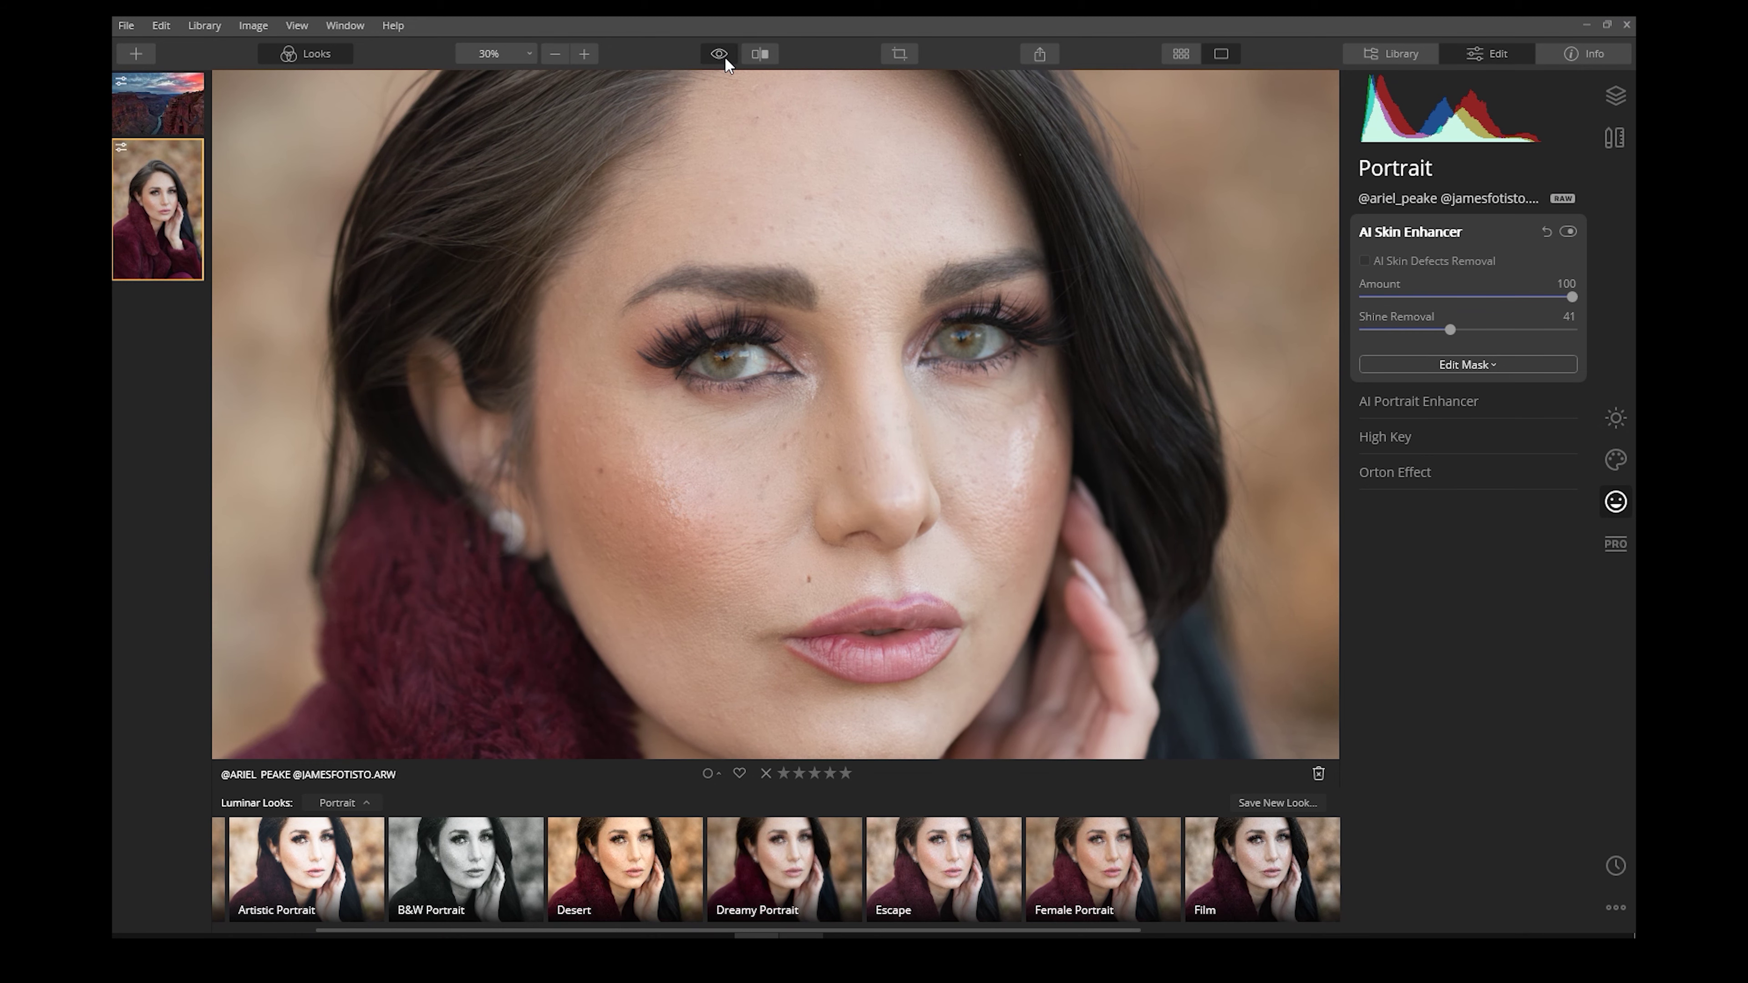
{"action": "key", "text": "ctrl+0"}
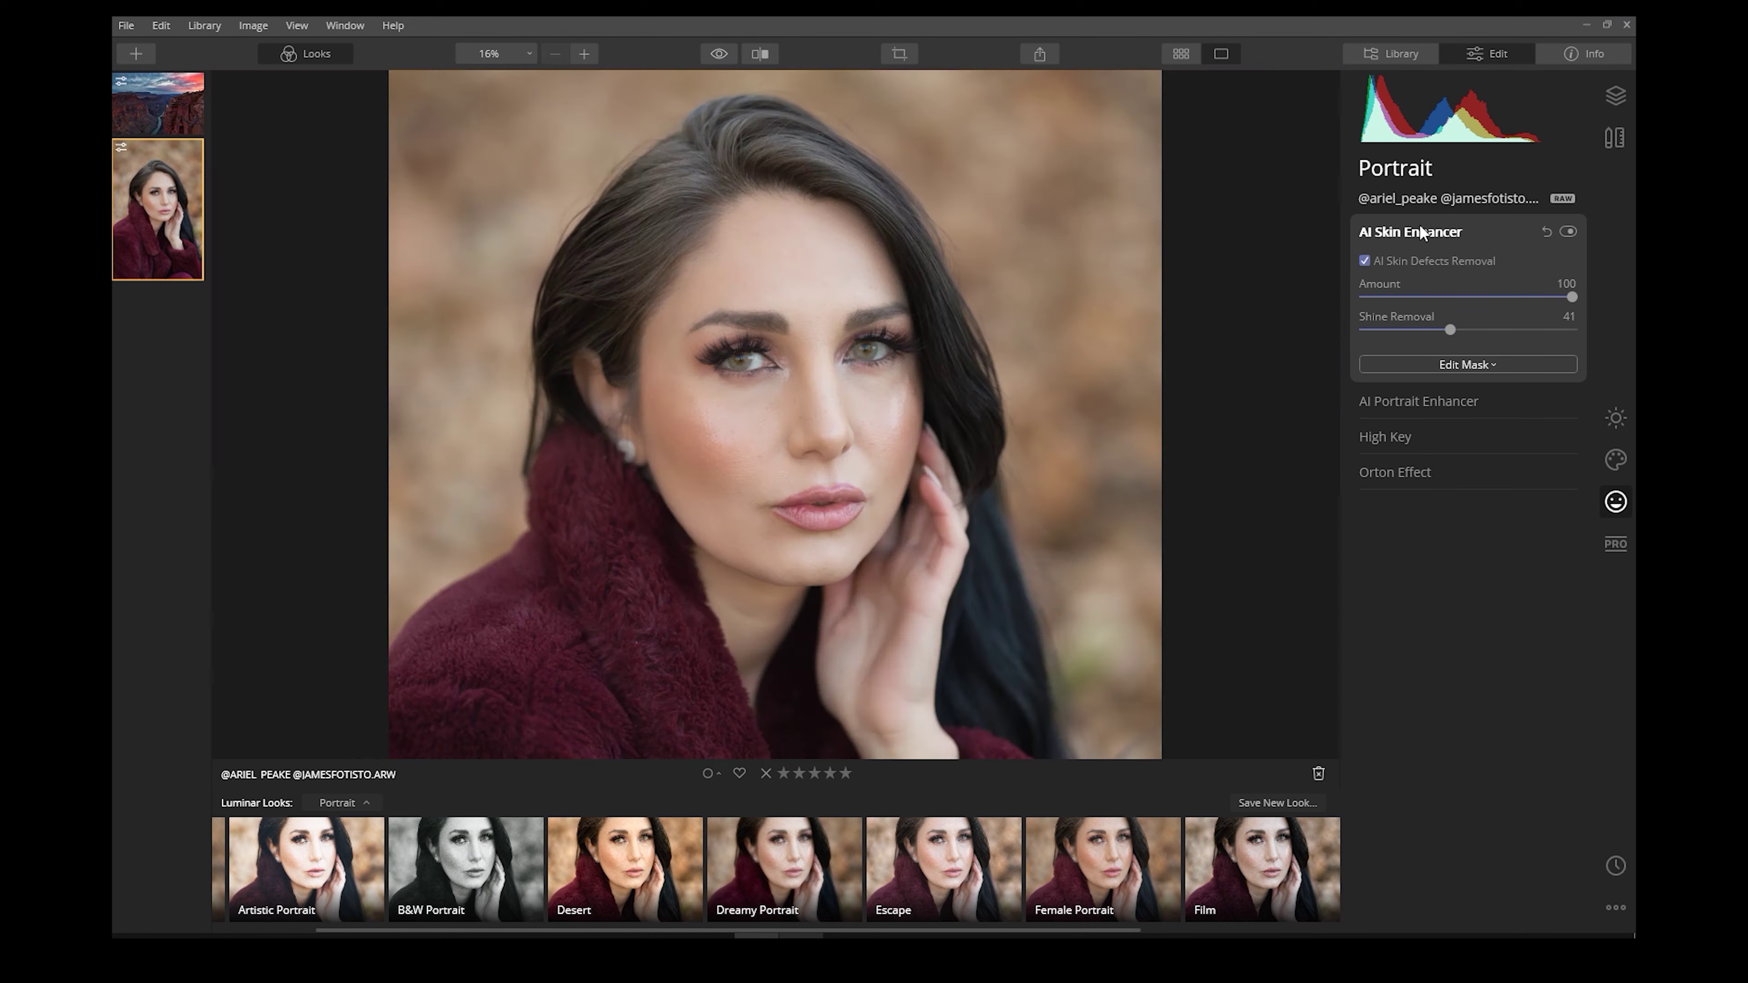
{"action": "left_click", "coordinate": [1419, 227]}
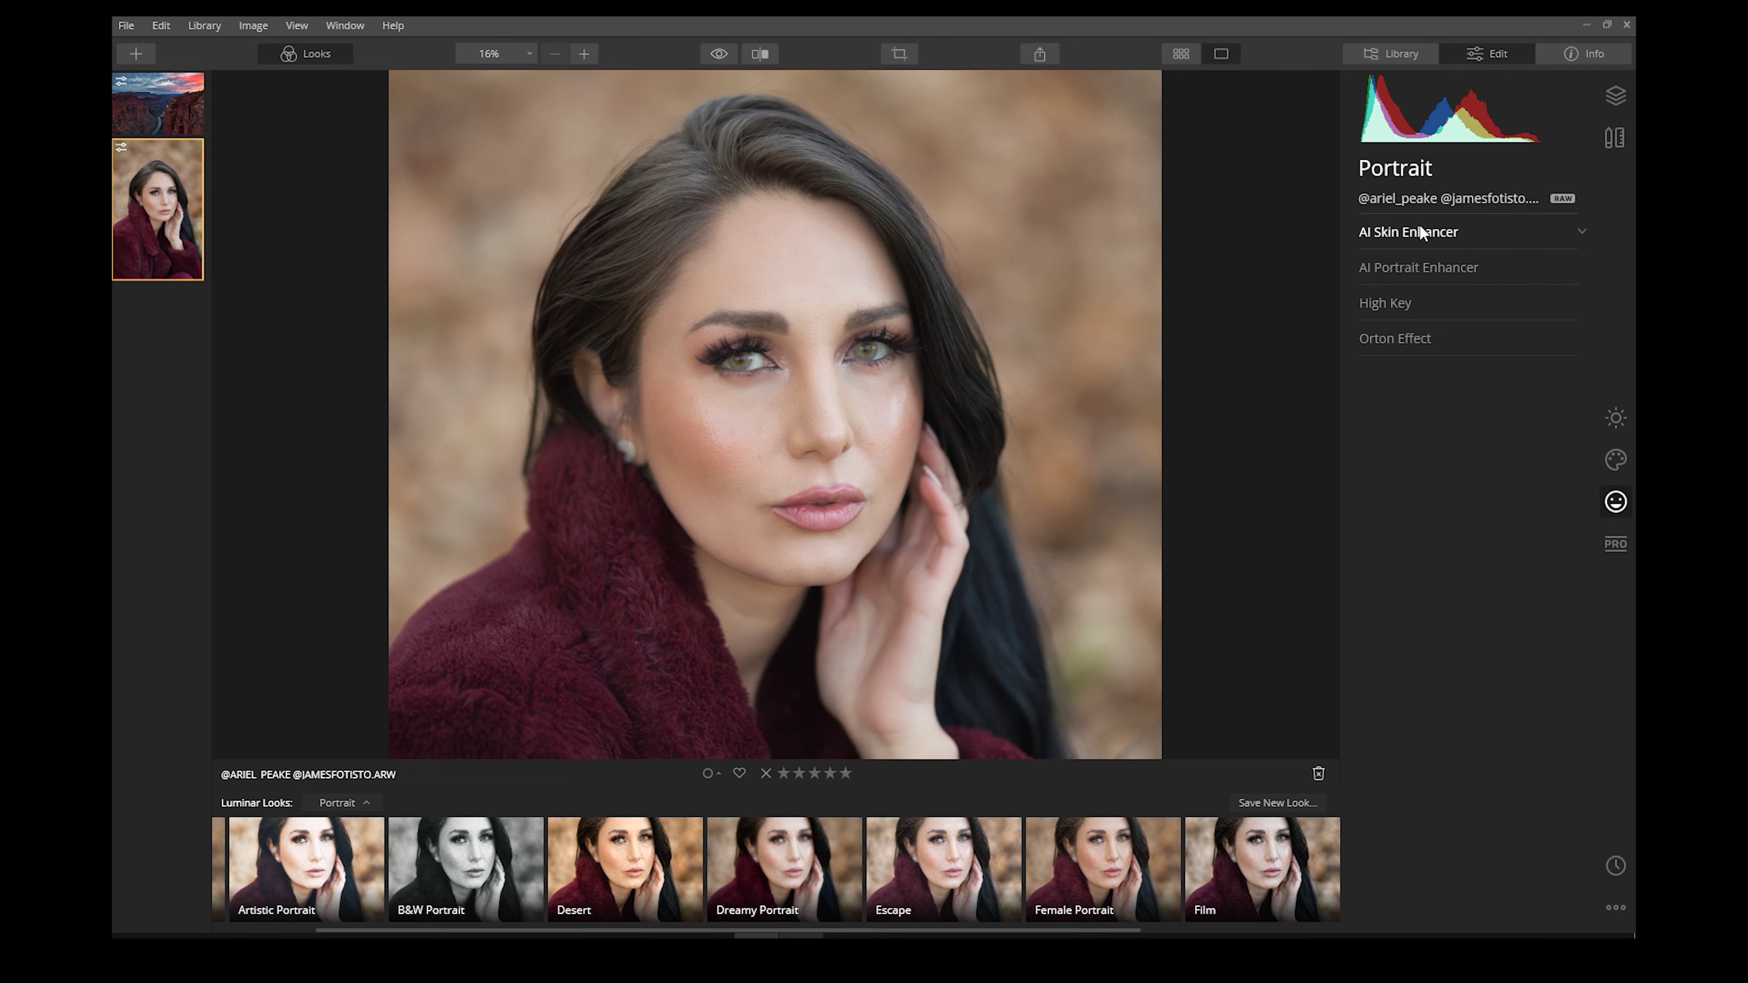
Step: Set AI Portrait Enhancer Face Light 39, Eye Whitening 61, Eye Enhancer 45, Slim Face 34
{"action": "left_click", "coordinate": [1428, 268]}
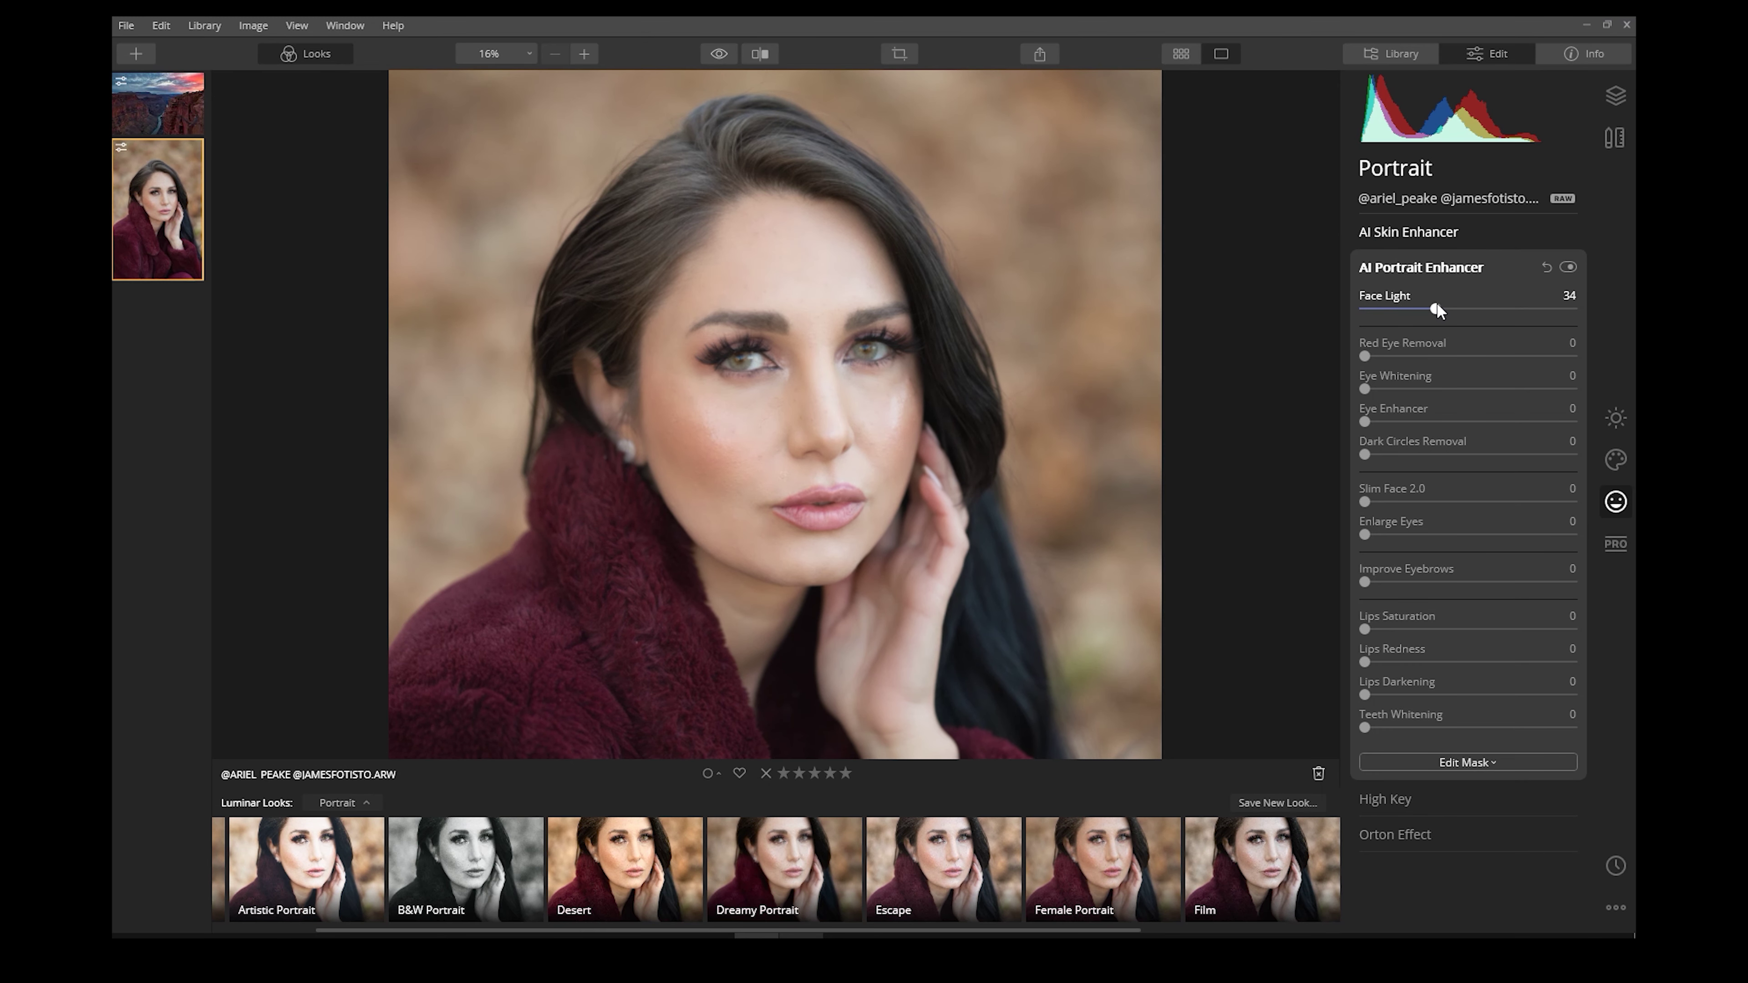
{"action": "left_click_drag", "start_coordinate": [1444, 309], "coordinate": [1446, 309]}
{"action": "left_click_drag", "start_coordinate": [1365, 389], "coordinate": [1457, 420]}
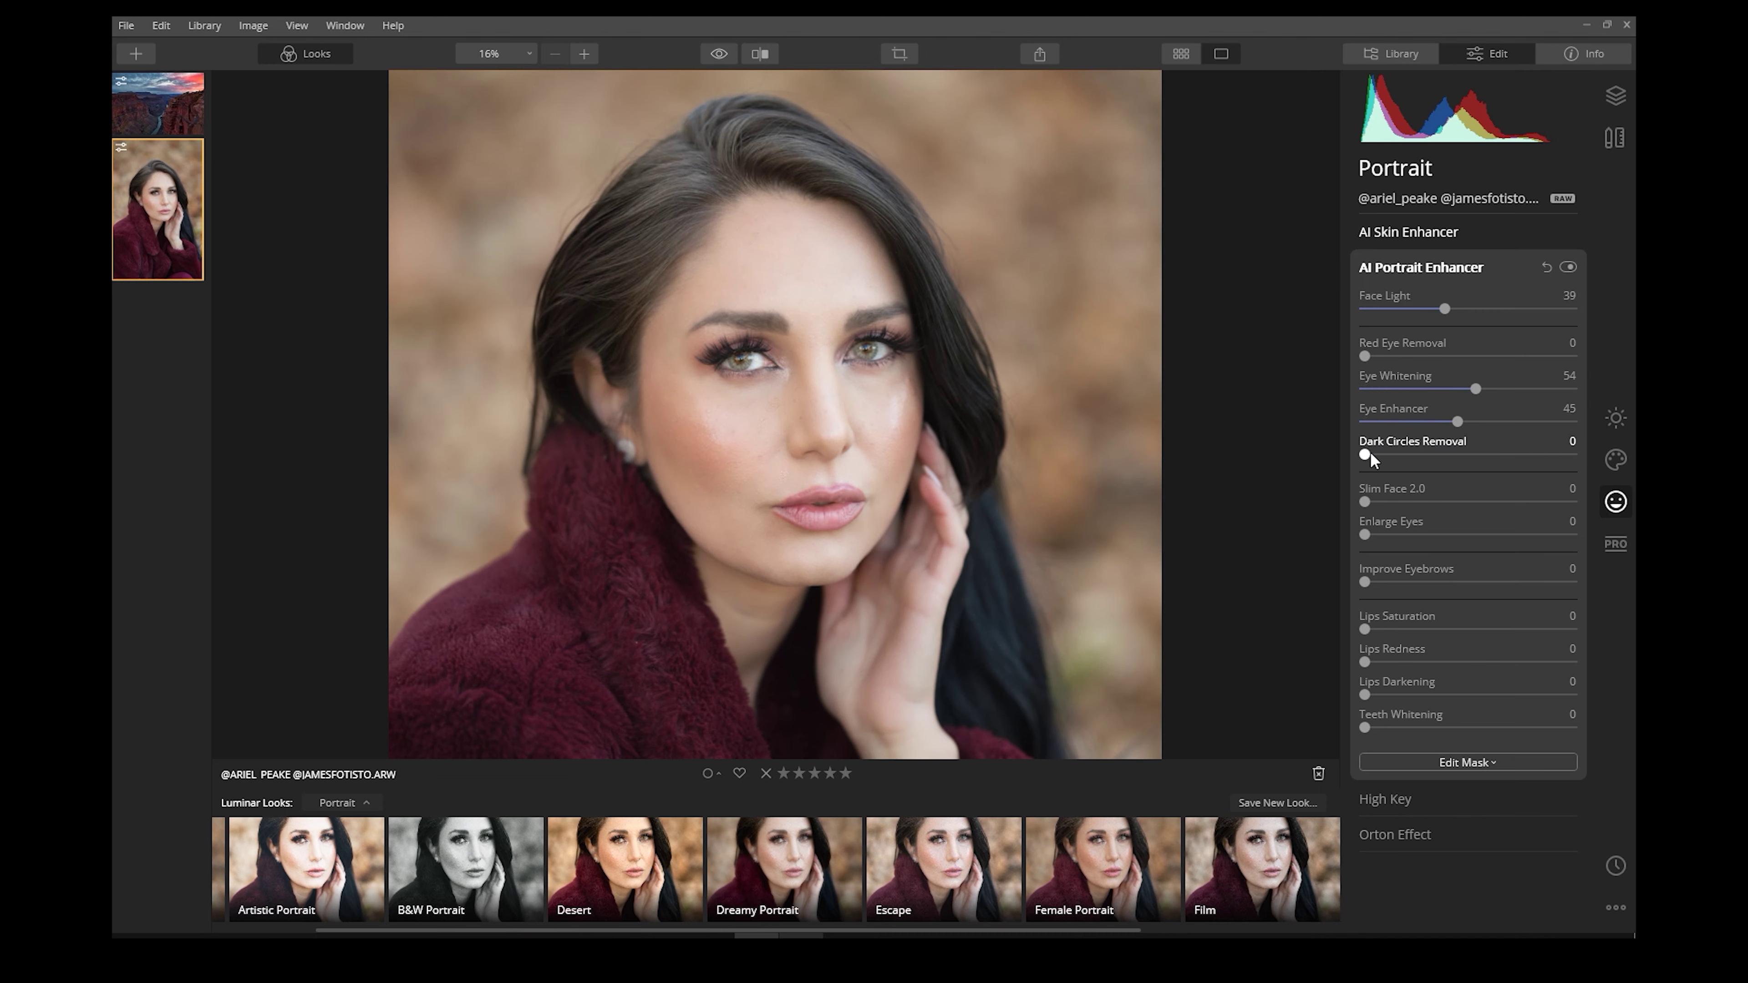
{"action": "left_click_drag", "start_coordinate": [1365, 454], "coordinate": [1419, 455]}
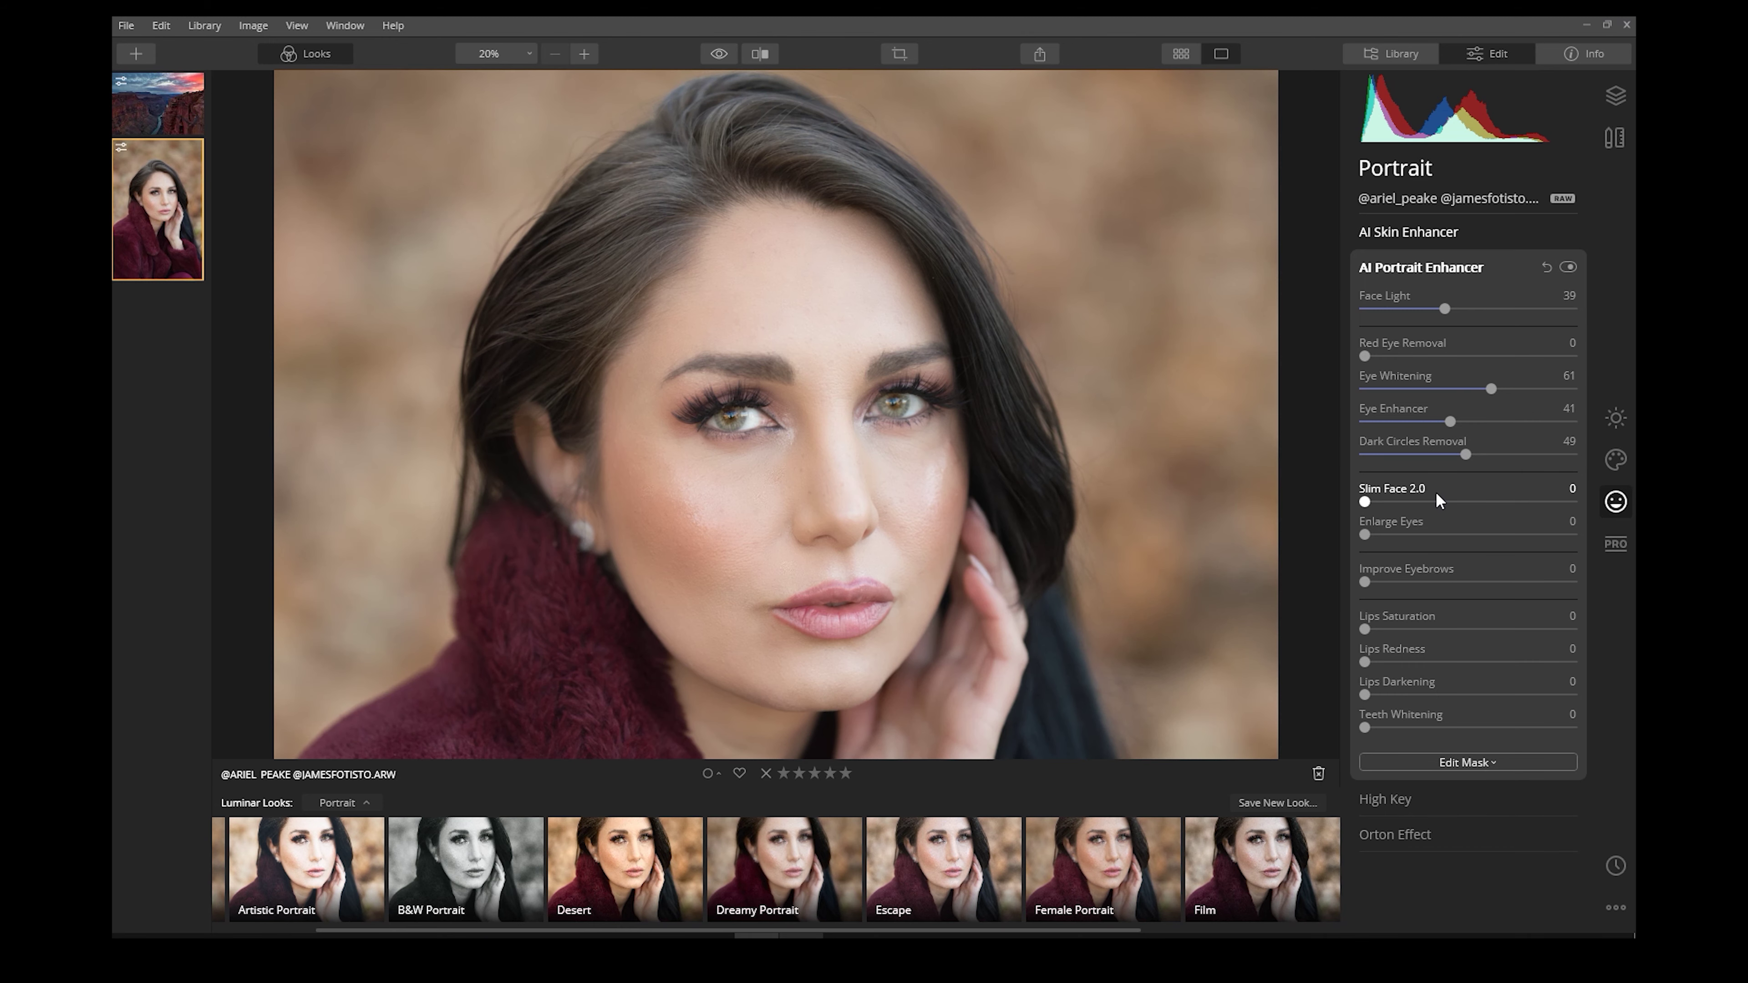
{"action": "left_click_drag", "start_coordinate": [1372, 500], "coordinate": [1443, 538]}
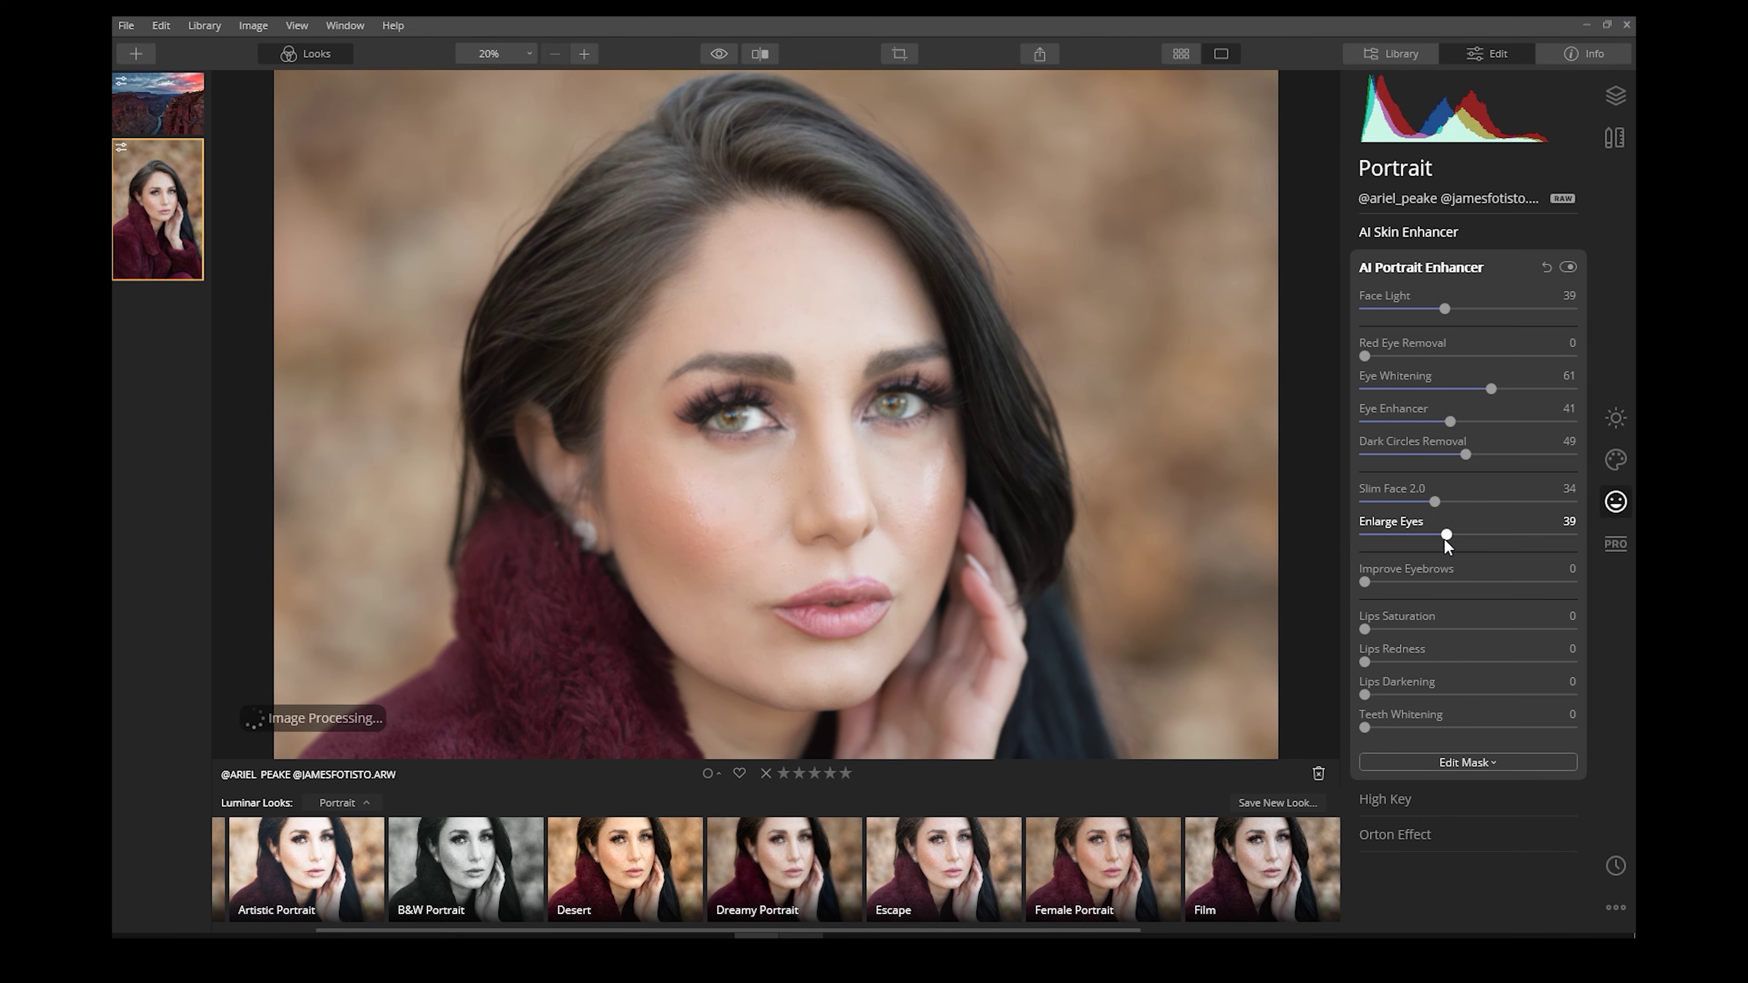
Step: Toggle between the retouched portrait and the original several times to compare
{"action": "left_click", "coordinate": [718, 53]}
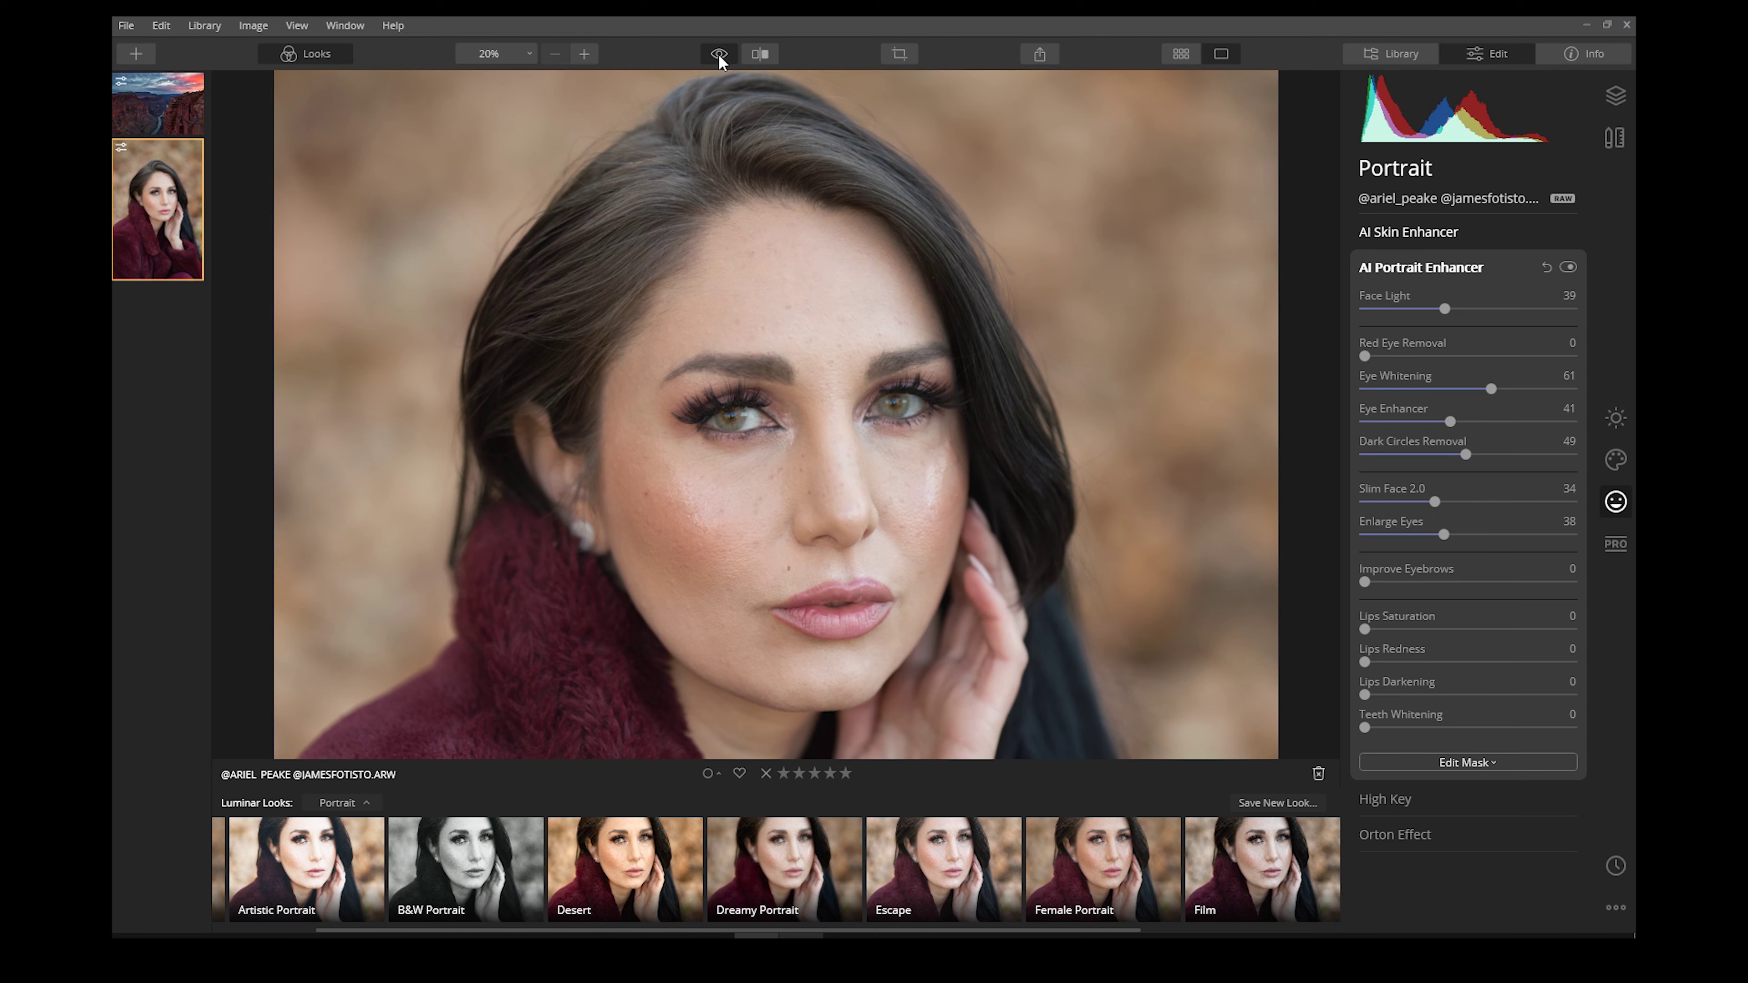
{"action": "left_click", "coordinate": [719, 53]}
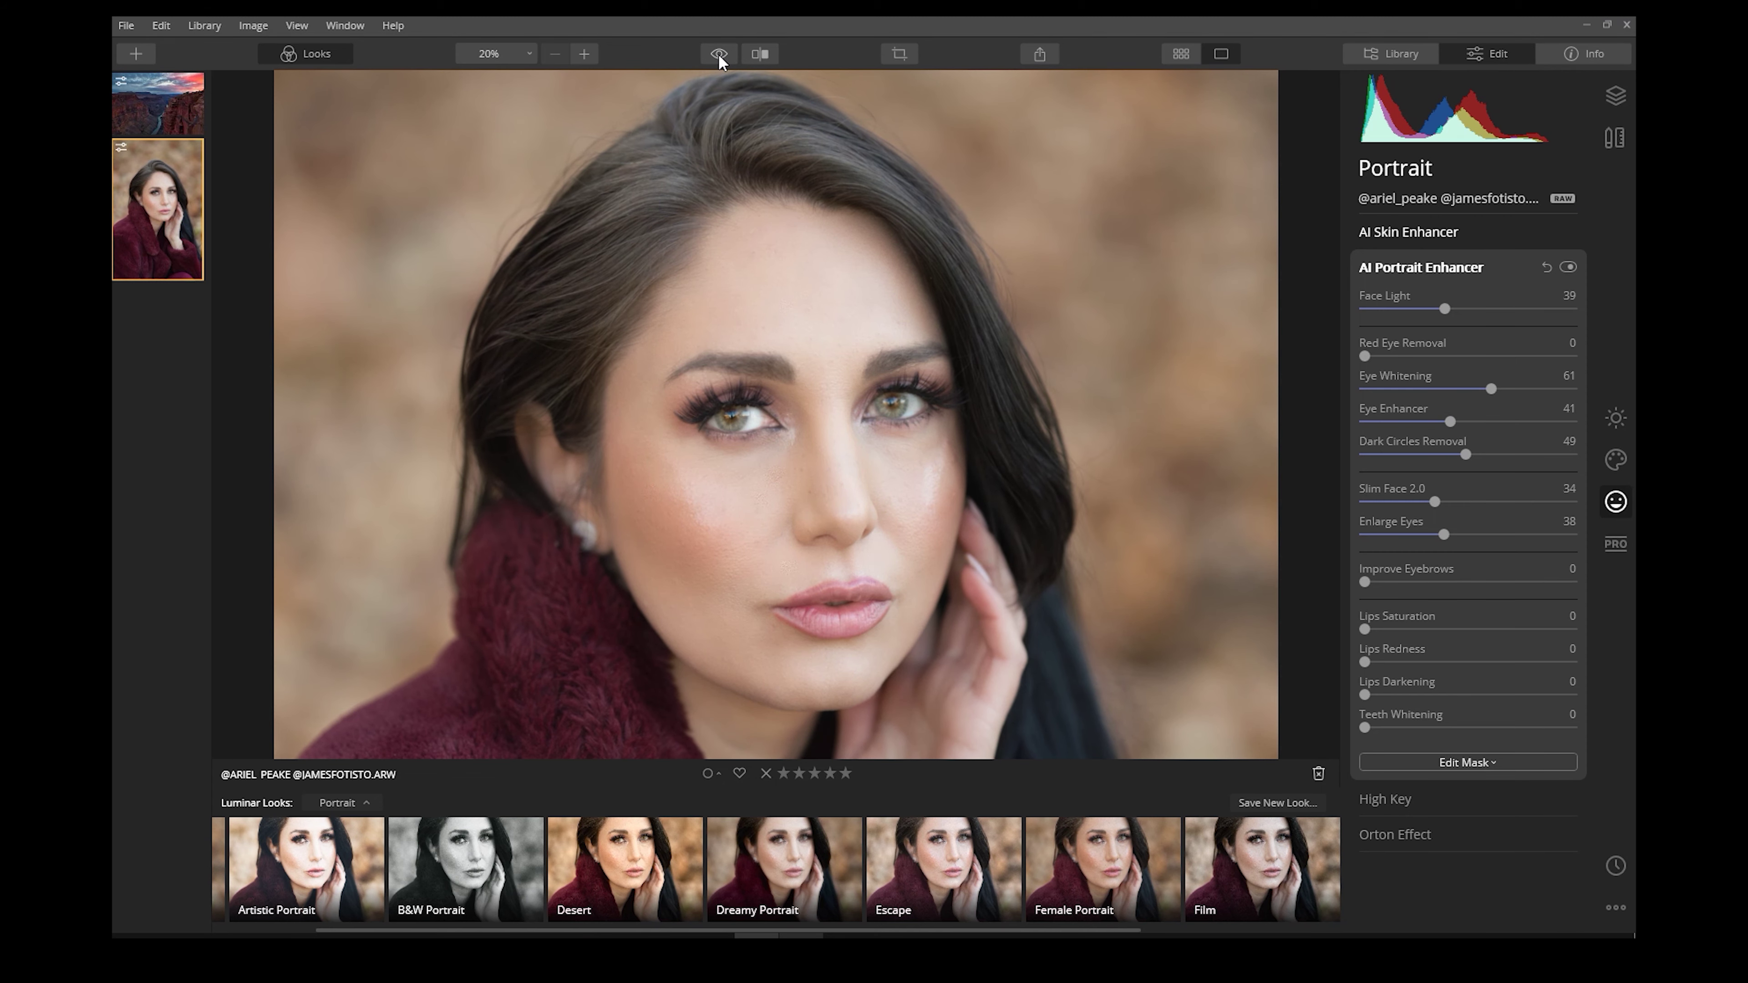
{"action": "left_click", "coordinate": [719, 53]}
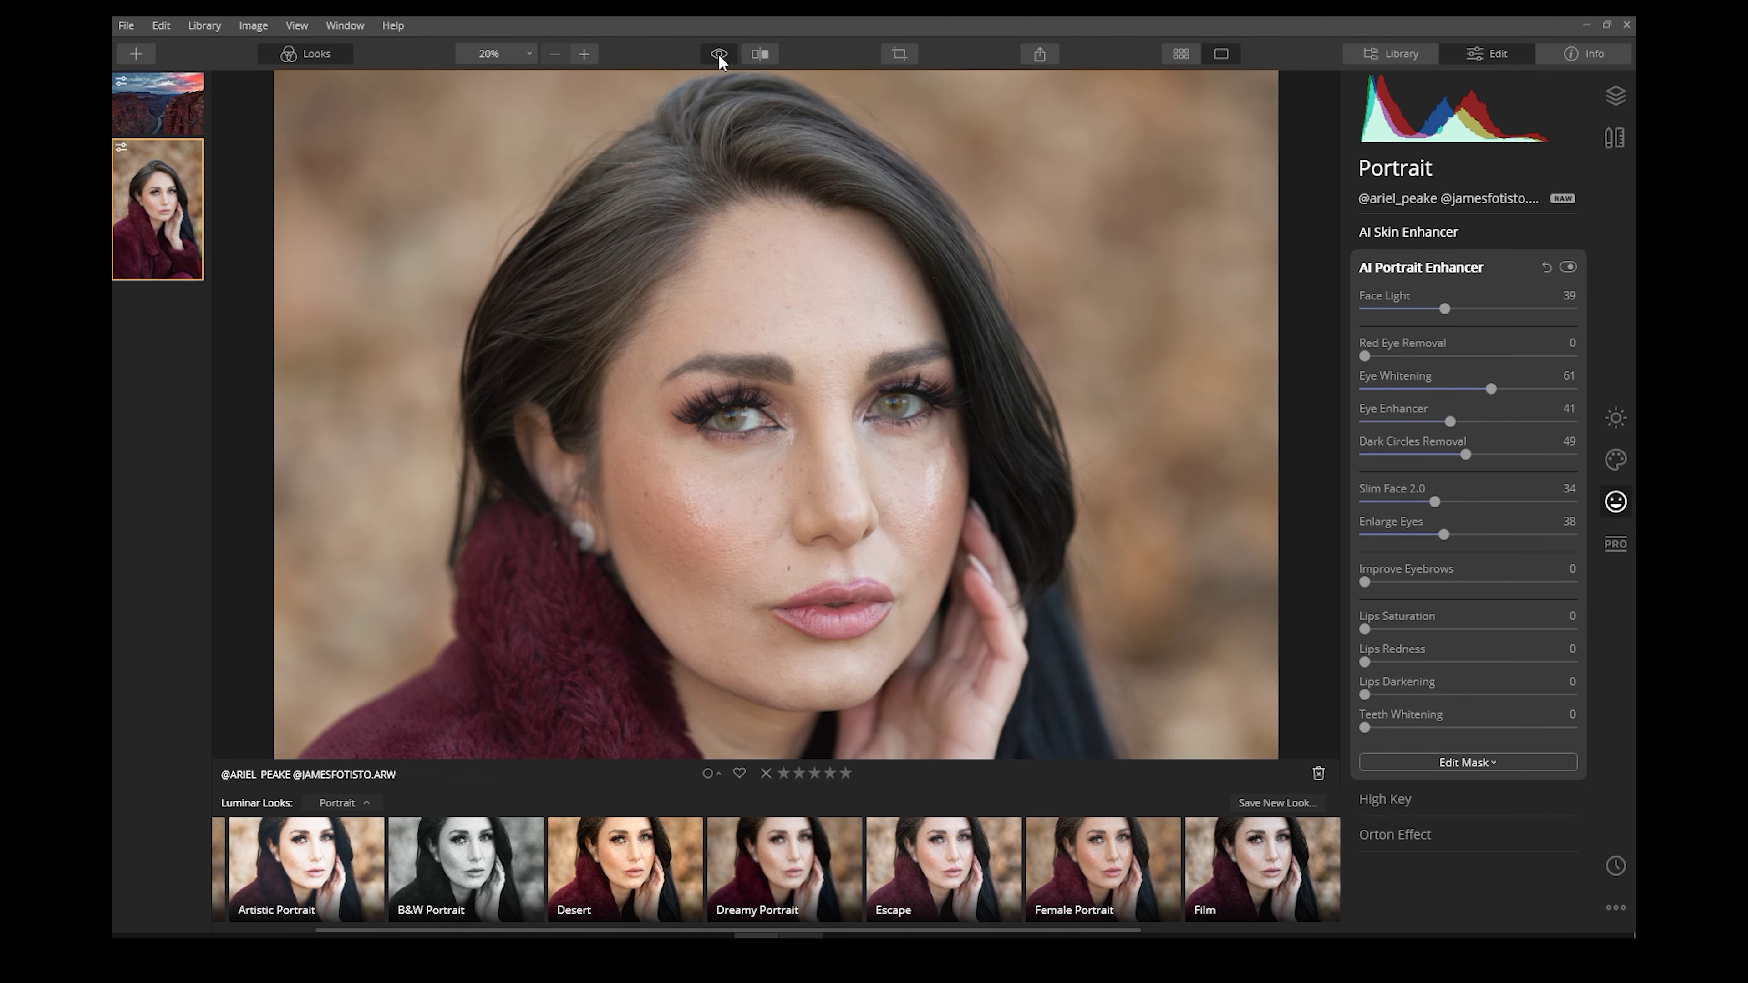
{"action": "scroll", "coordinate": [869, 295], "scroll_direction": "down", "scroll_amount": 4}
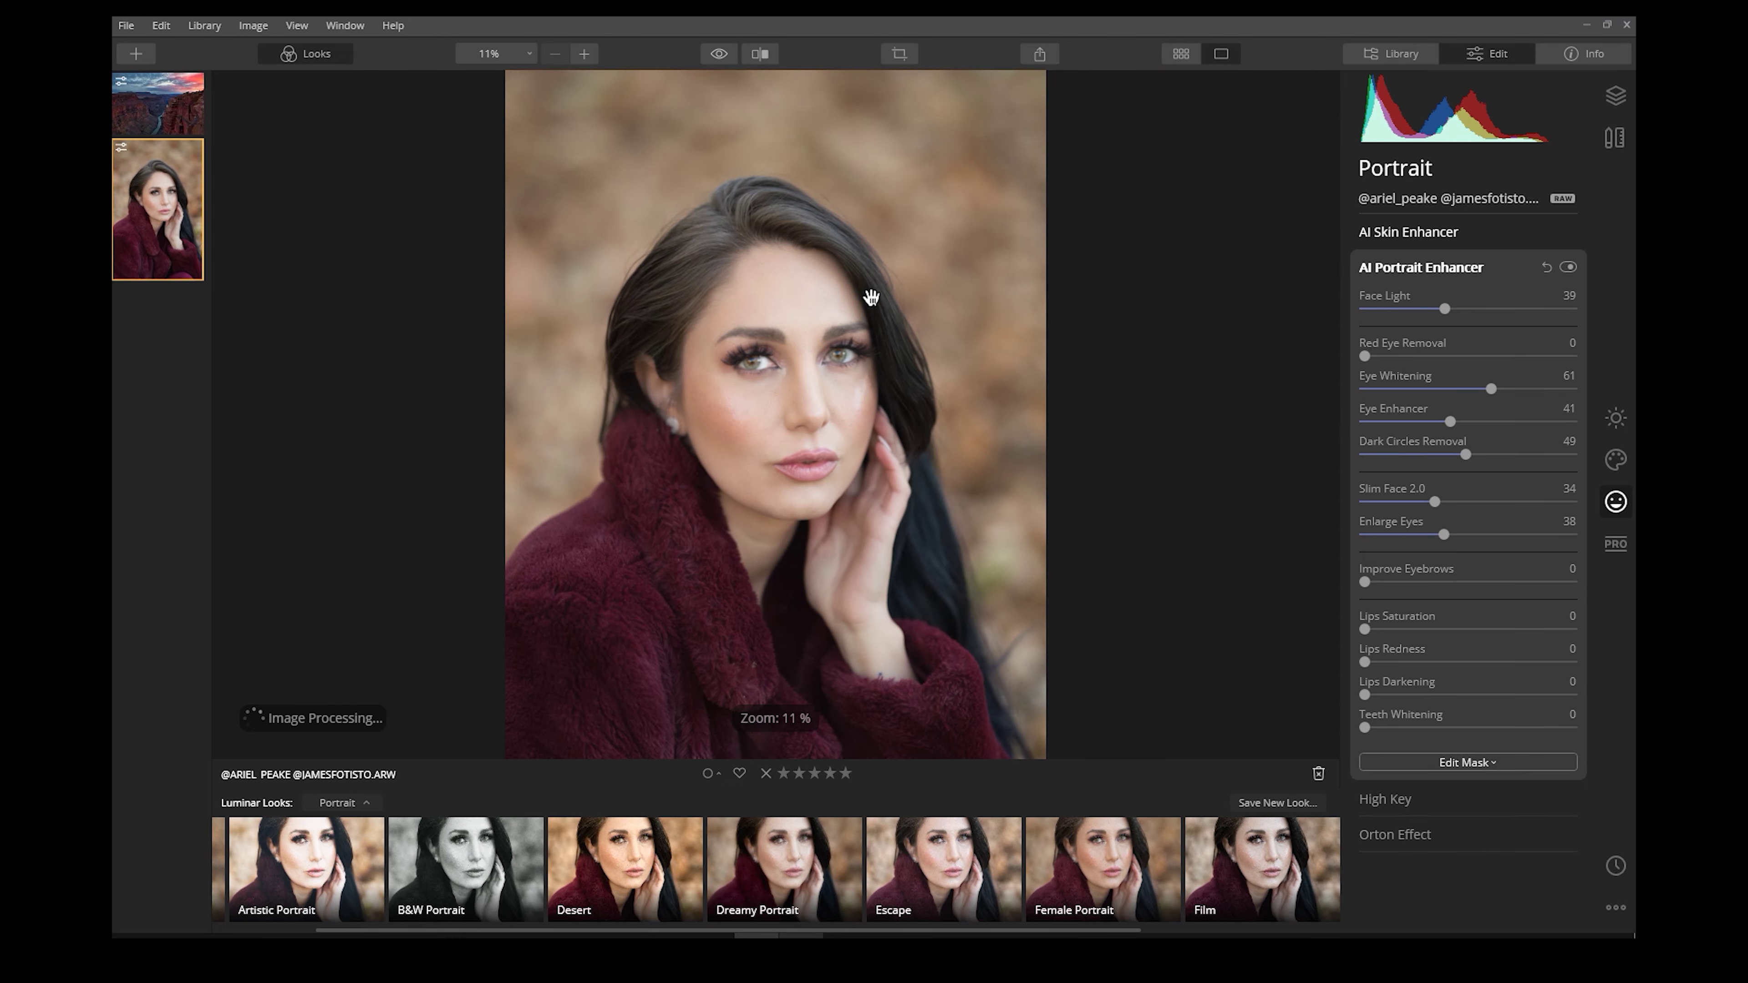
{"action": "left_click", "coordinate": [718, 55]}
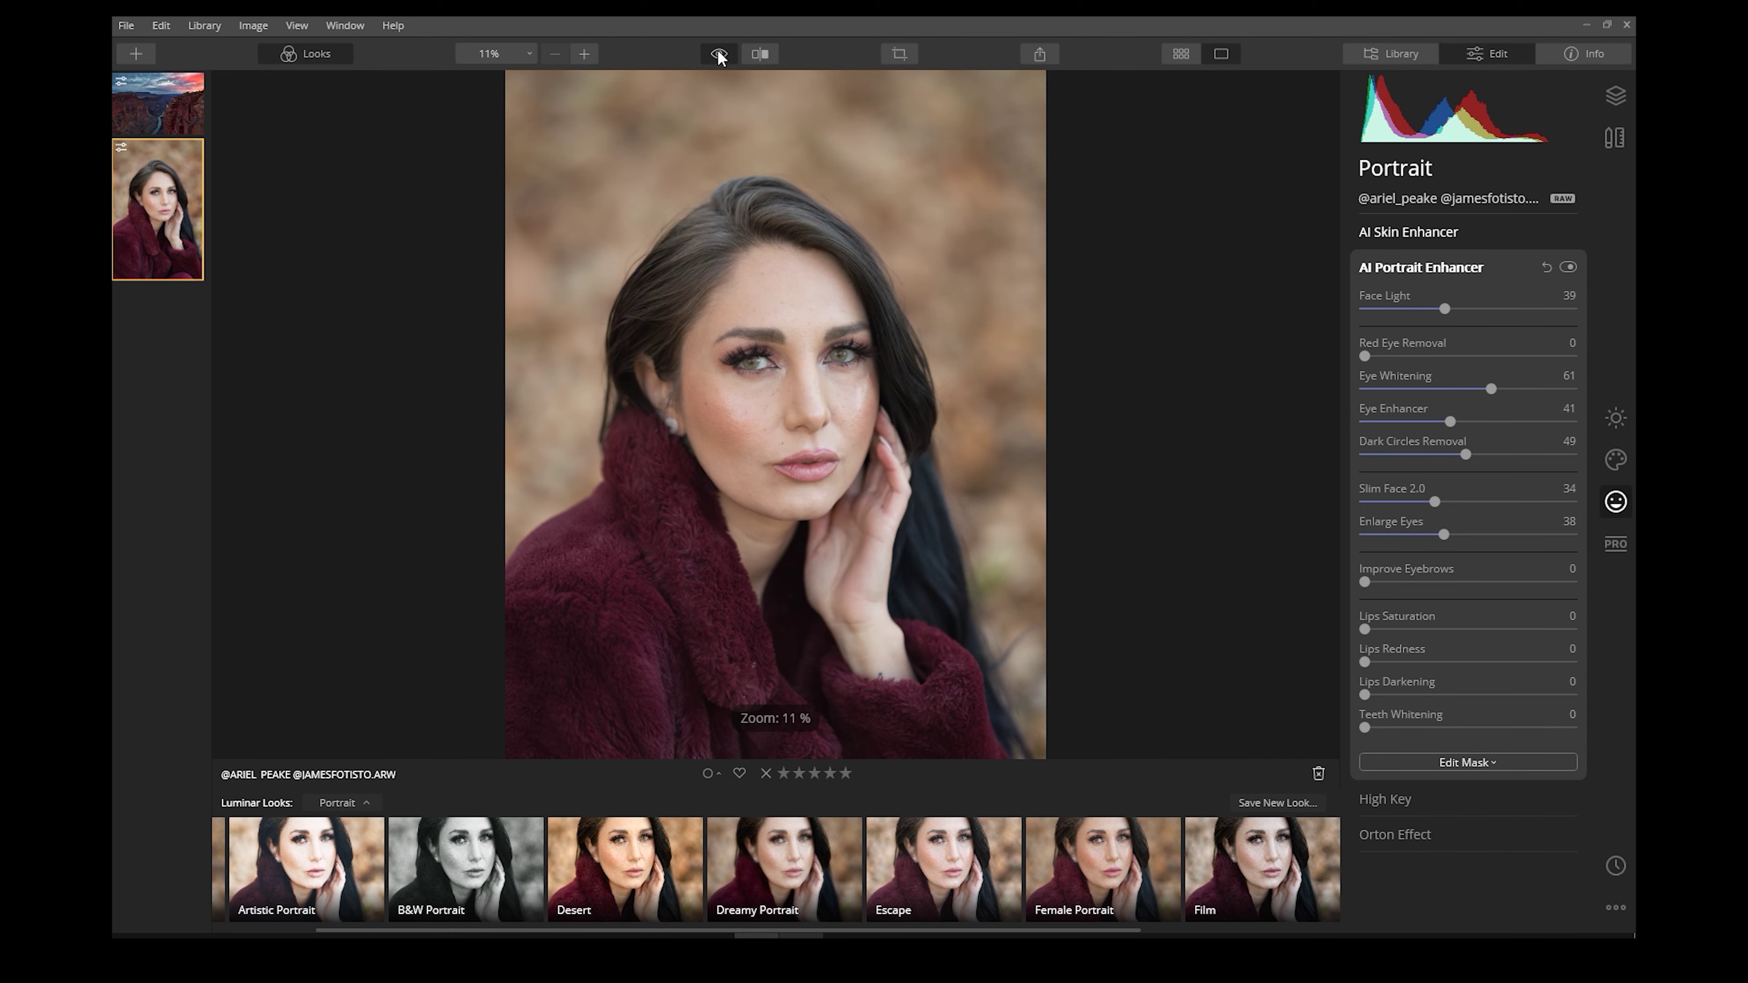
{"action": "left_click", "coordinate": [718, 55]}
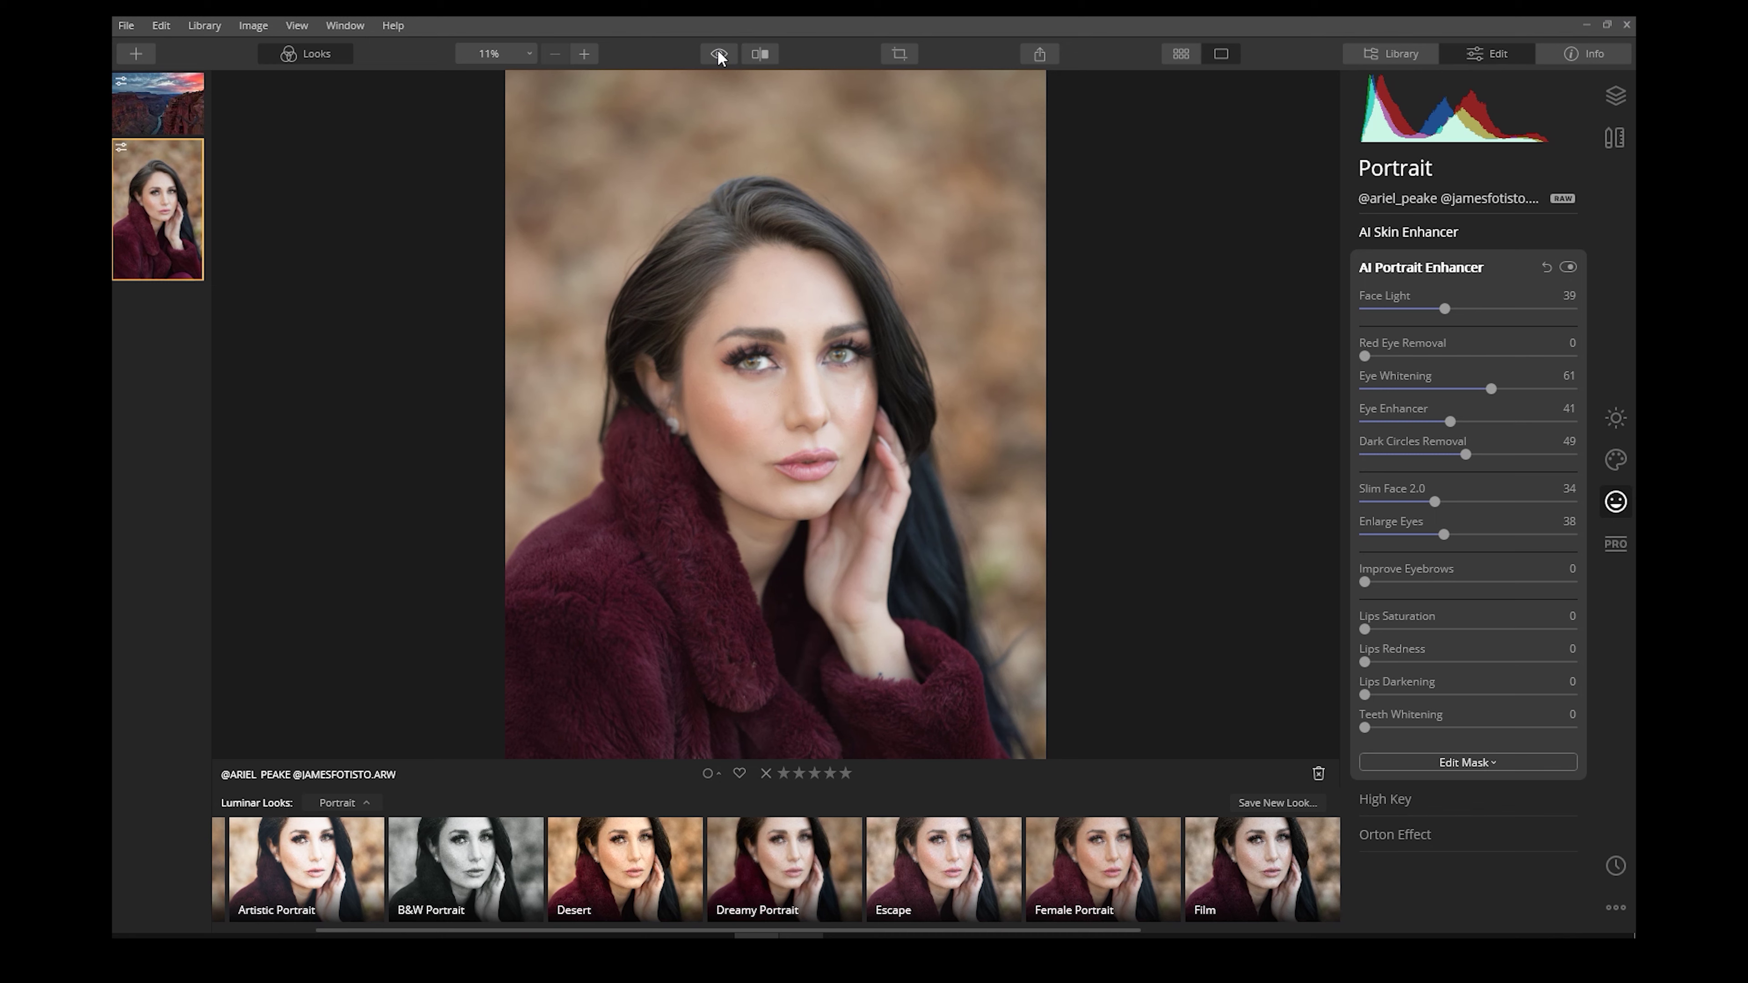
{"action": "left_click", "coordinate": [718, 55]}
Step: Switch from the original back to the edited portrait
{"action": "left_click", "coordinate": [718, 55]}
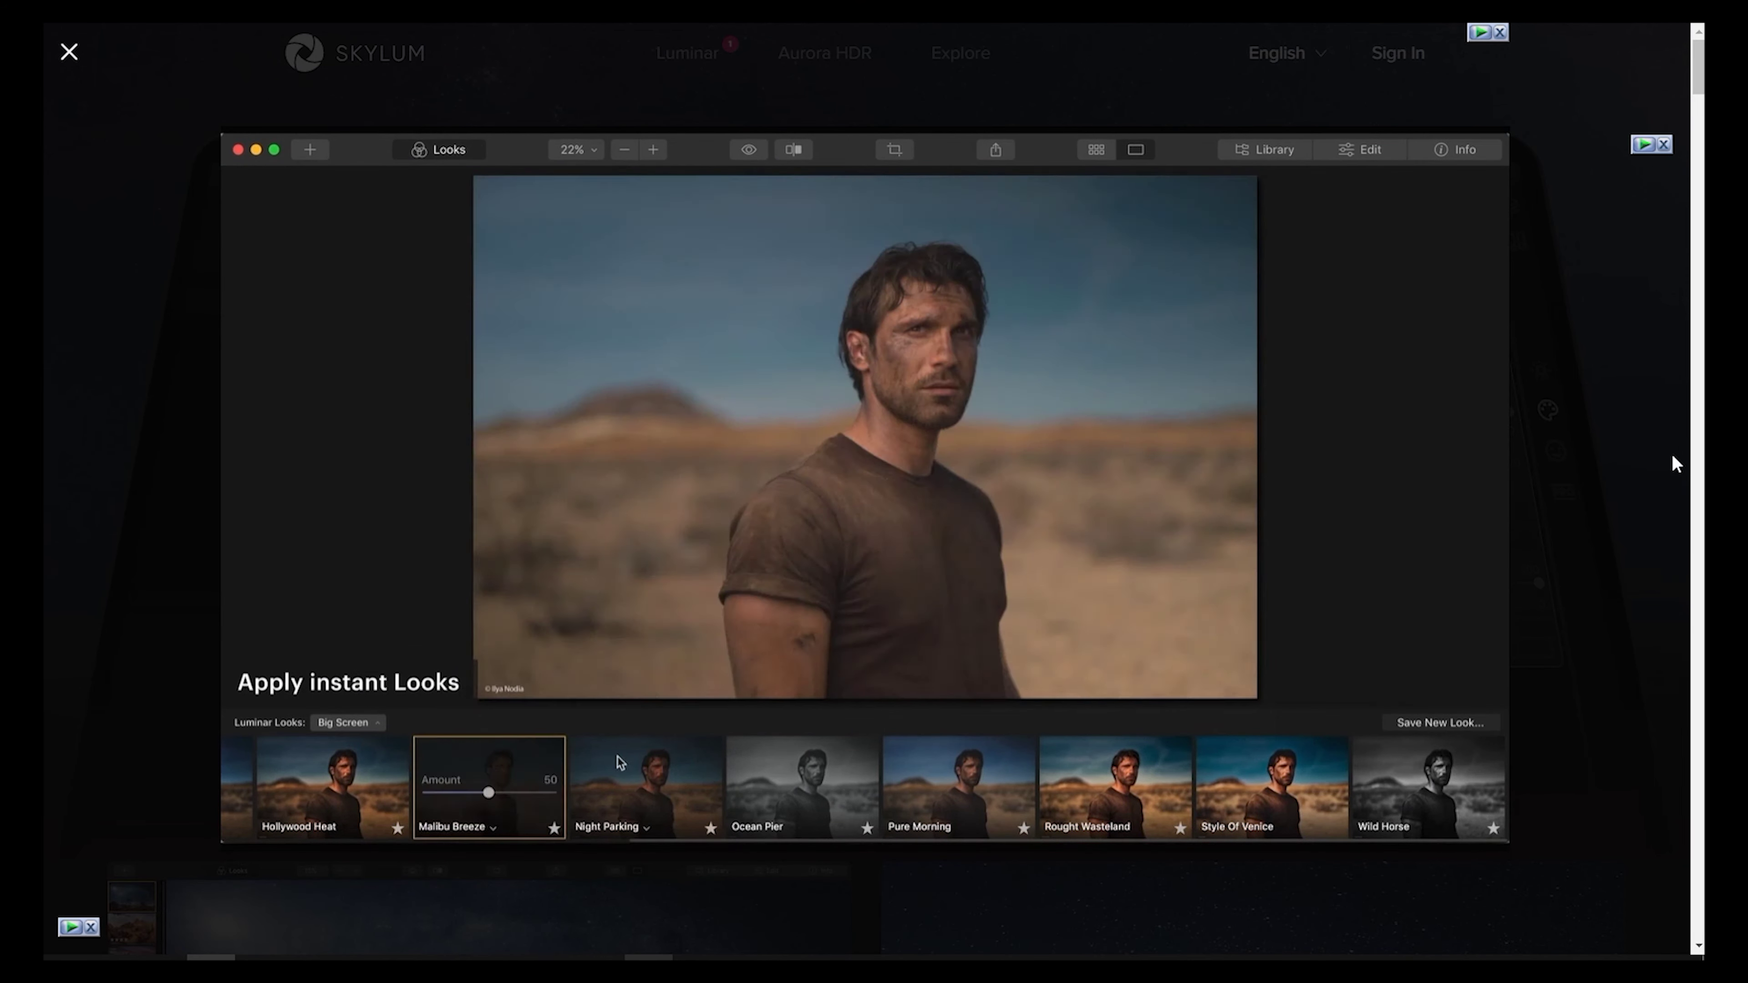
{"action": "left_click", "coordinate": [1672, 452]}
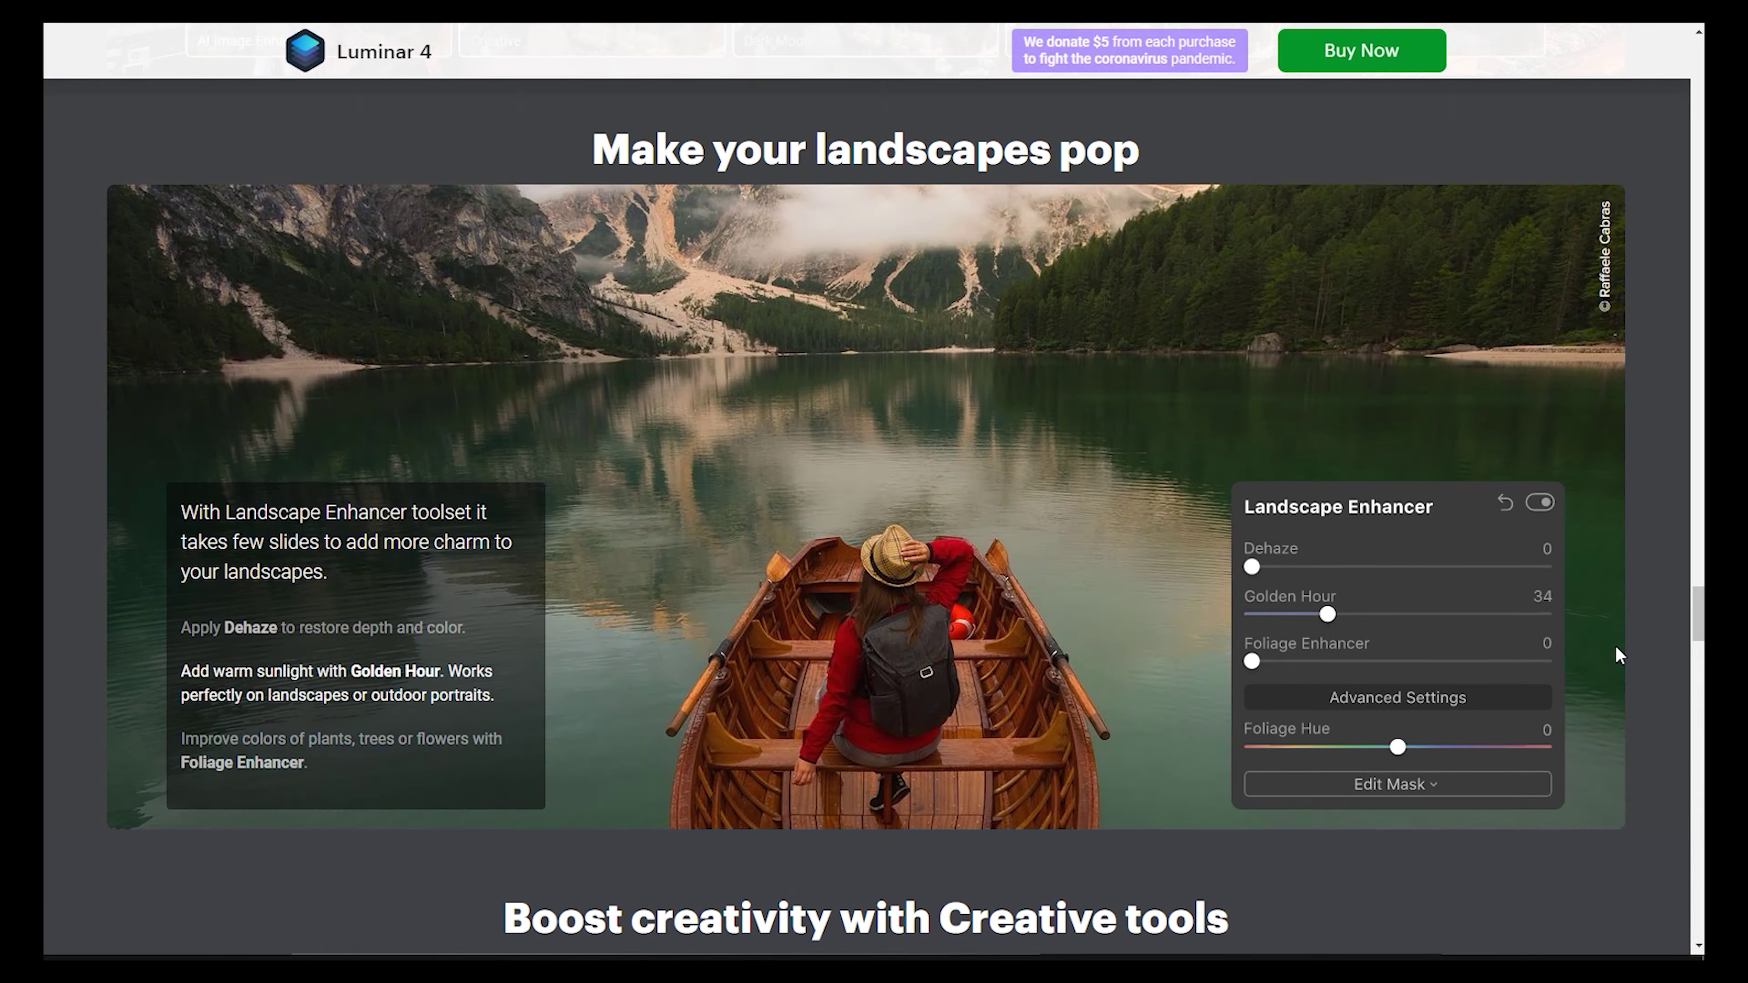
{"action": "scroll", "coordinate": [1615, 644], "scroll_direction": "down", "scroll_amount": 8}
{"action": "scroll", "coordinate": [1616, 649], "scroll_direction": "down", "scroll_amount": 5}
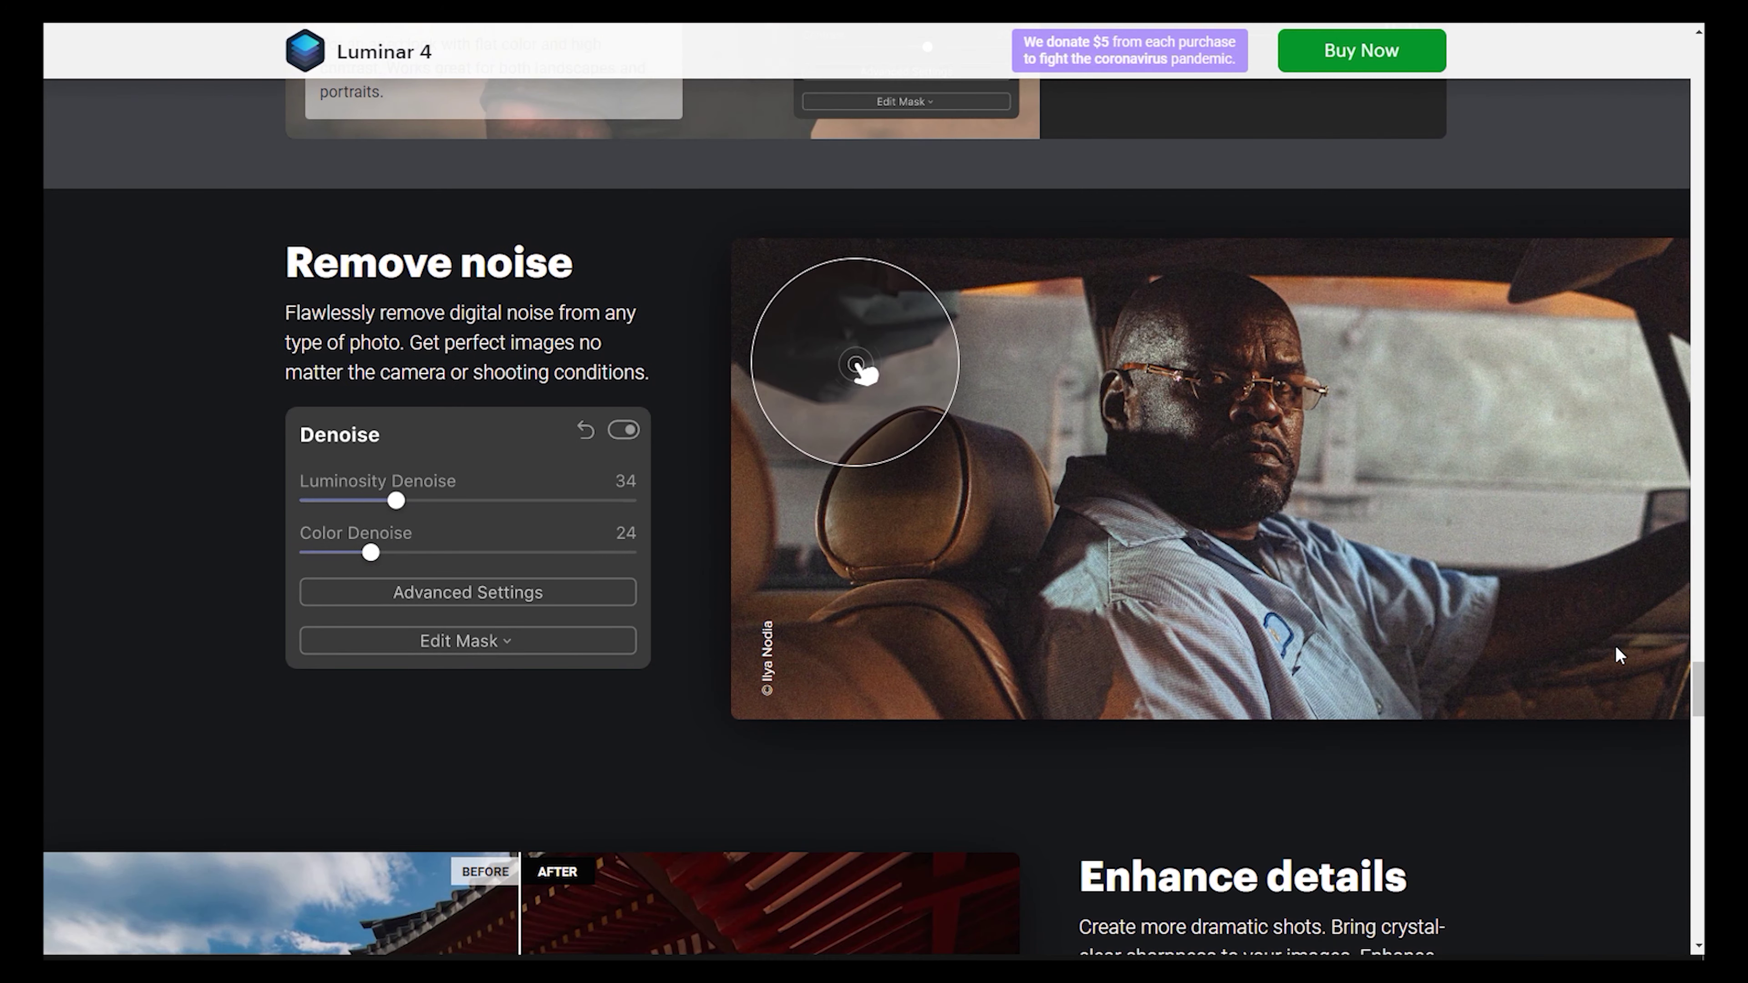
{"action": "scroll", "coordinate": [1617, 649], "scroll_direction": "down", "scroll_amount": 5}
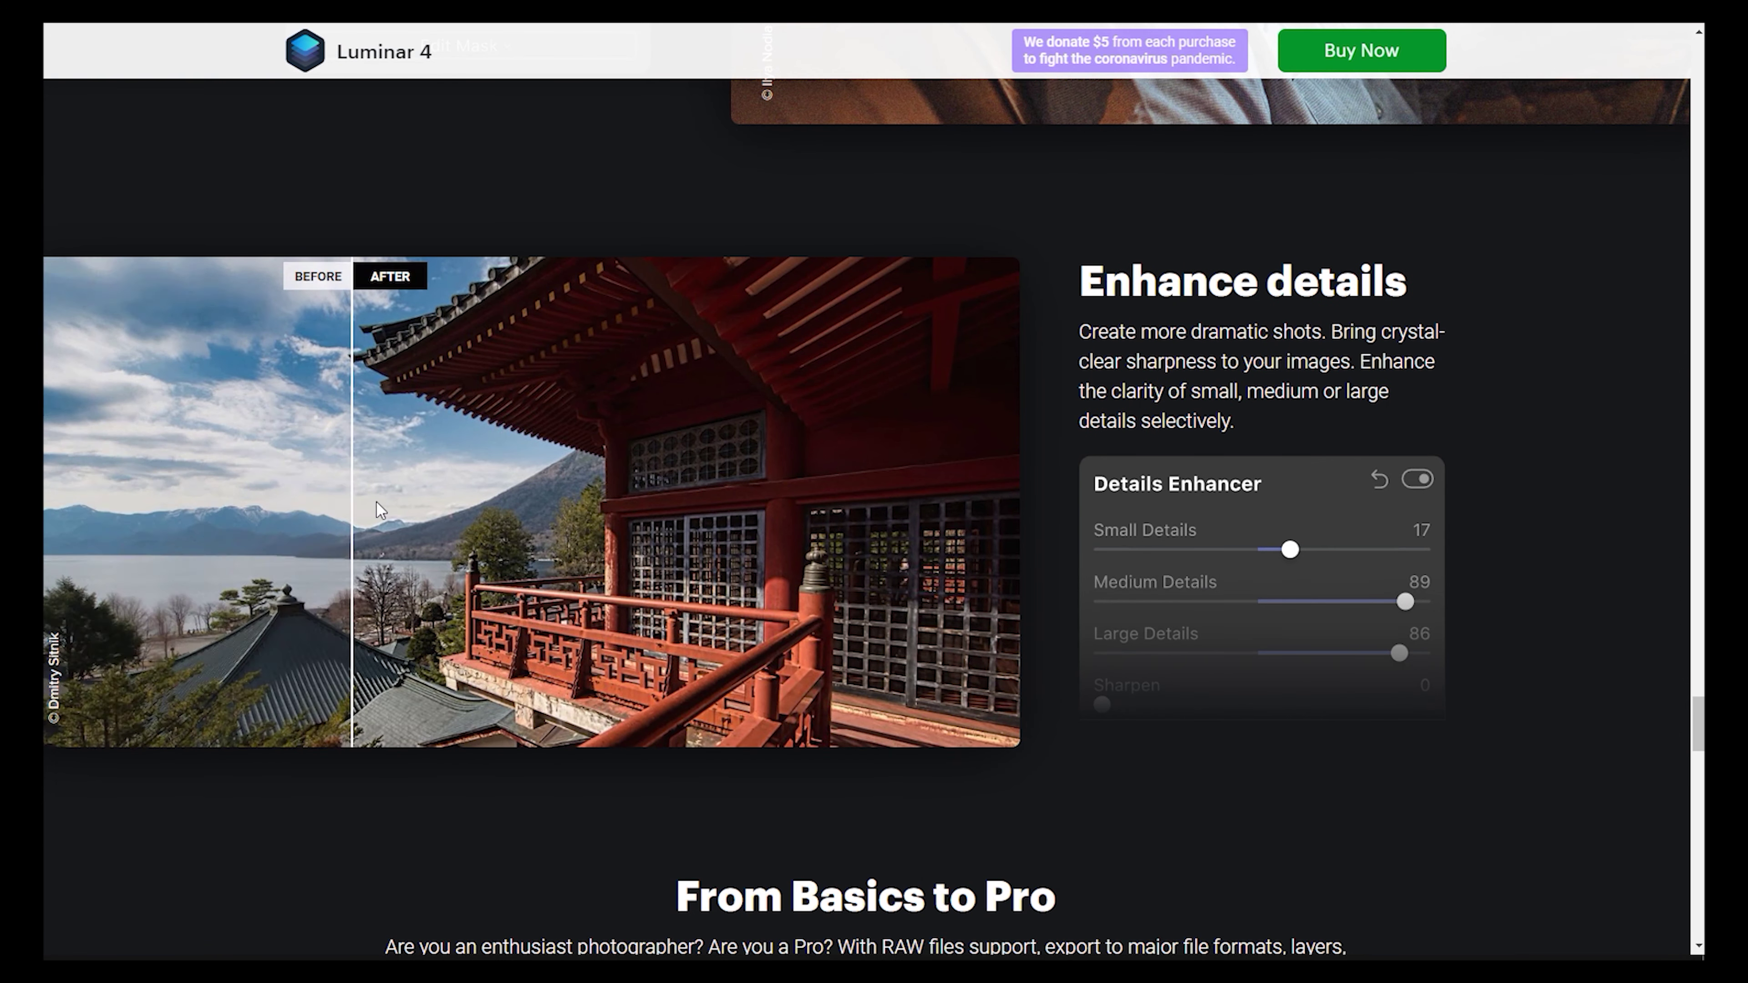
{"action": "scroll", "coordinate": [449, 542], "scroll_direction": "down", "scroll_amount": 5}
{"action": "scroll", "coordinate": [1687, 495], "scroll_direction": "up", "scroll_amount": 15}
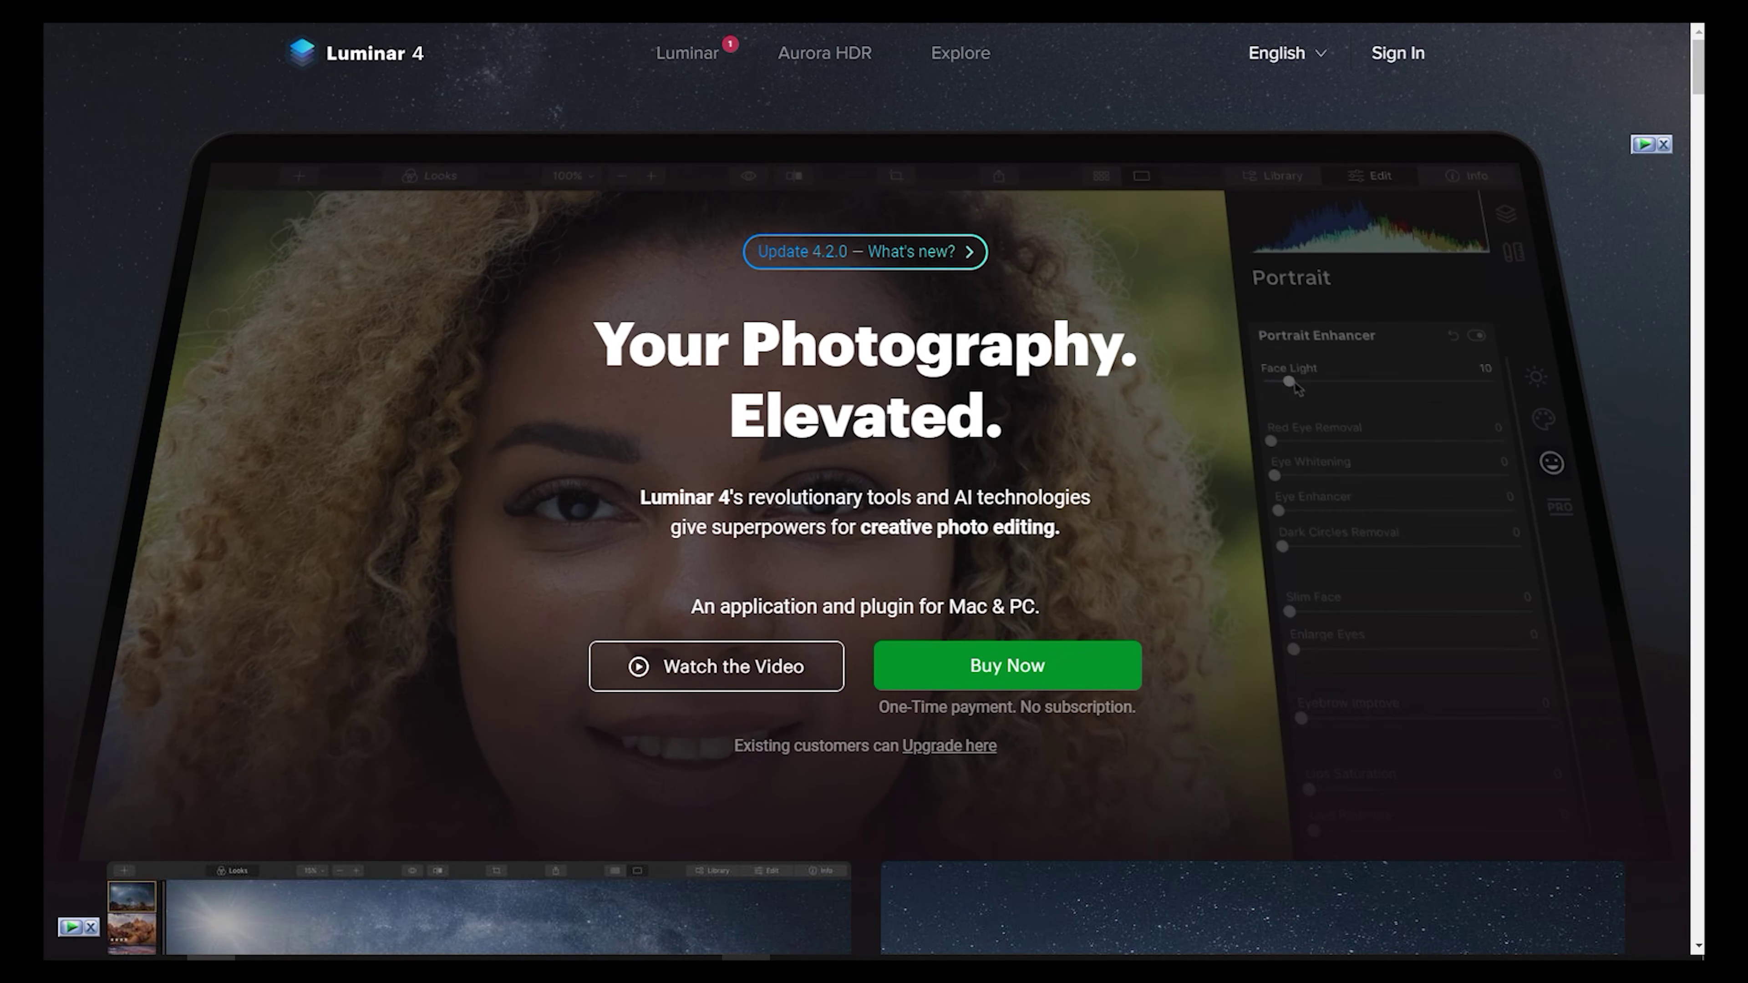
{"action": "mouse_move", "coordinate": [688, 56]}
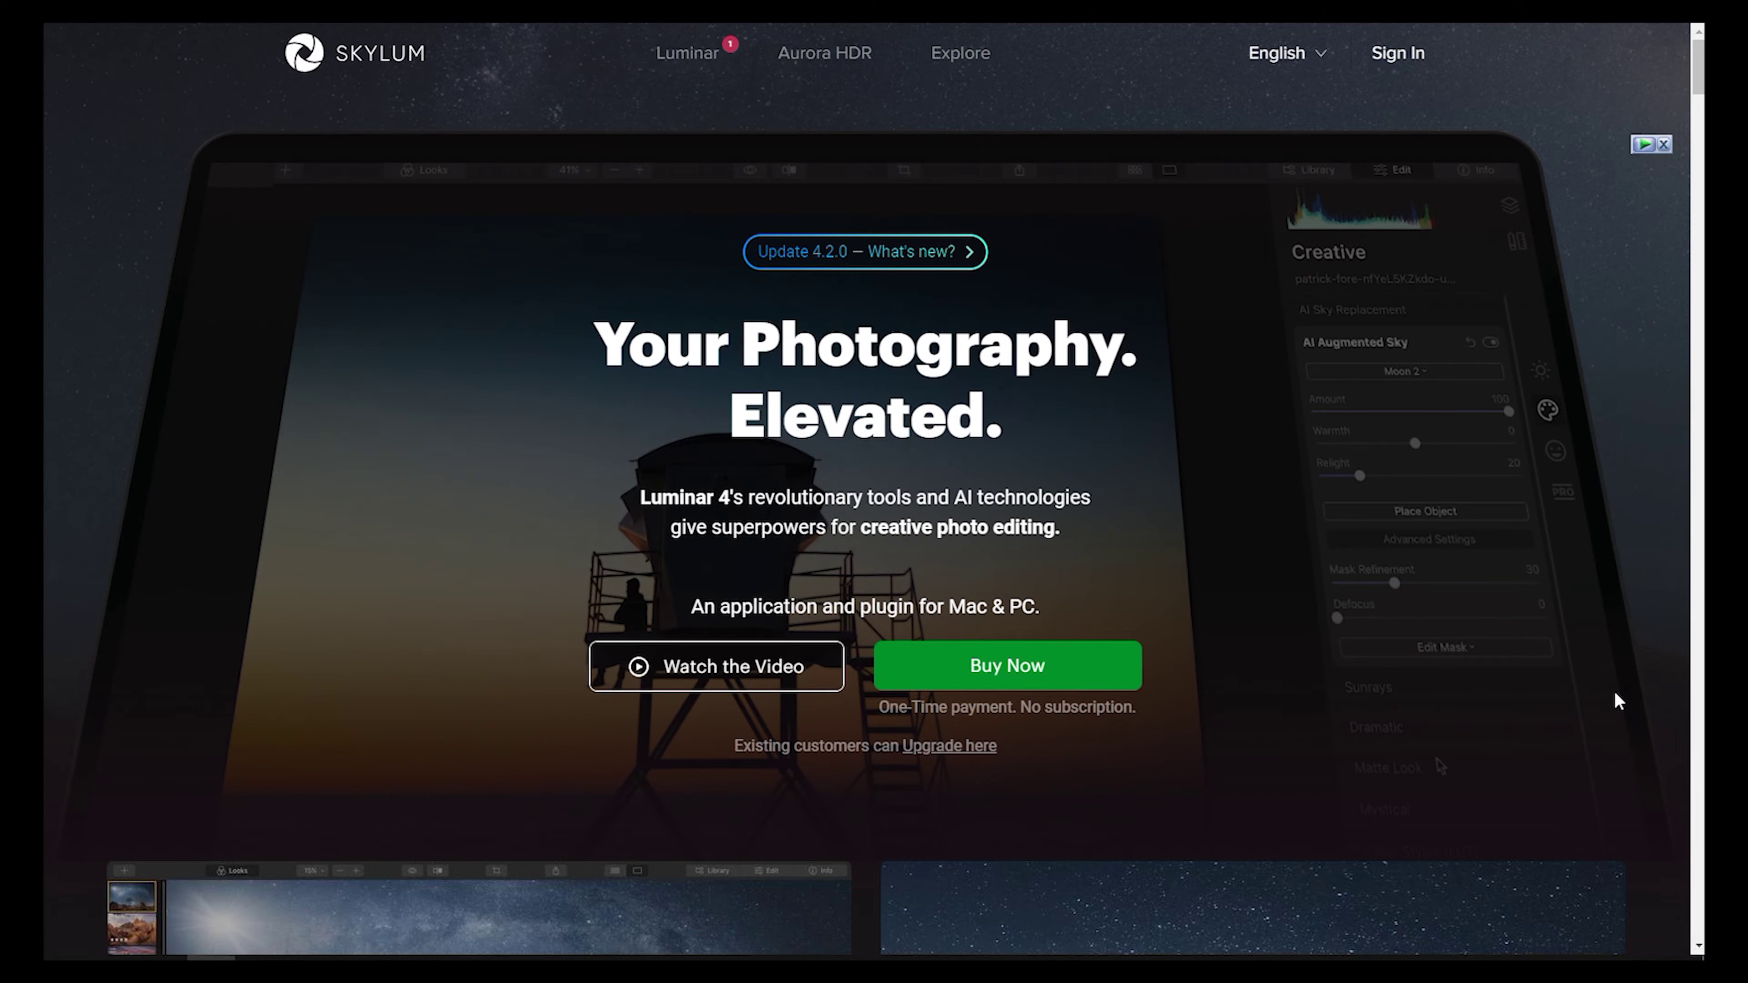
{"action": "scroll", "coordinate": [1613, 692], "scroll_direction": "down", "scroll_amount": 15}
{"action": "scroll", "coordinate": [1624, 695], "scroll_direction": "down", "scroll_amount": 8}
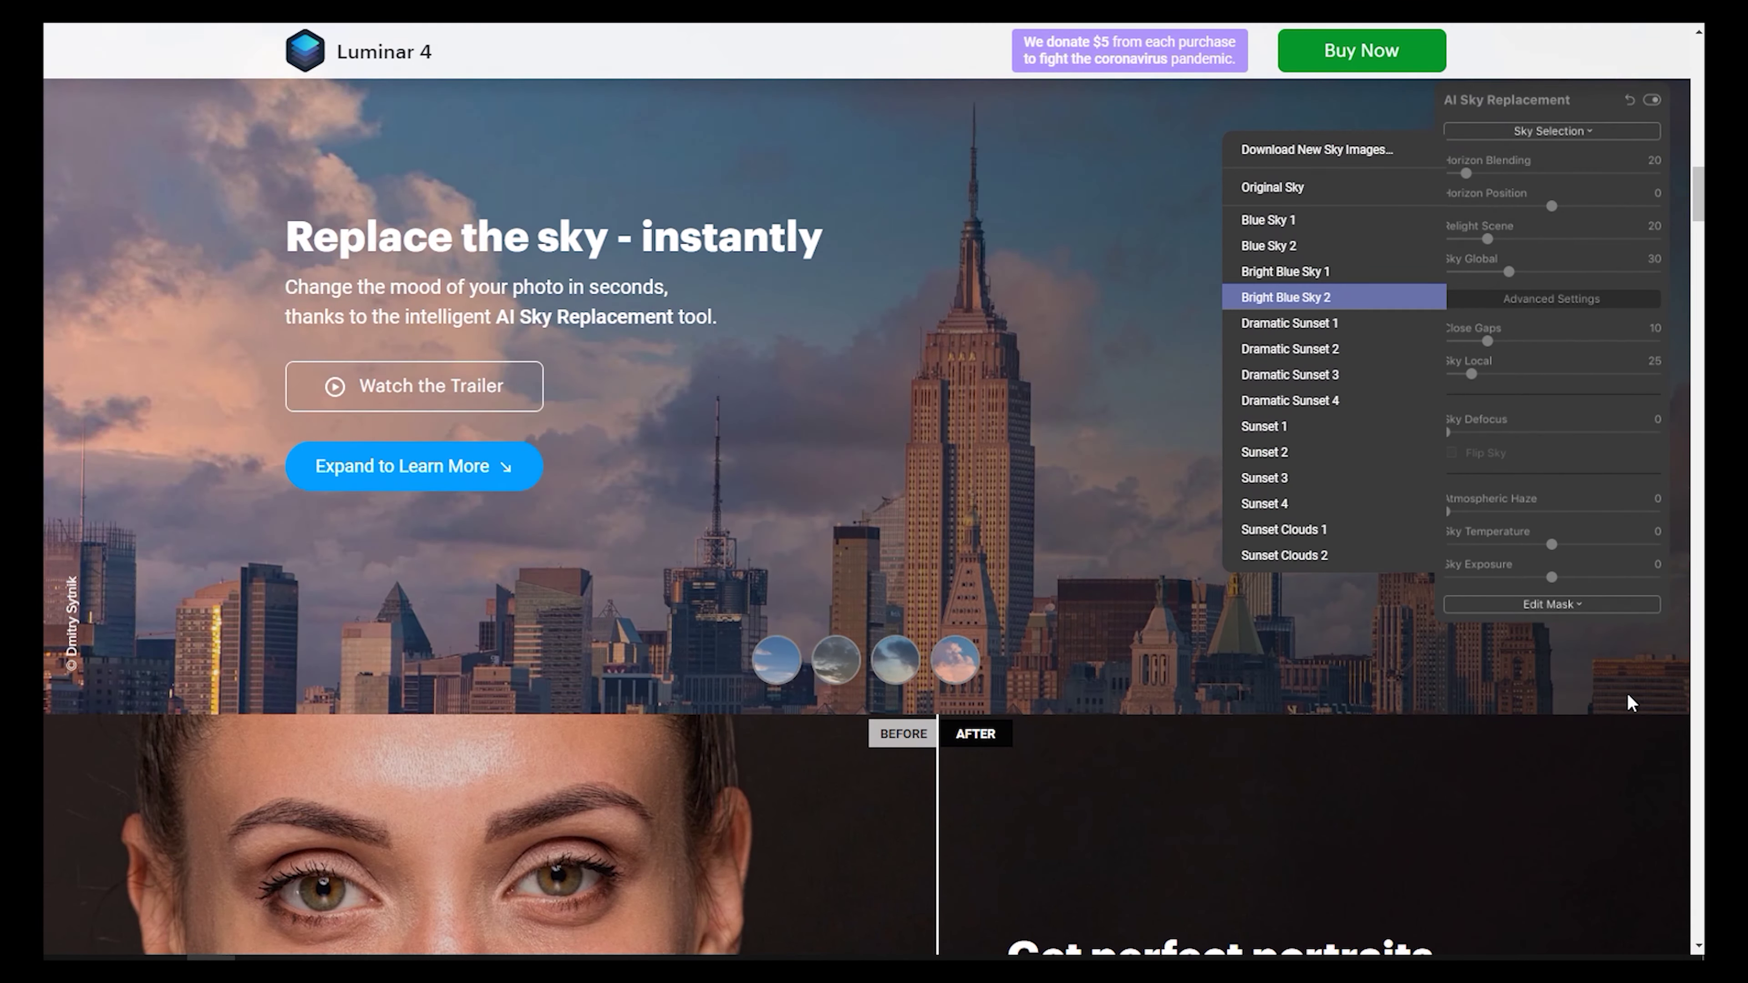
{"action": "scroll", "coordinate": [1307, 733], "scroll_direction": "down", "scroll_amount": 7}
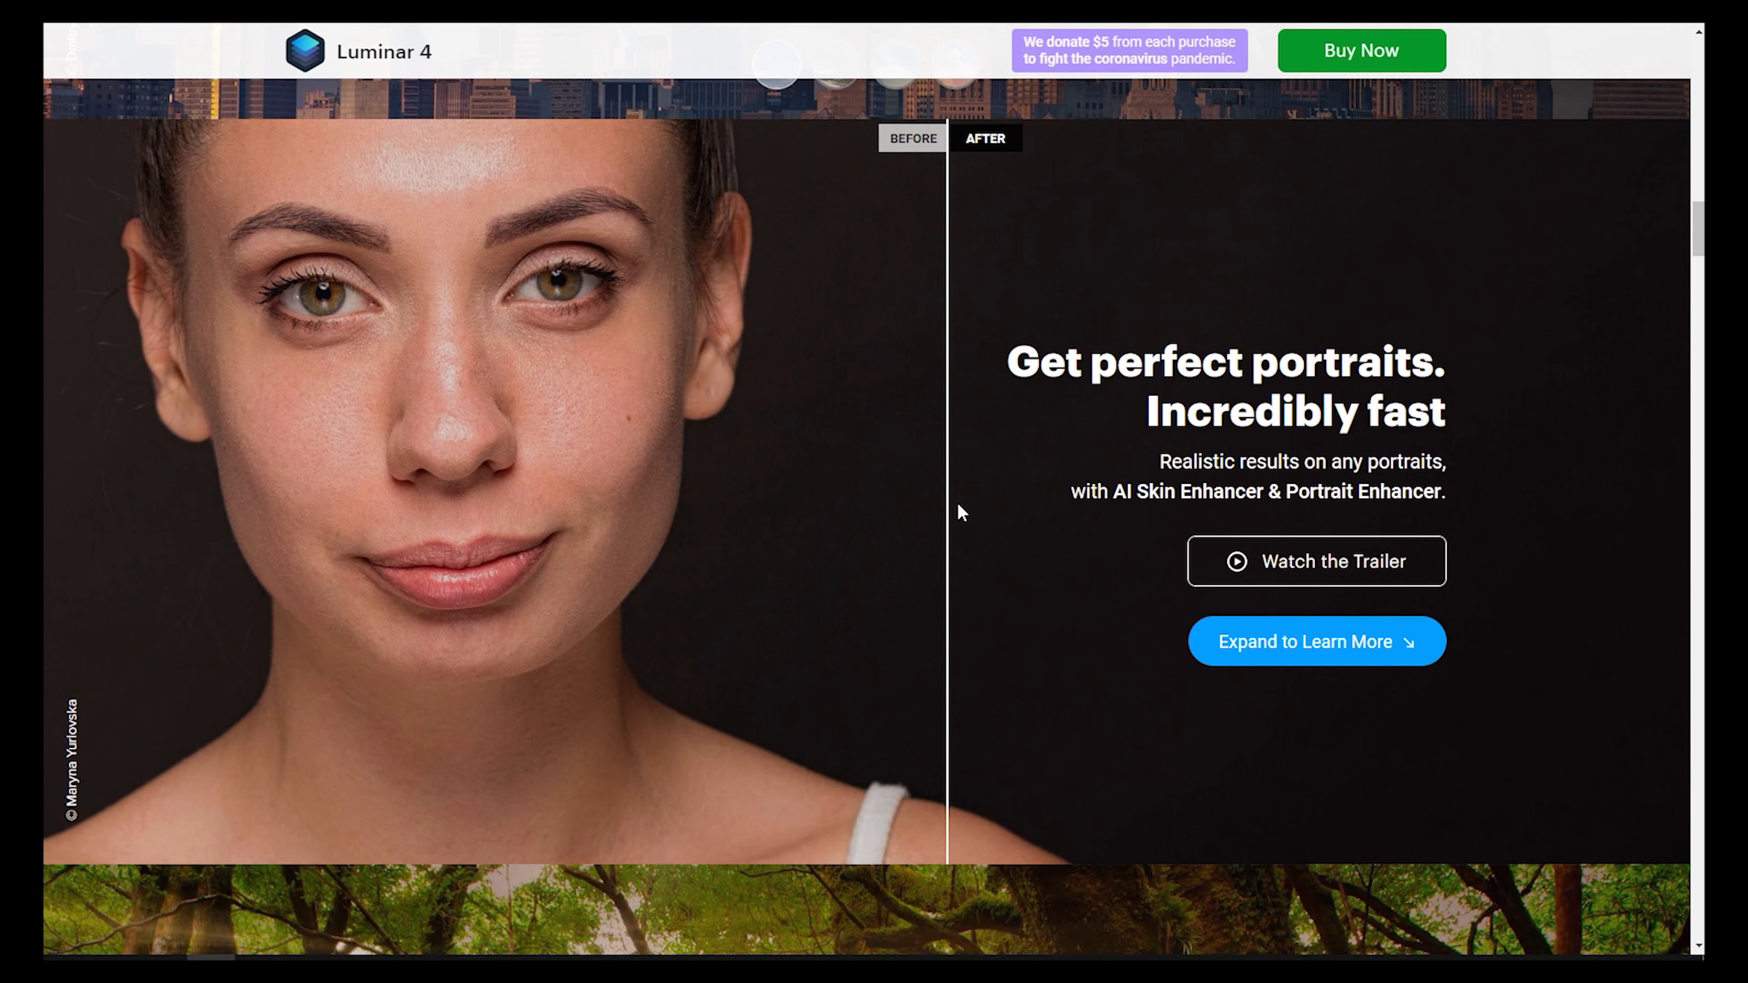
{"action": "scroll", "coordinate": [592, 461], "scroll_direction": "down", "scroll_amount": 5}
{"action": "scroll", "coordinate": [589, 461], "scroll_direction": "up", "scroll_amount": 1}
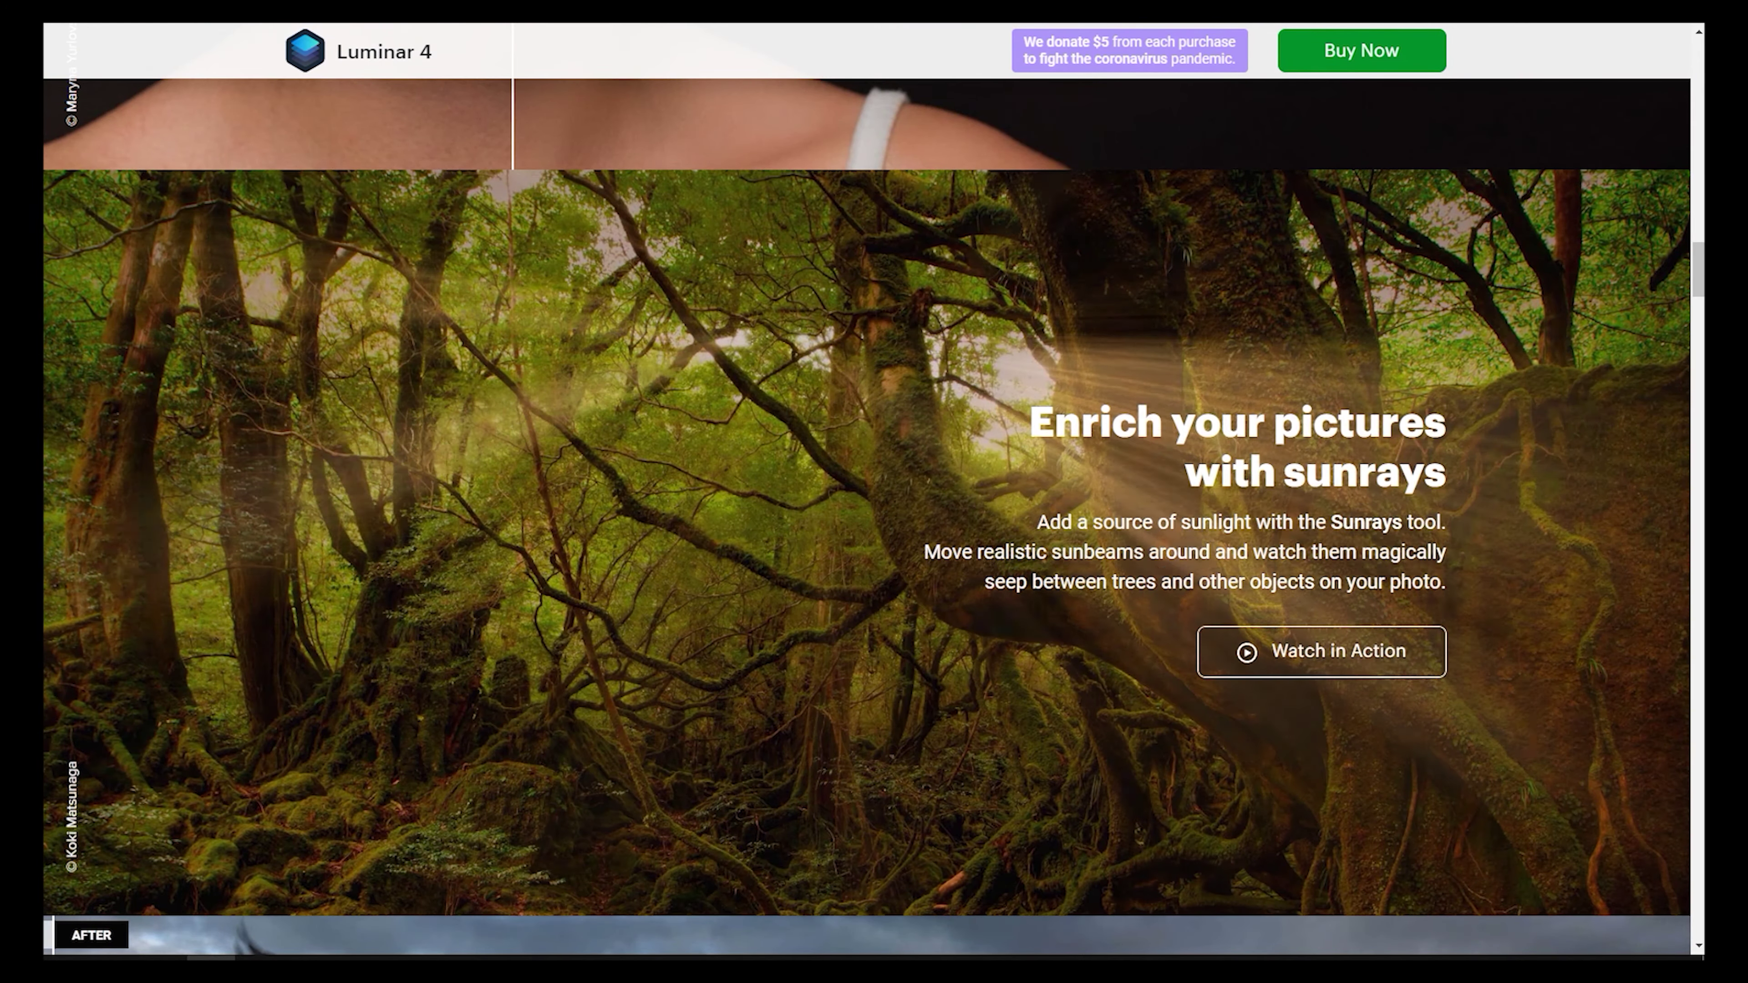
{"action": "scroll", "coordinate": [588, 461], "scroll_direction": "down", "scroll_amount": 8}
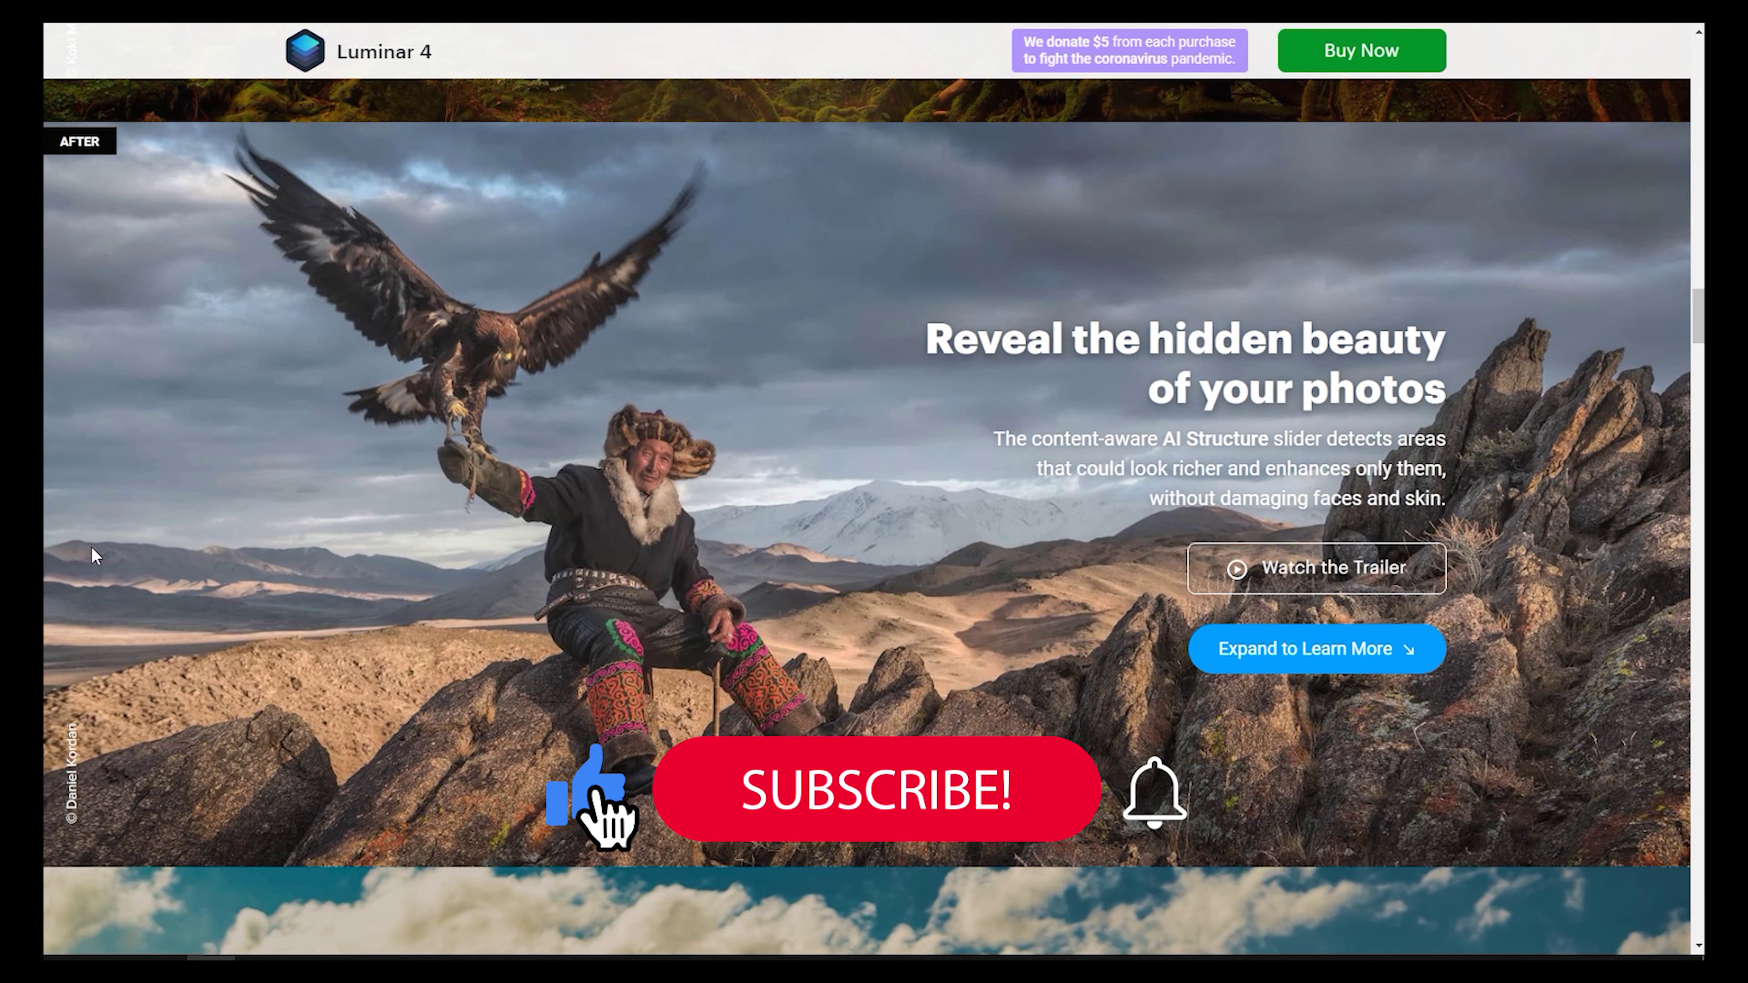
{"action": "scroll", "coordinate": [1647, 632], "scroll_direction": "down", "scroll_amount": 8}
{"action": "scroll", "coordinate": [1645, 633], "scroll_direction": "down", "scroll_amount": 7}
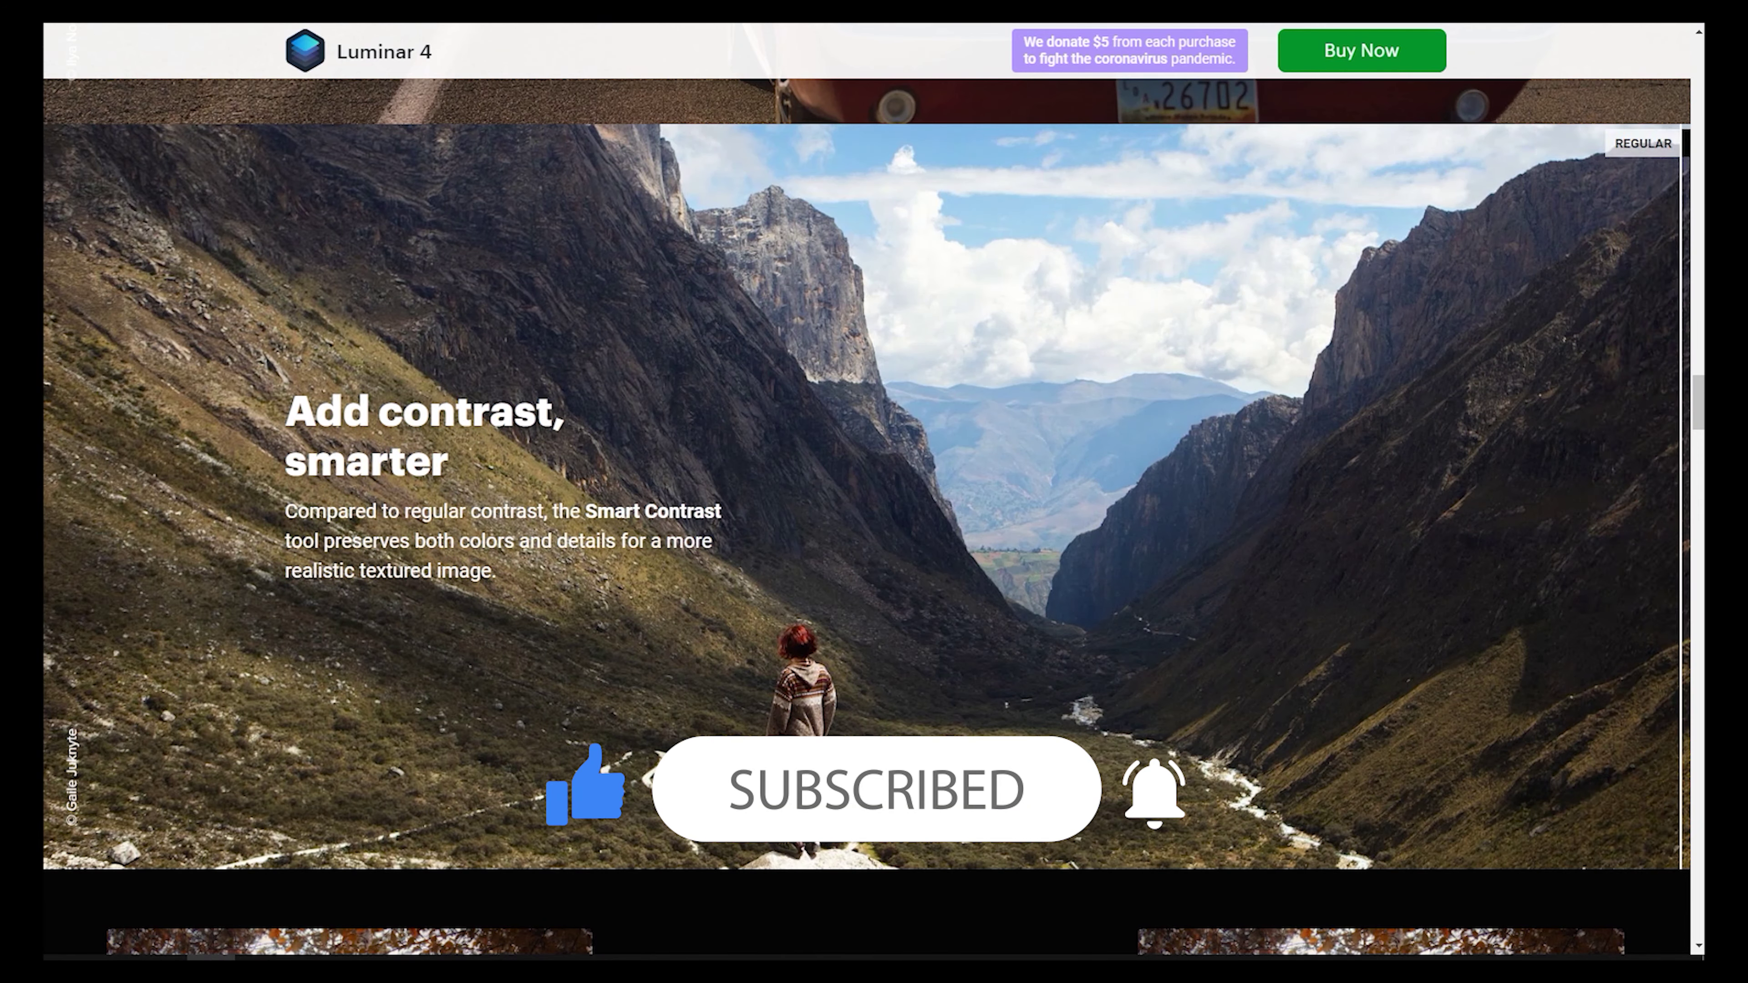
{"action": "scroll", "coordinate": [1677, 536], "scroll_direction": "down", "scroll_amount": 7}
{"action": "scroll", "coordinate": [1677, 530], "scroll_direction": "down", "scroll_amount": 15}
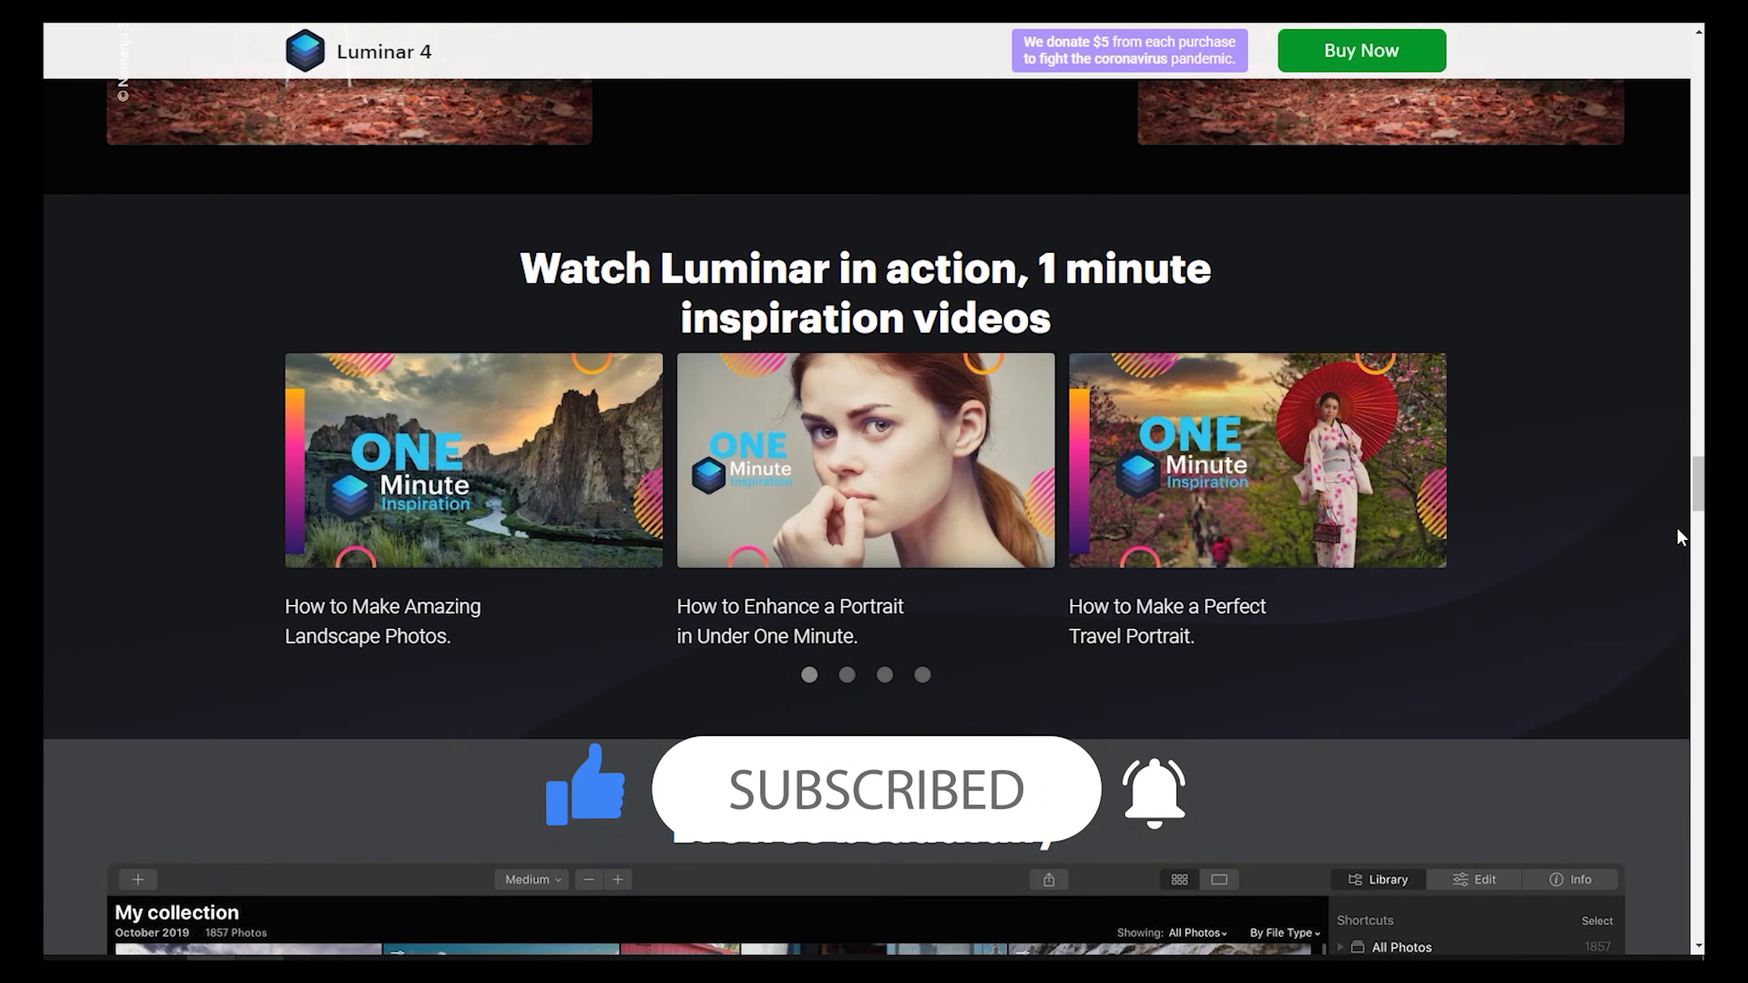